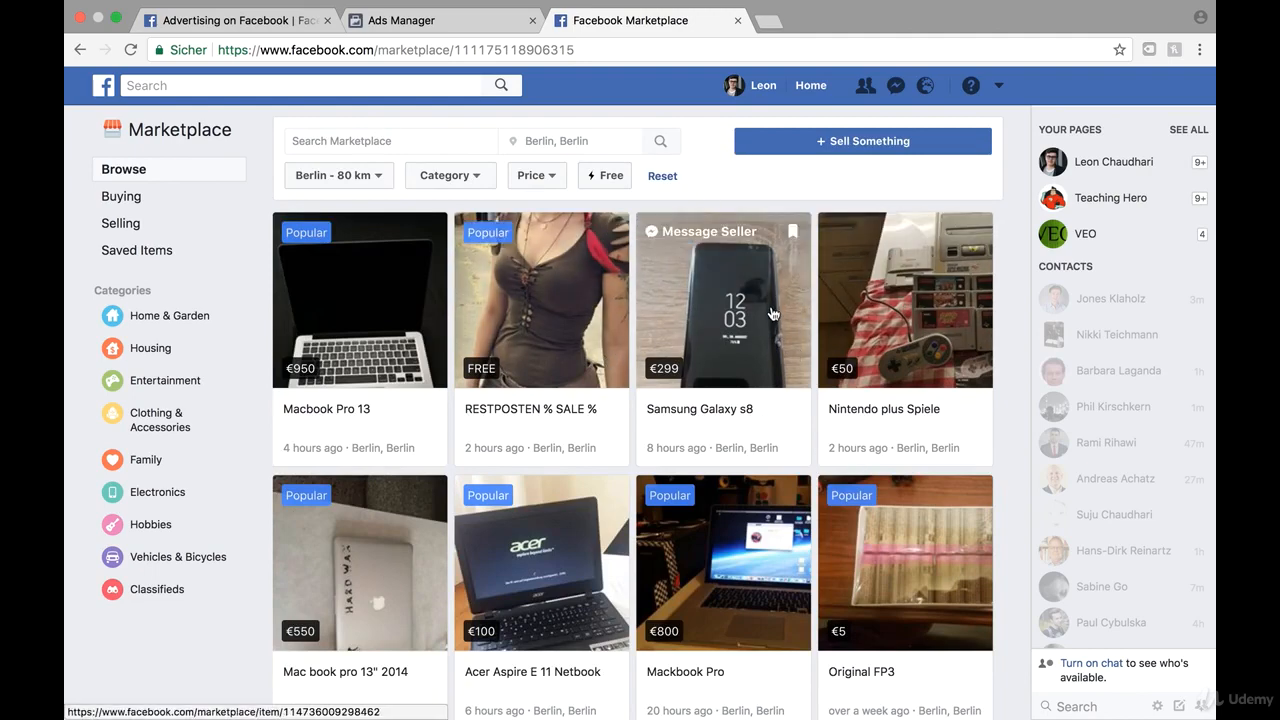
Open the Macbook Pro 13 listing on Facebook Marketplace and select its web address.
click(387, 346)
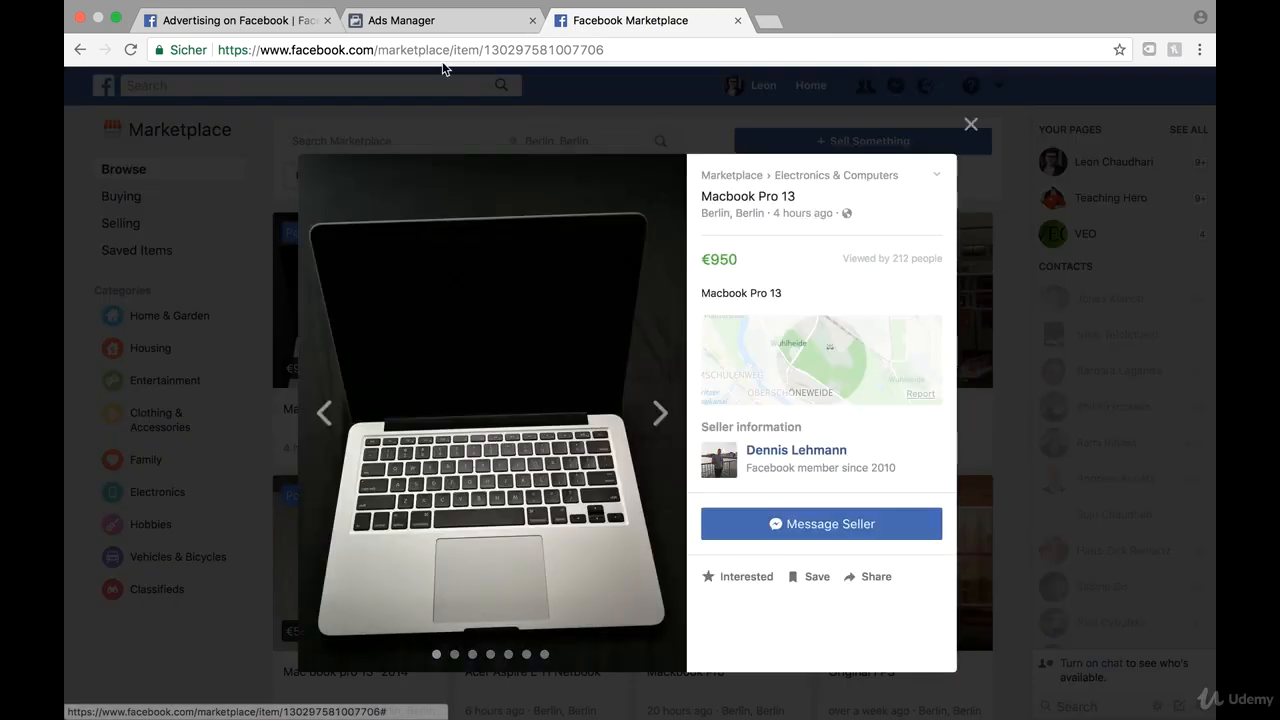
click(469, 49)
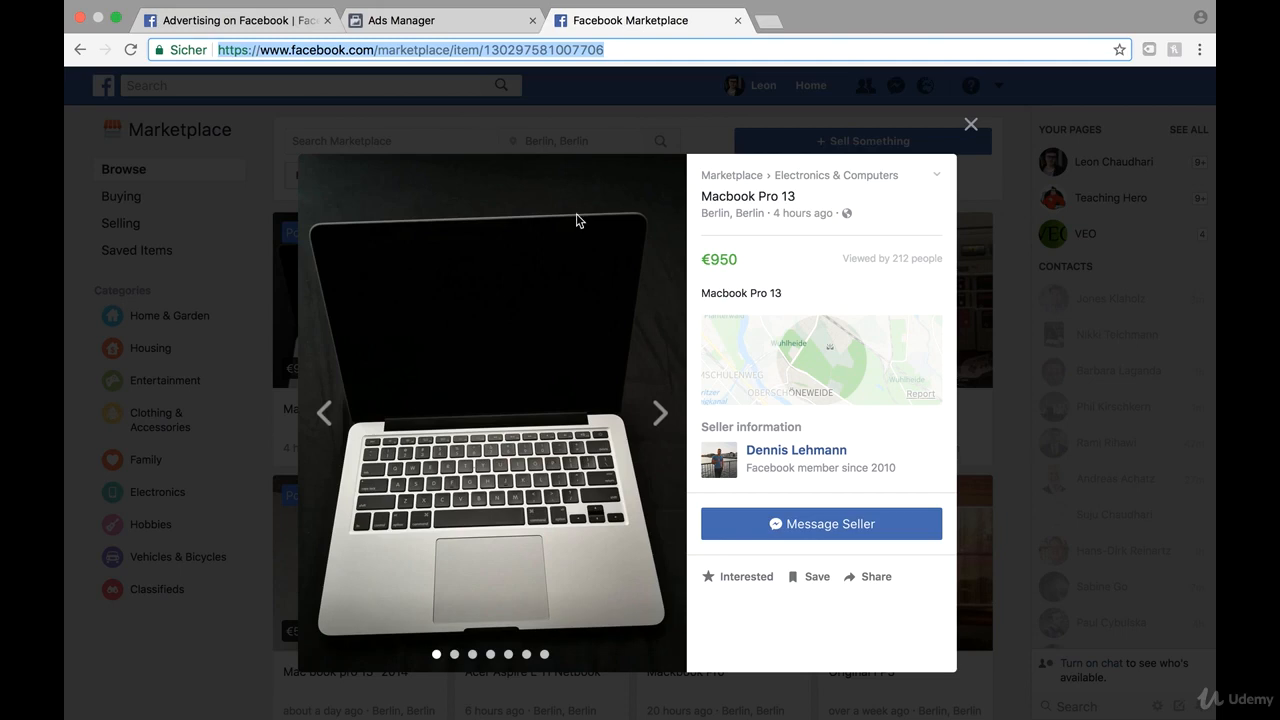
Switch to Ads Manager and start a new ad campaign with the Traffic objective.
click(273, 20)
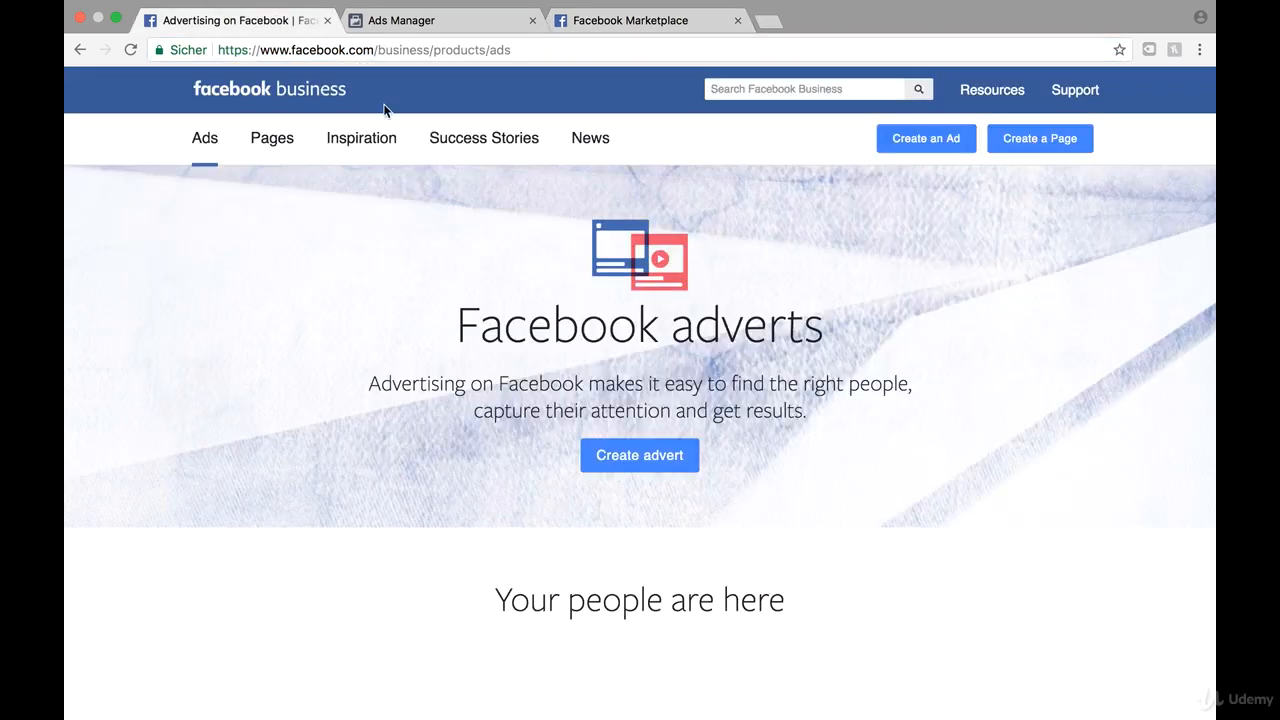
click(420, 20)
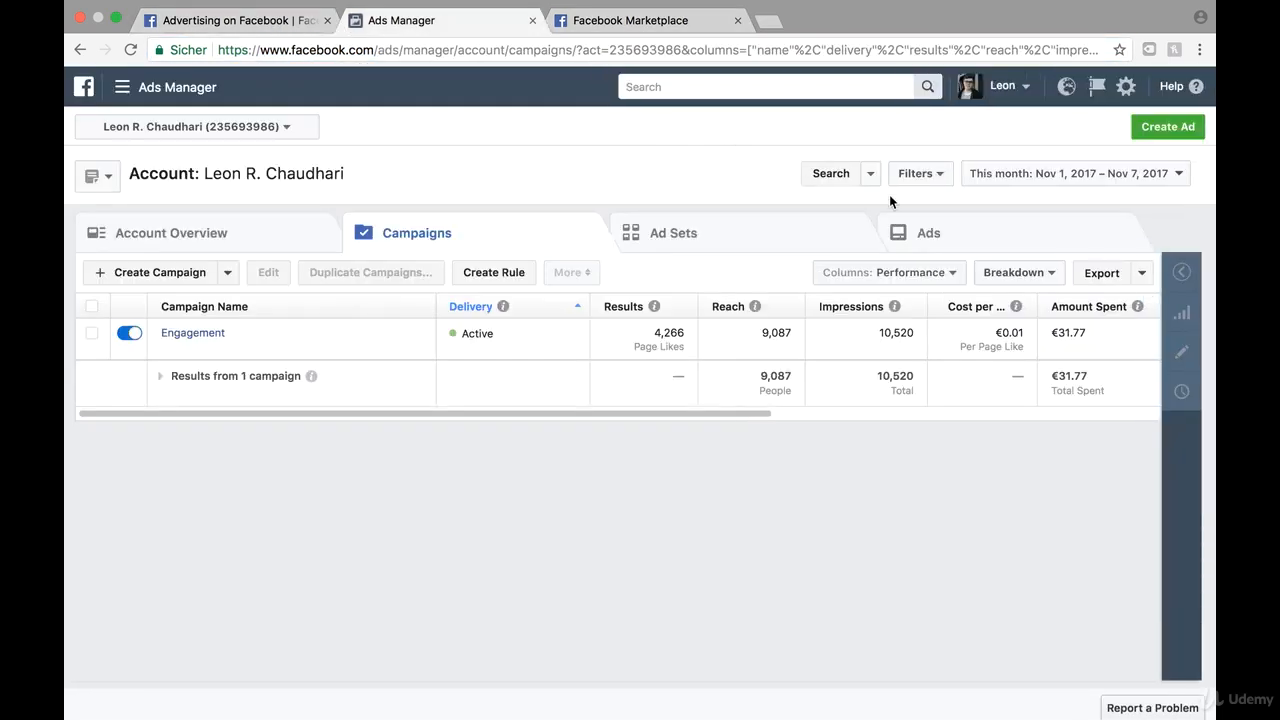
click(1160, 130)
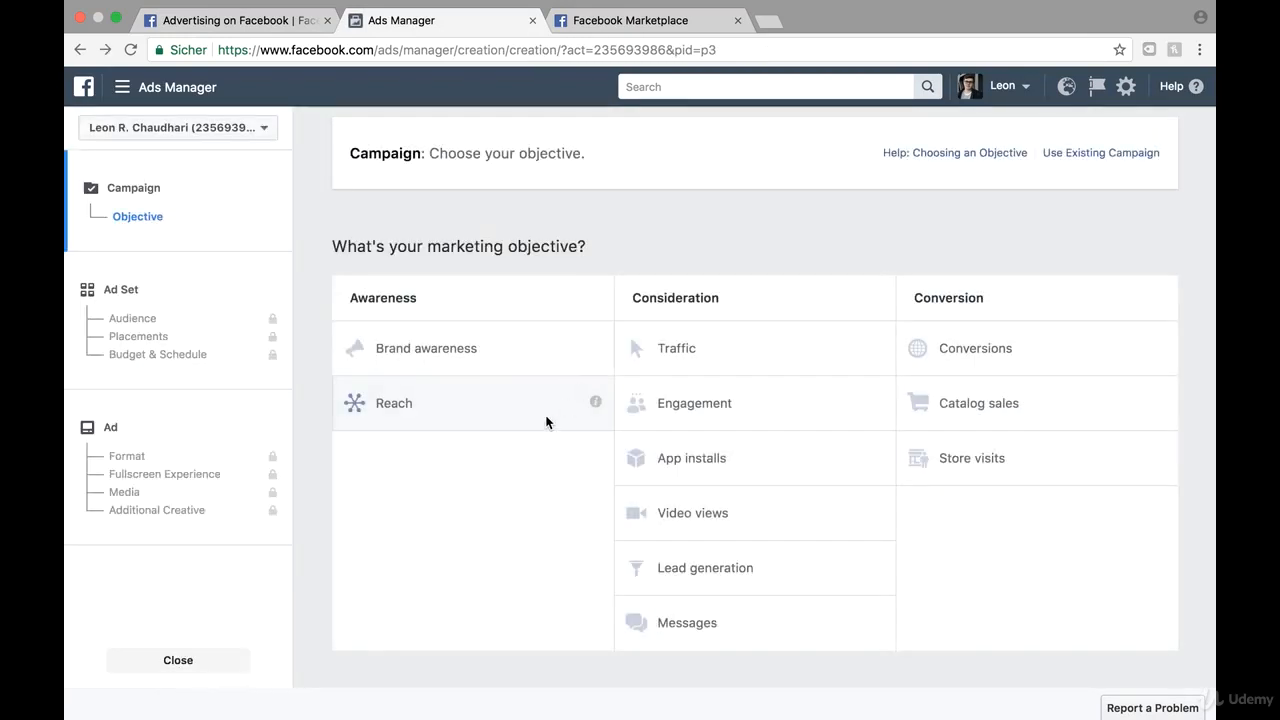
click(689, 352)
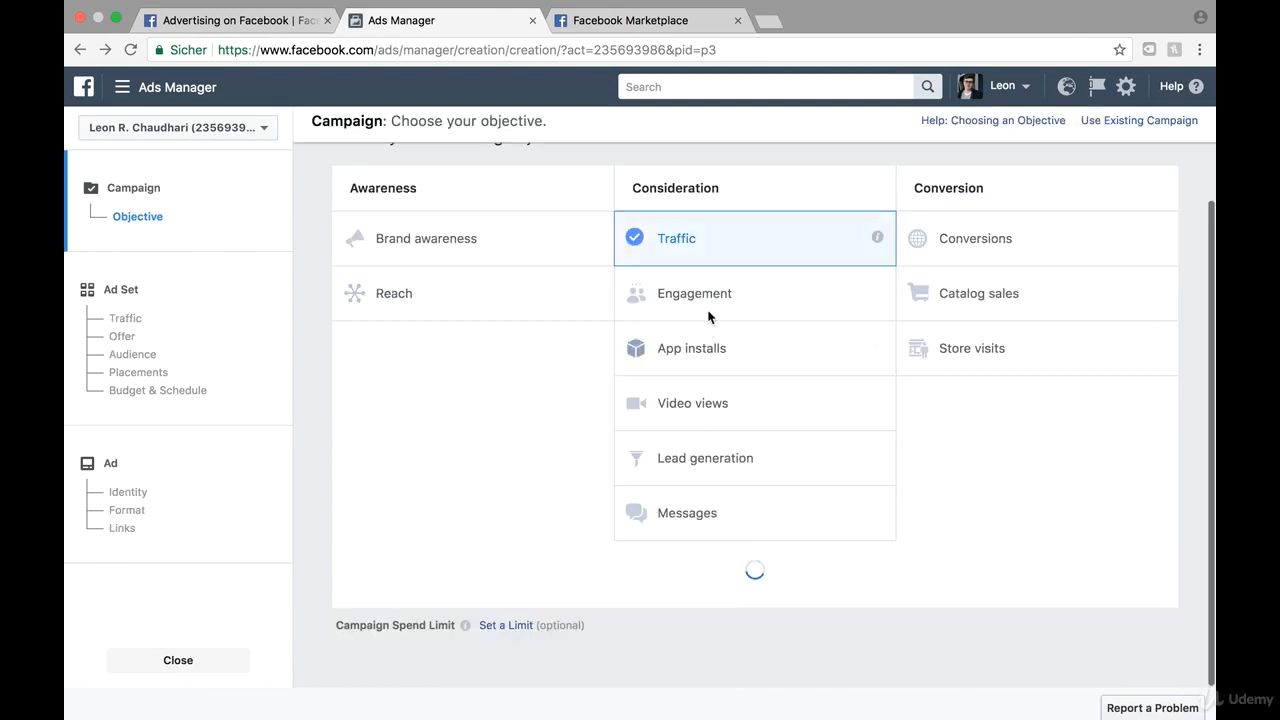
Name the campaign "Random Product on Facebook Marketplace" and continue to the ad set settings.
scroll(698, 421, down, 2)
scroll(698, 428, down, 1)
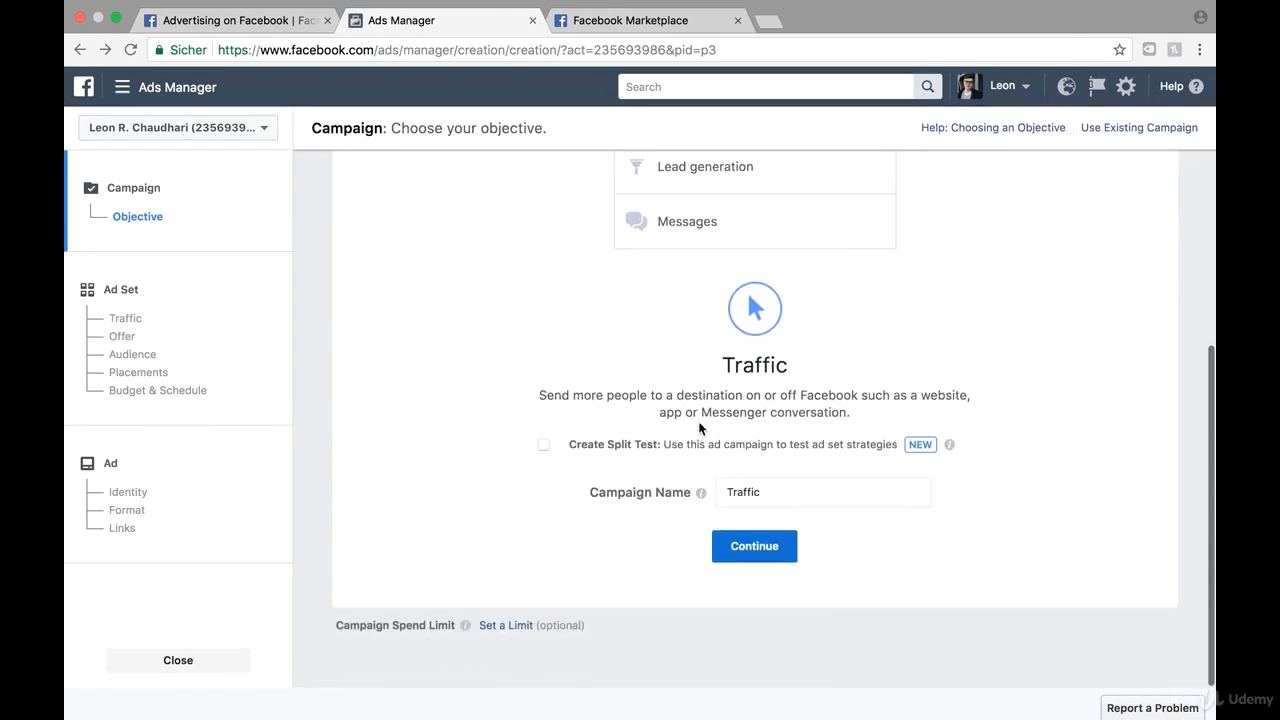
double_click(760, 491)
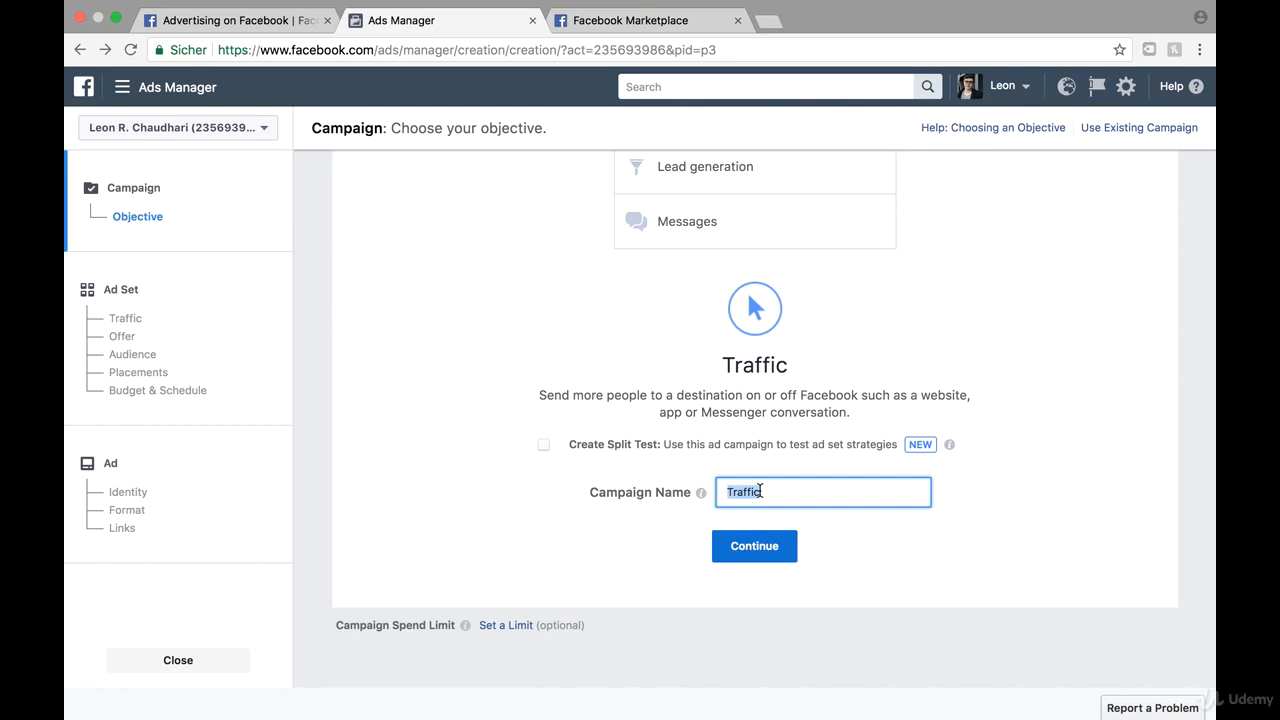
text(Random Product on Facebo)
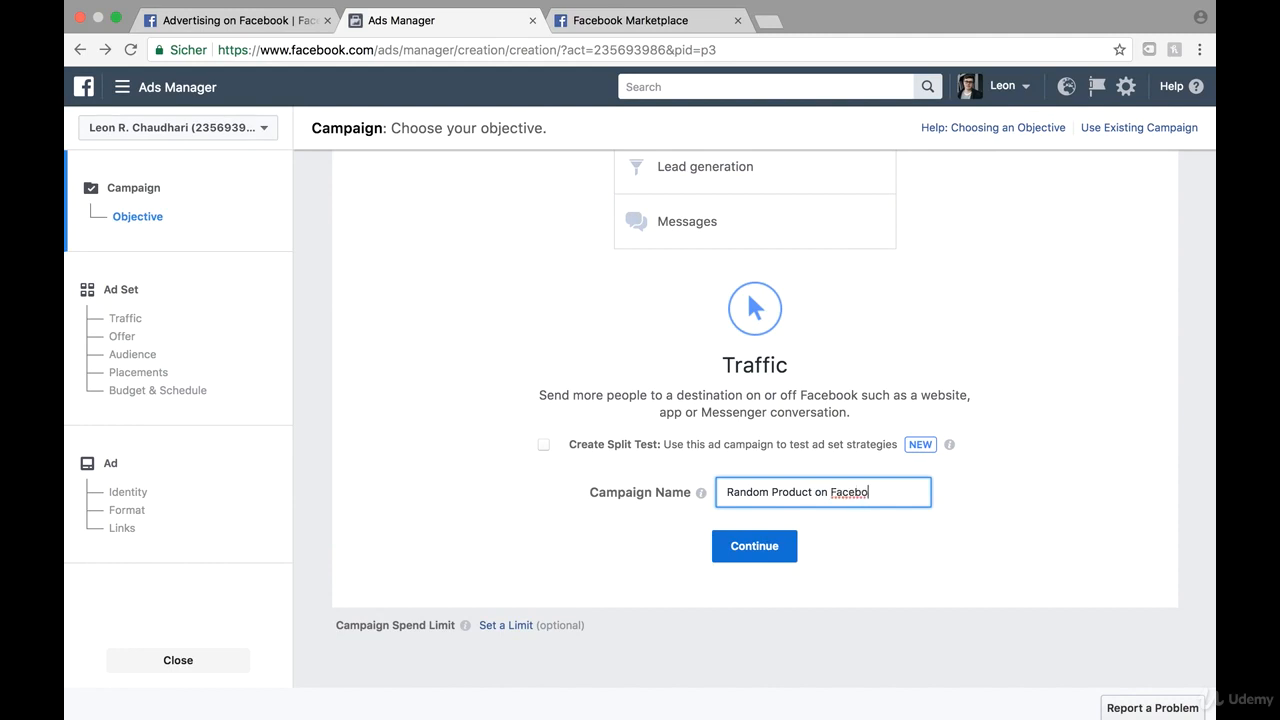
text(place)
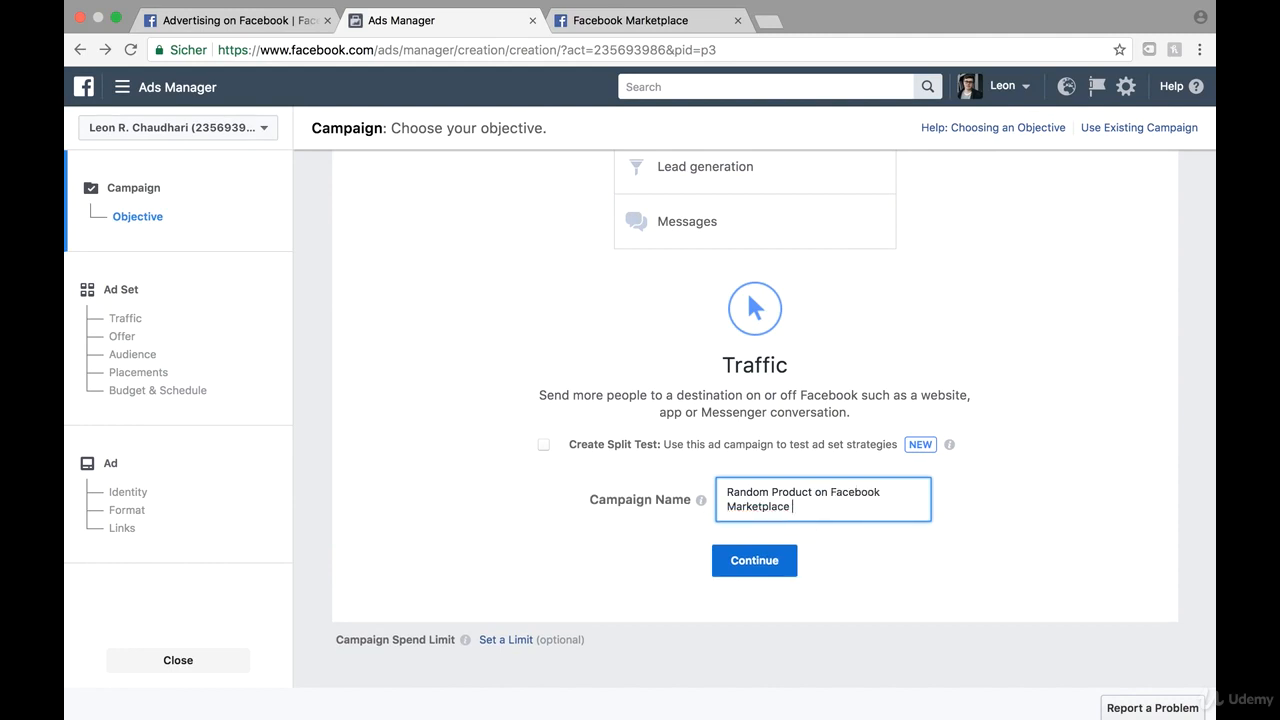
click(757, 553)
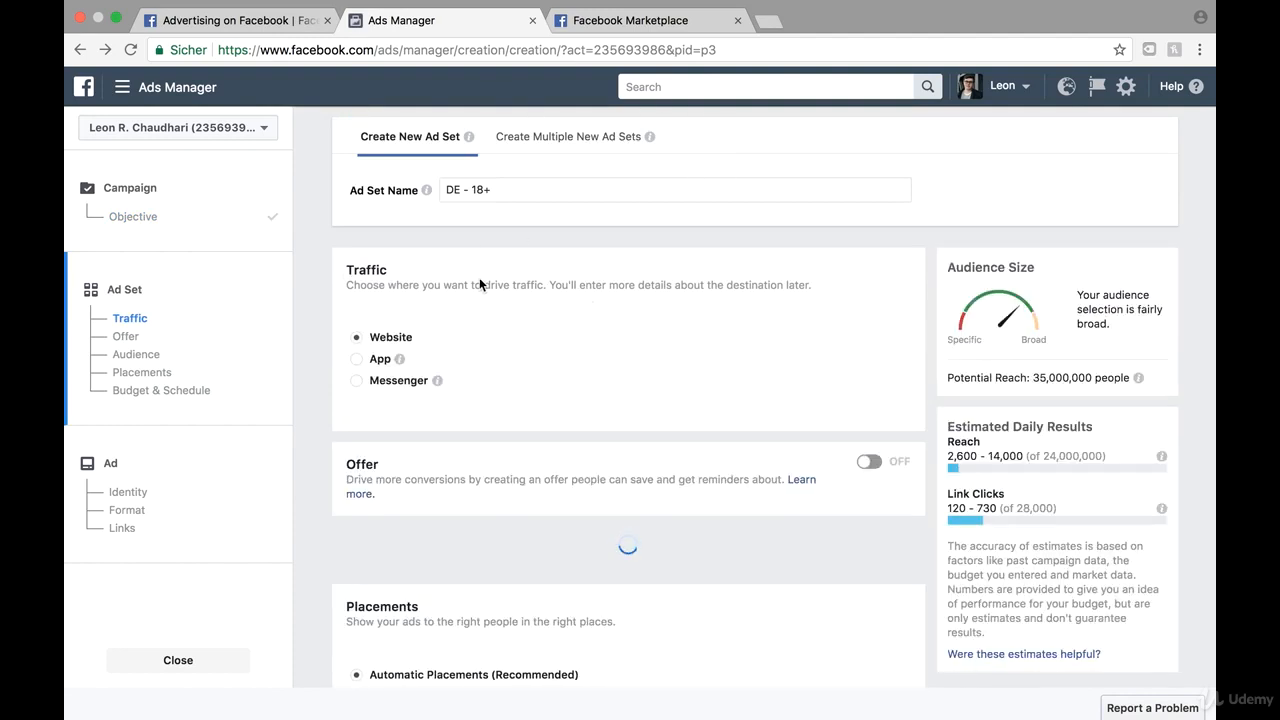
Return to the Macbook Pro 13 listing on Facebook Marketplace and bring up its third photo.
click(610, 20)
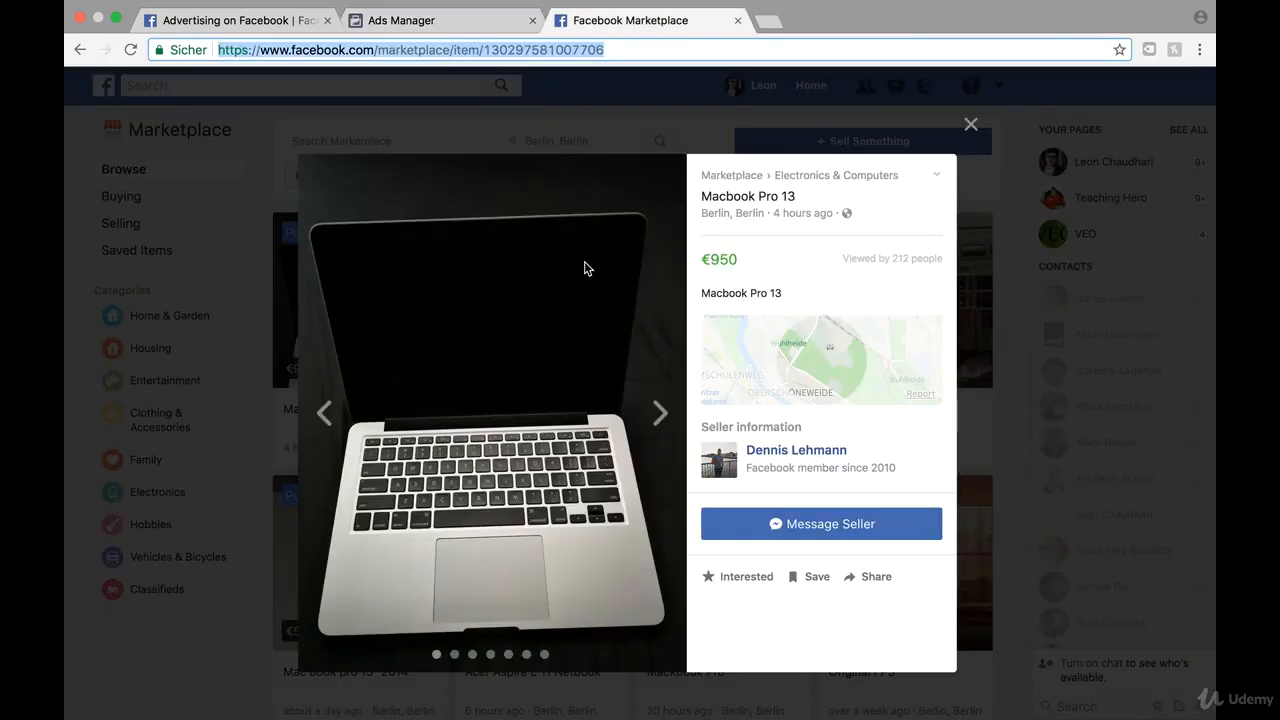
right_click(509, 334)
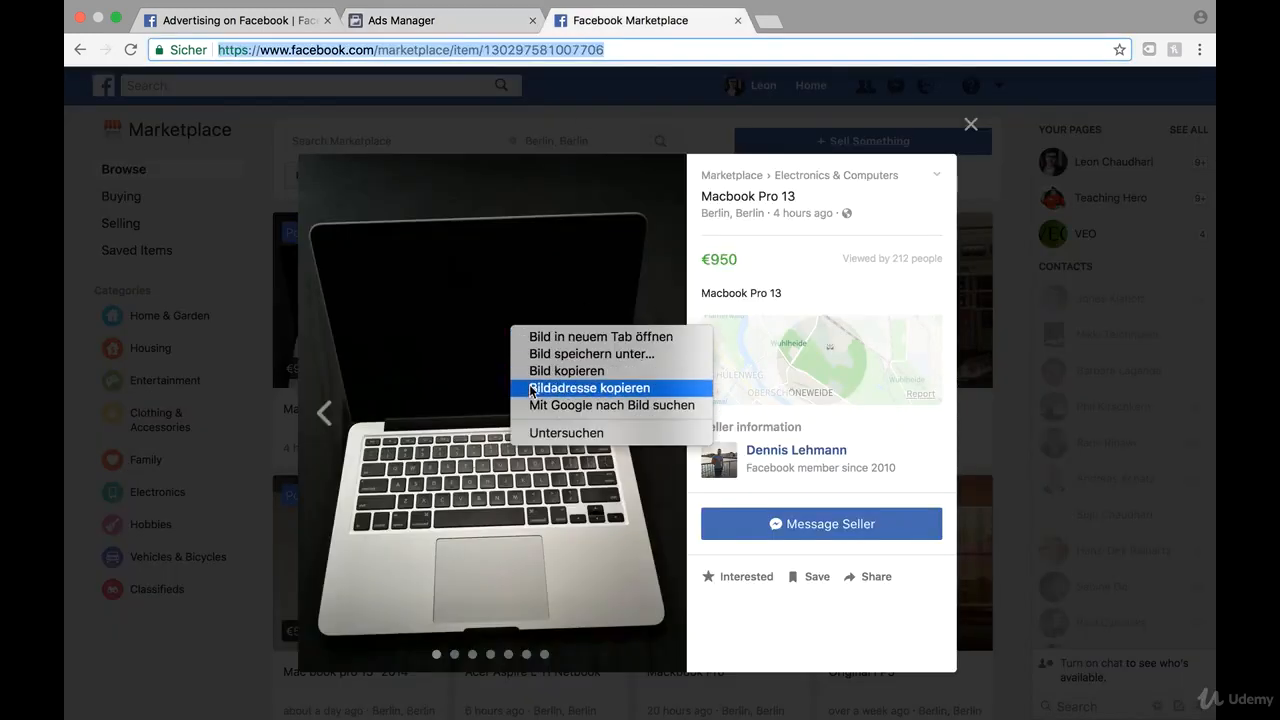
click(606, 489)
click(660, 415)
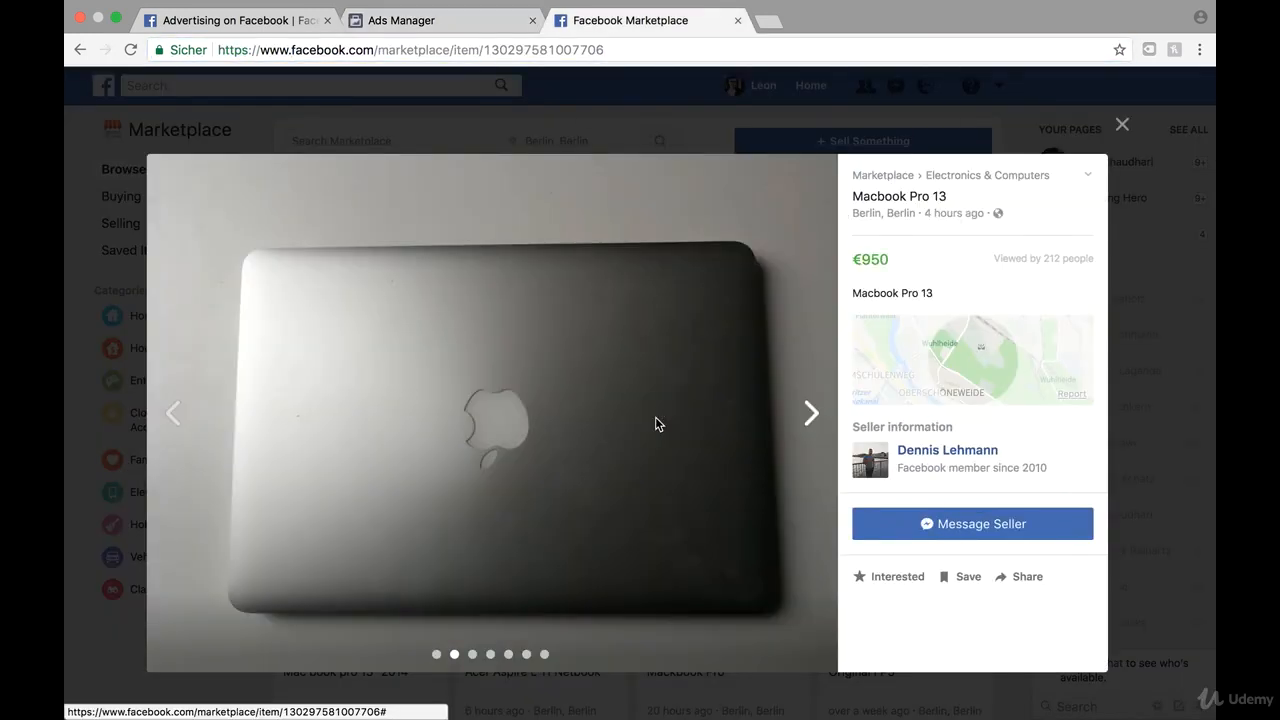
click(811, 411)
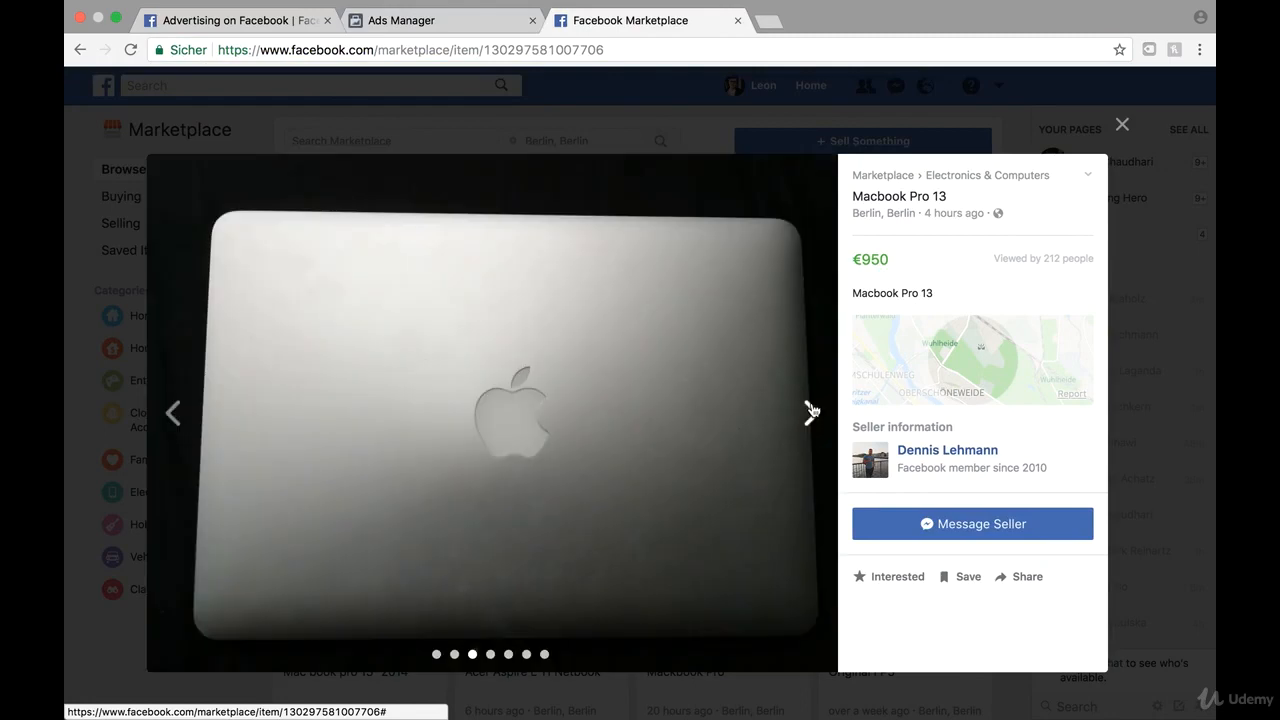
click(811, 411)
click(172, 411)
Save the displayed MacBook photo as a JPEG named "0_1 Macbook" in the Downloads folder.
right_click(414, 361)
click(503, 388)
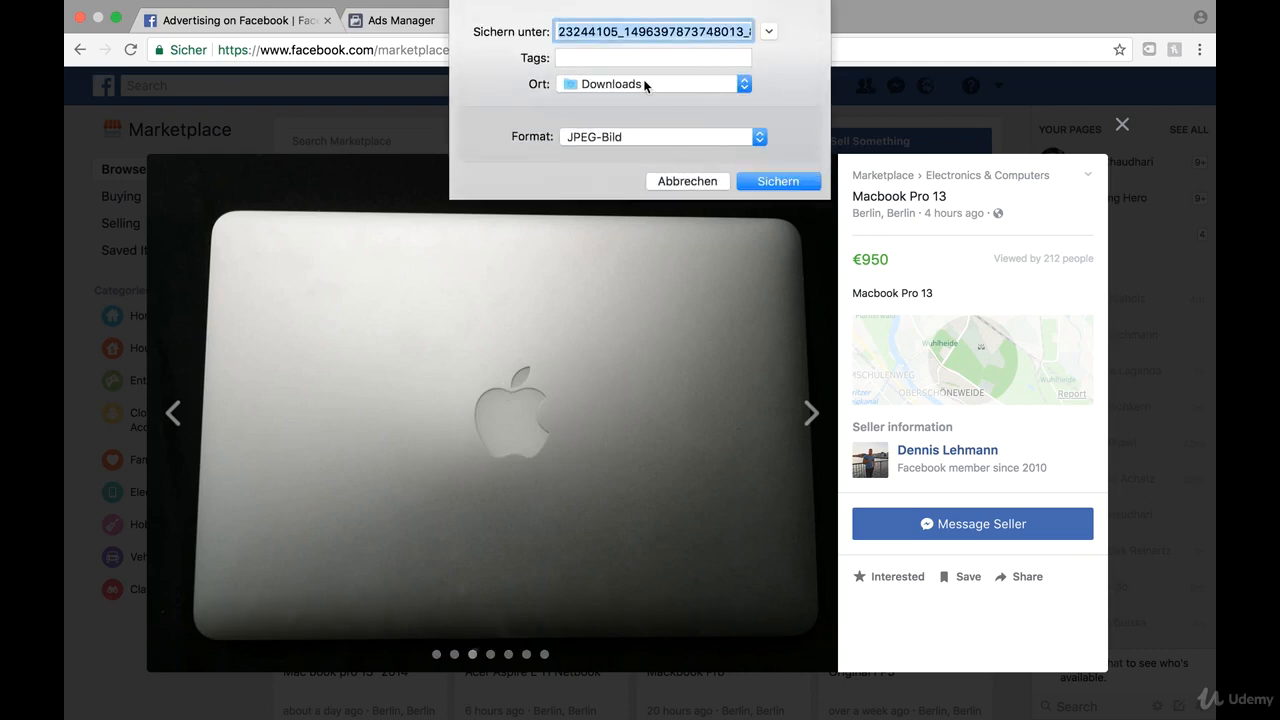
text(0)
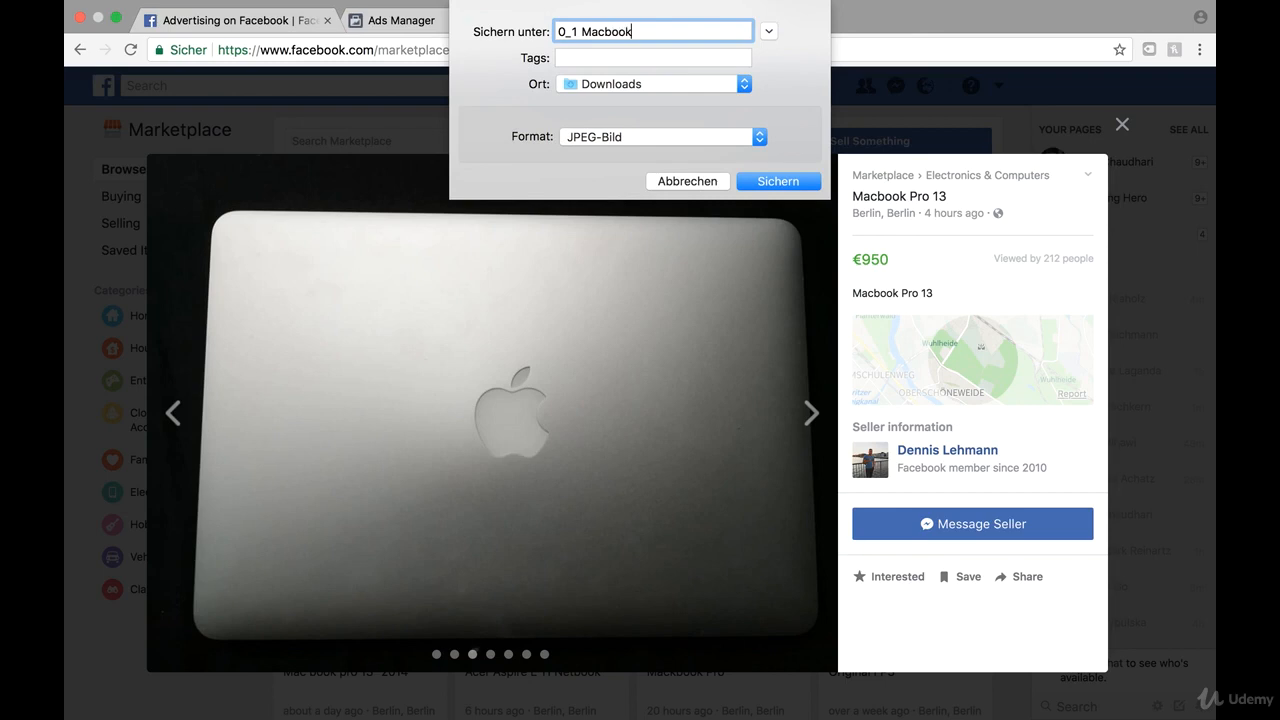
text(_1 Macbook)
key(Return)
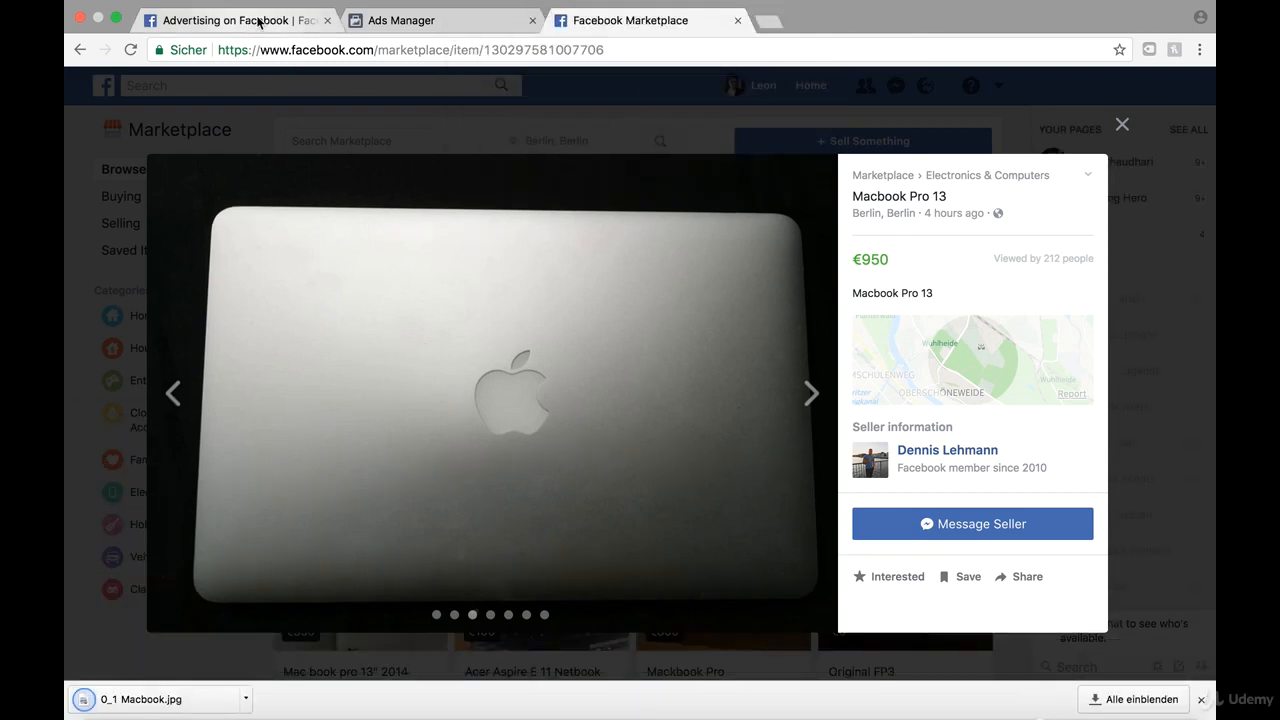
Check the ad set's Website traffic option in Ads Manager and the Macbook Pro 13 listing's web address on Marketplace.
click(258, 20)
click(394, 21)
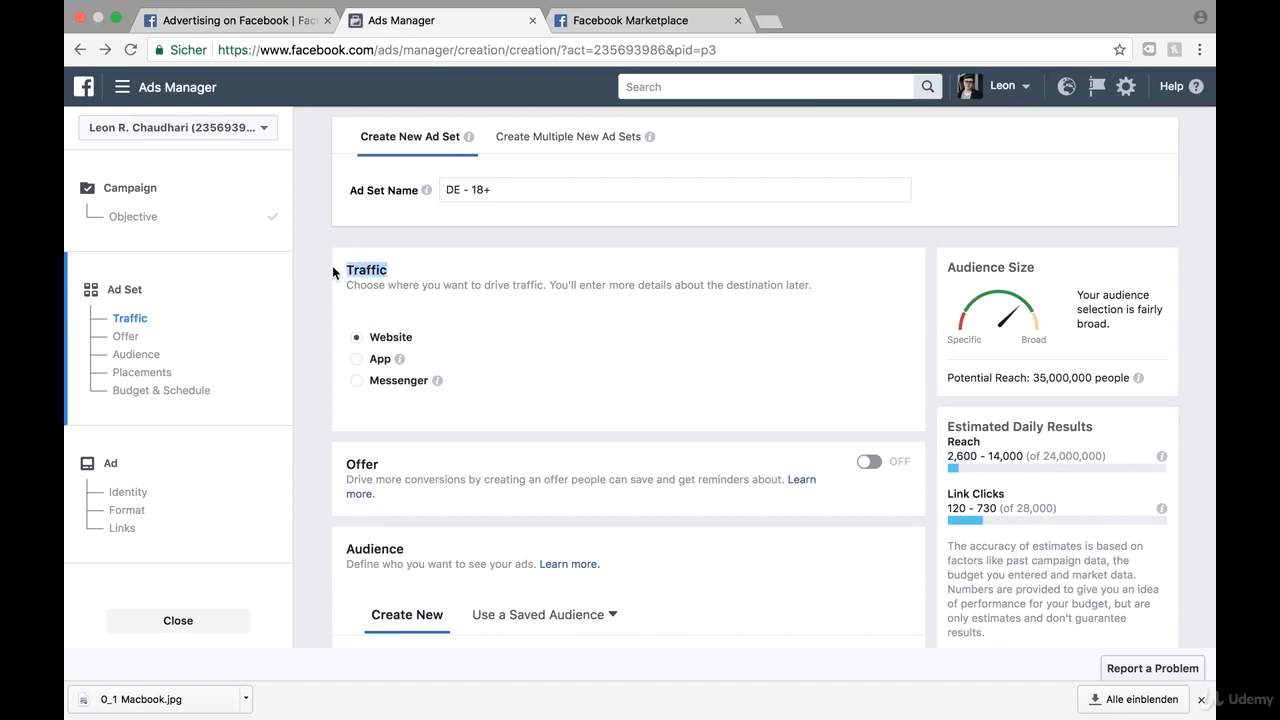
drag(414, 329, 355, 339)
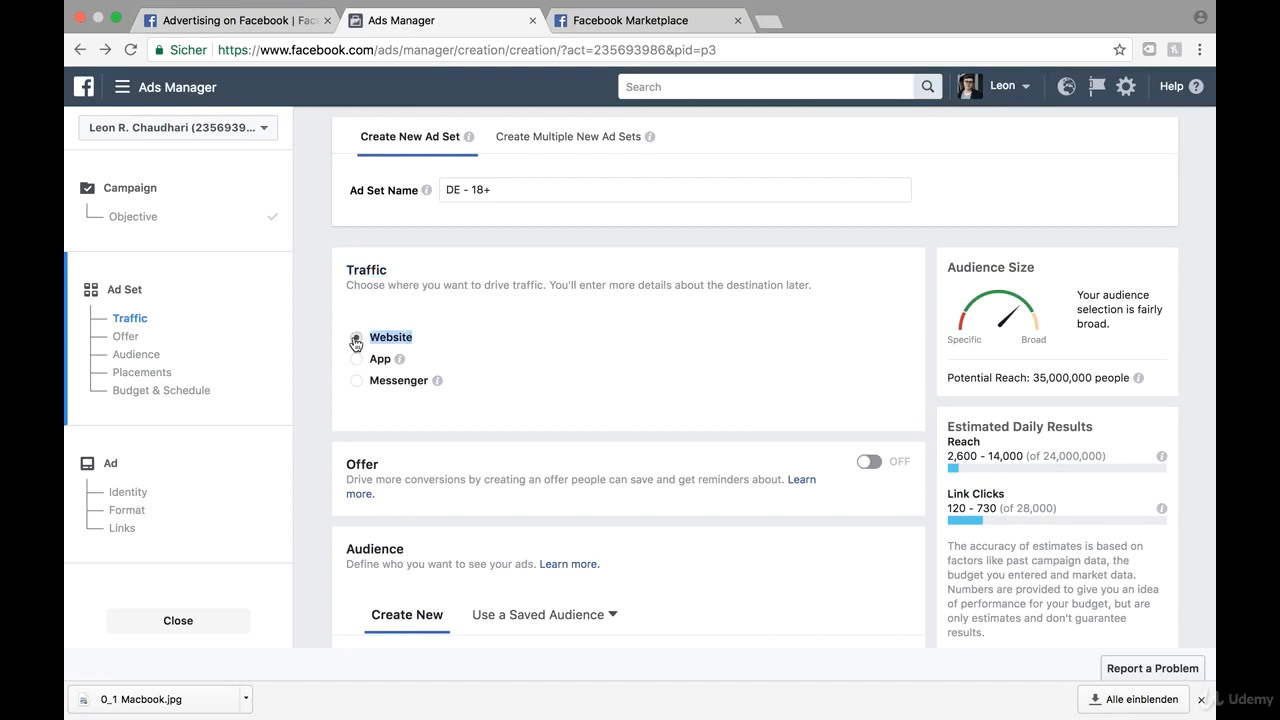
click(670, 24)
click(372, 50)
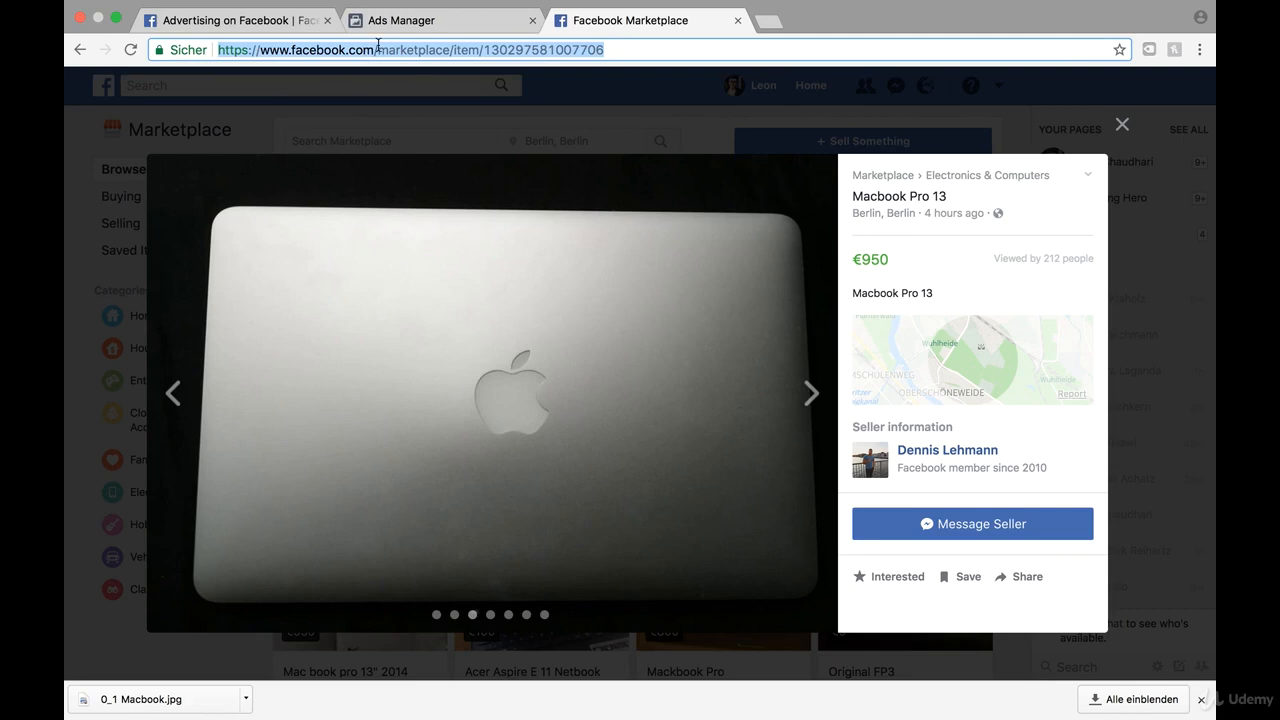
Return to Ads Manager and replace Germany with the state of Berlin, Germany as the audience location.
click(409, 20)
scroll(569, 434, down, 5)
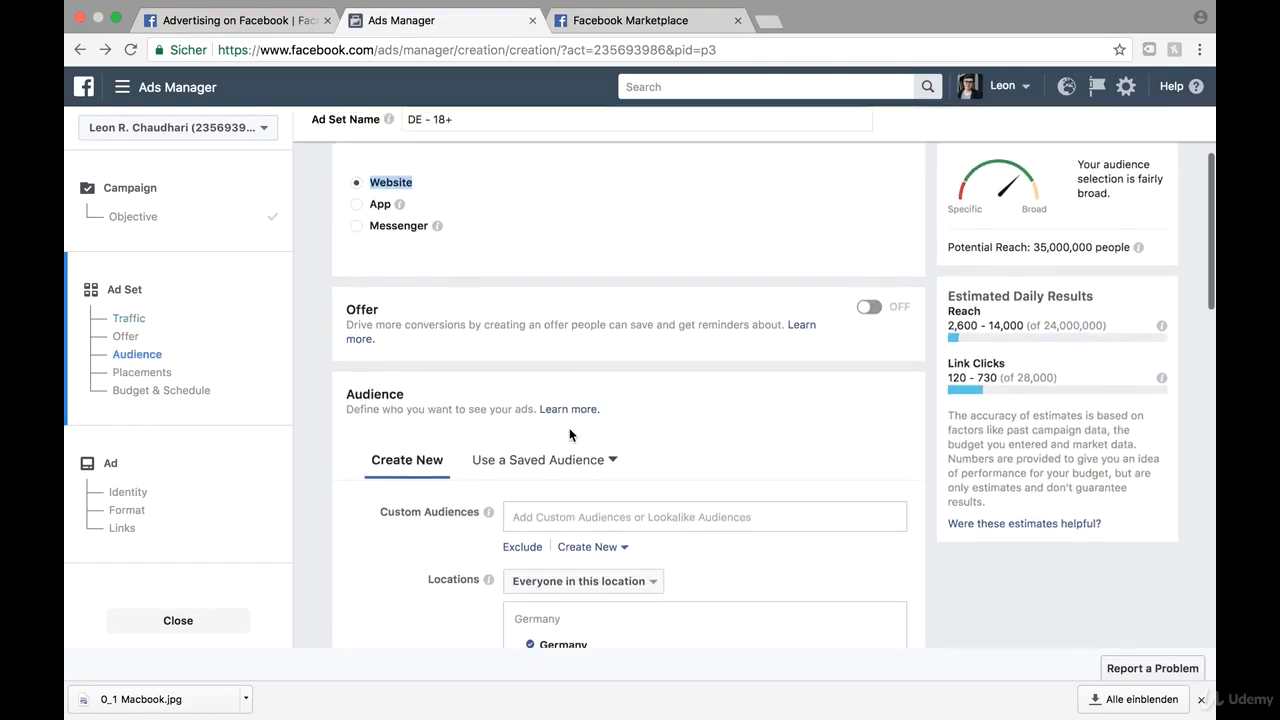
scroll(569, 392, down, 2)
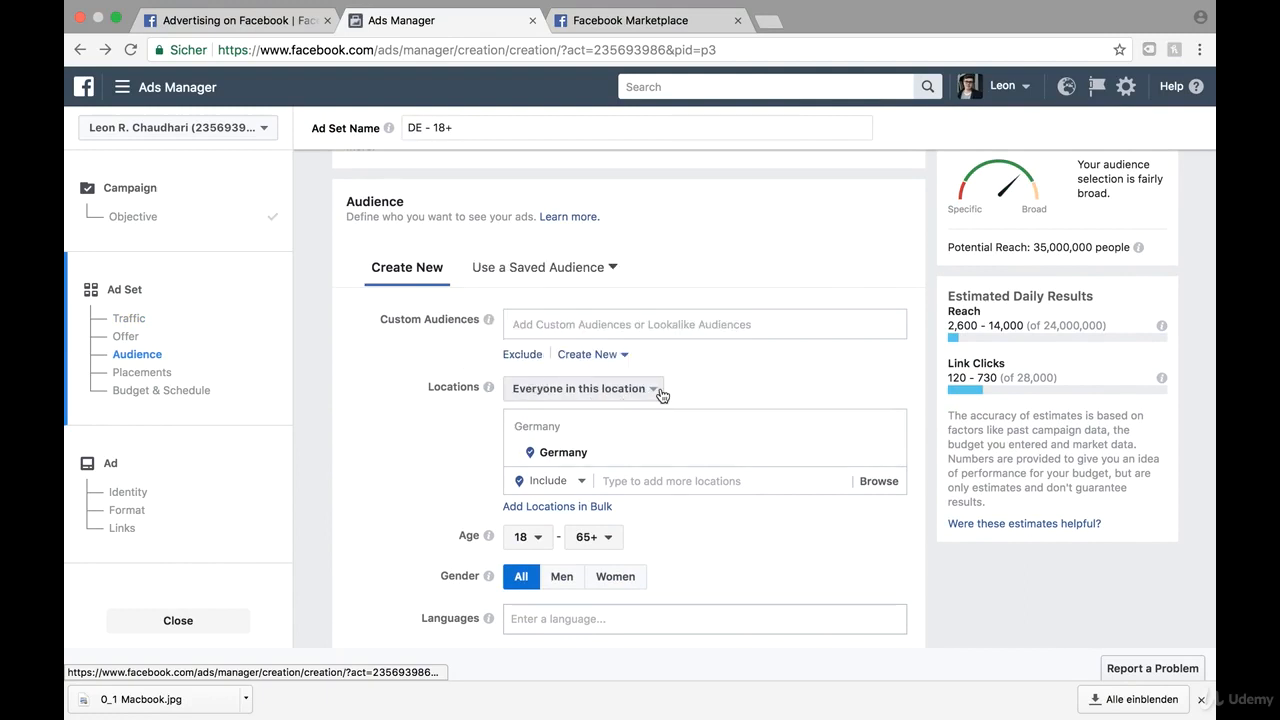
mouse_move(897, 455)
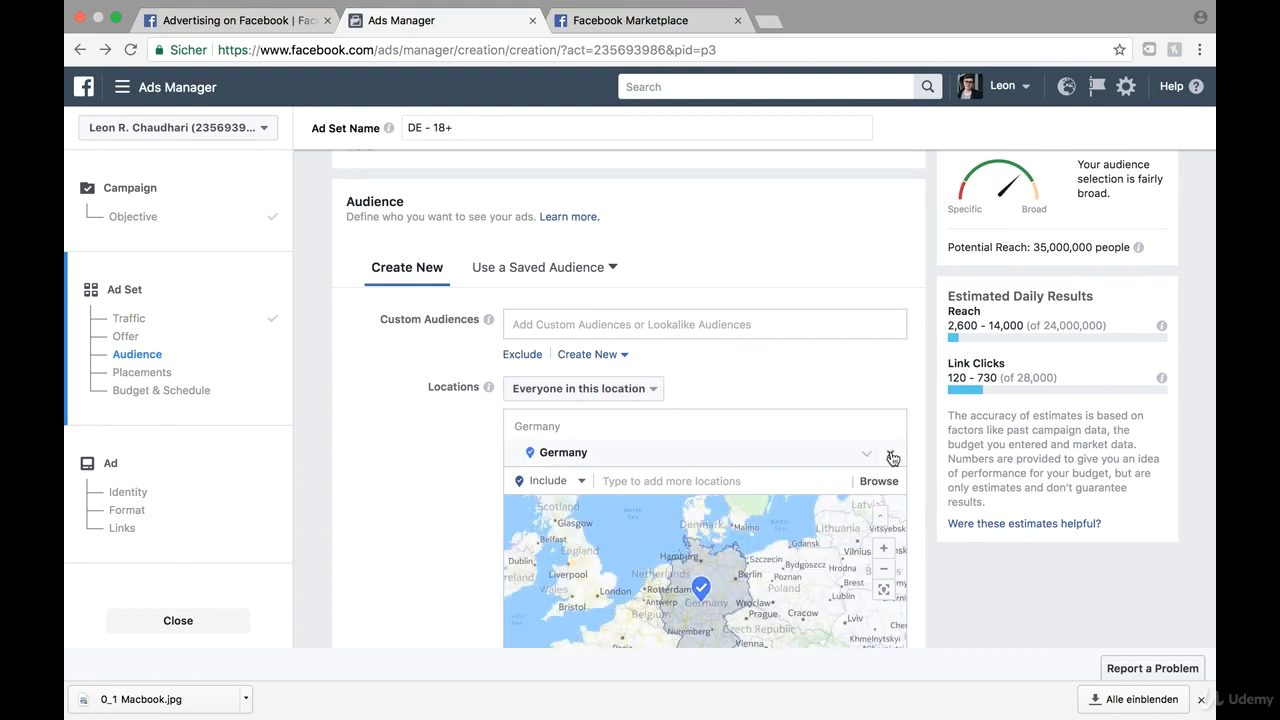
click(892, 456)
click(637, 425)
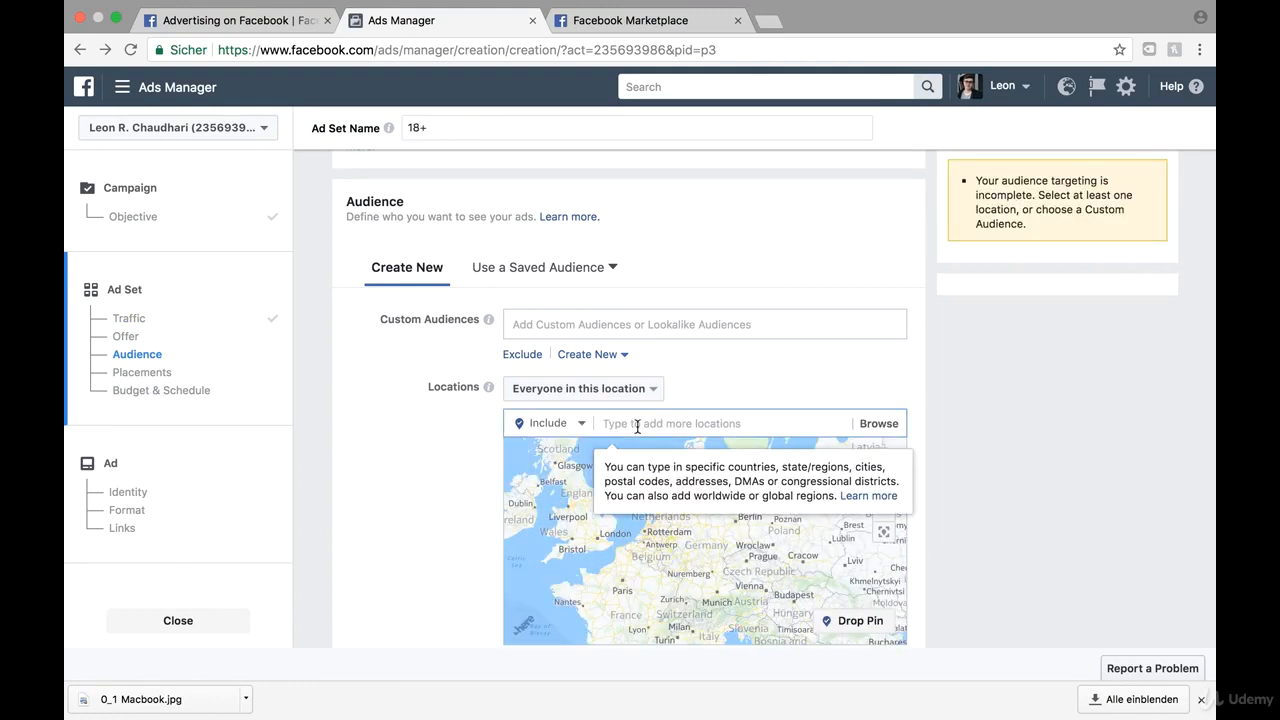
text(Berlin)
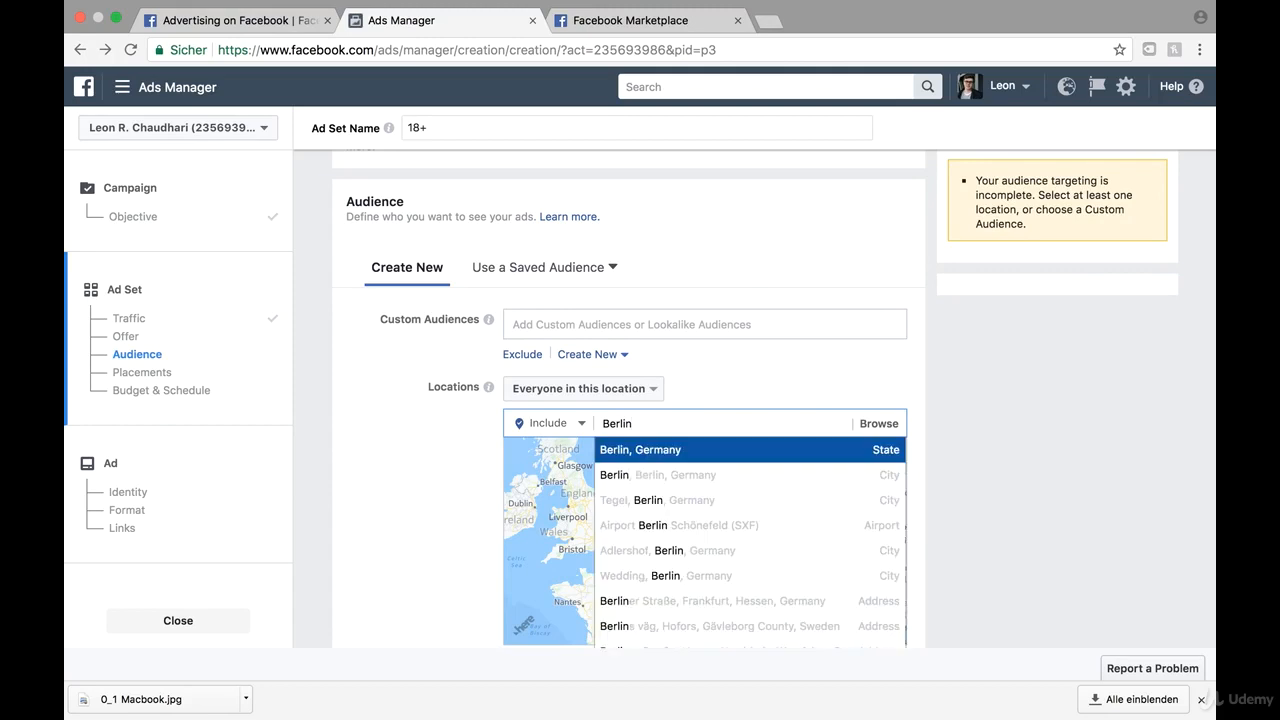
click(676, 451)
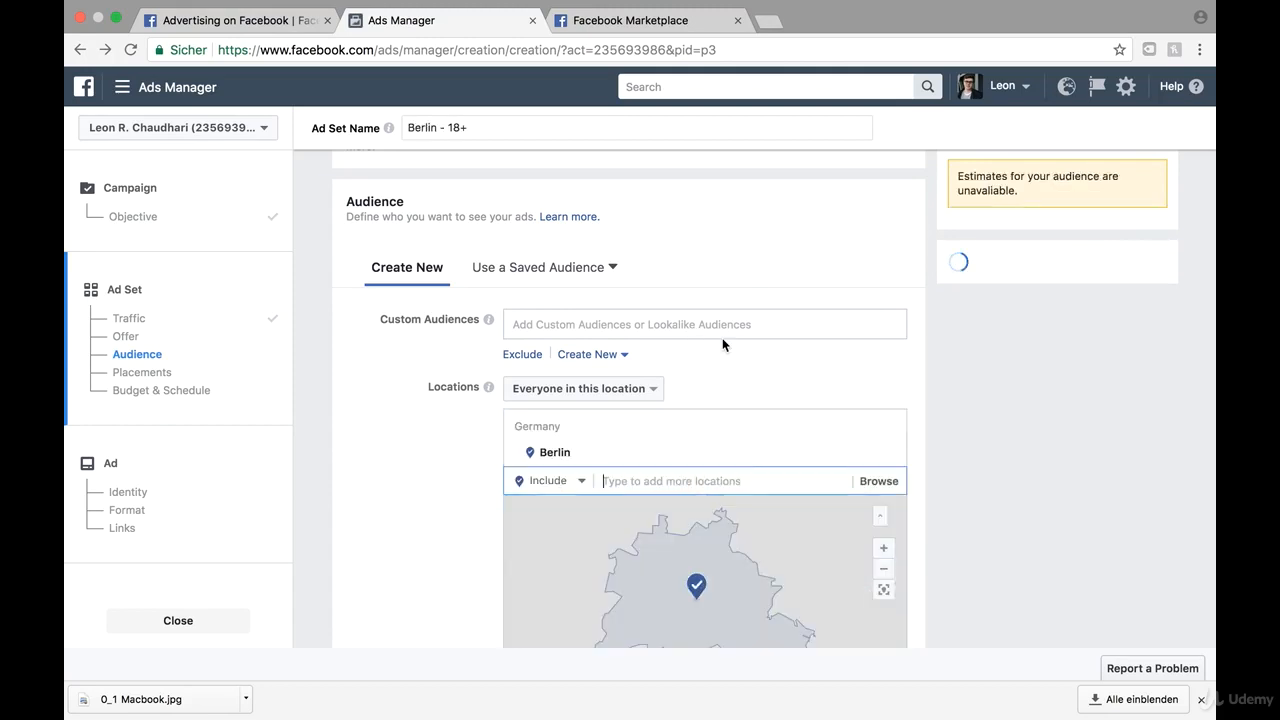
Set the audience's maximum age to 40.
scroll(914, 390, down, 3)
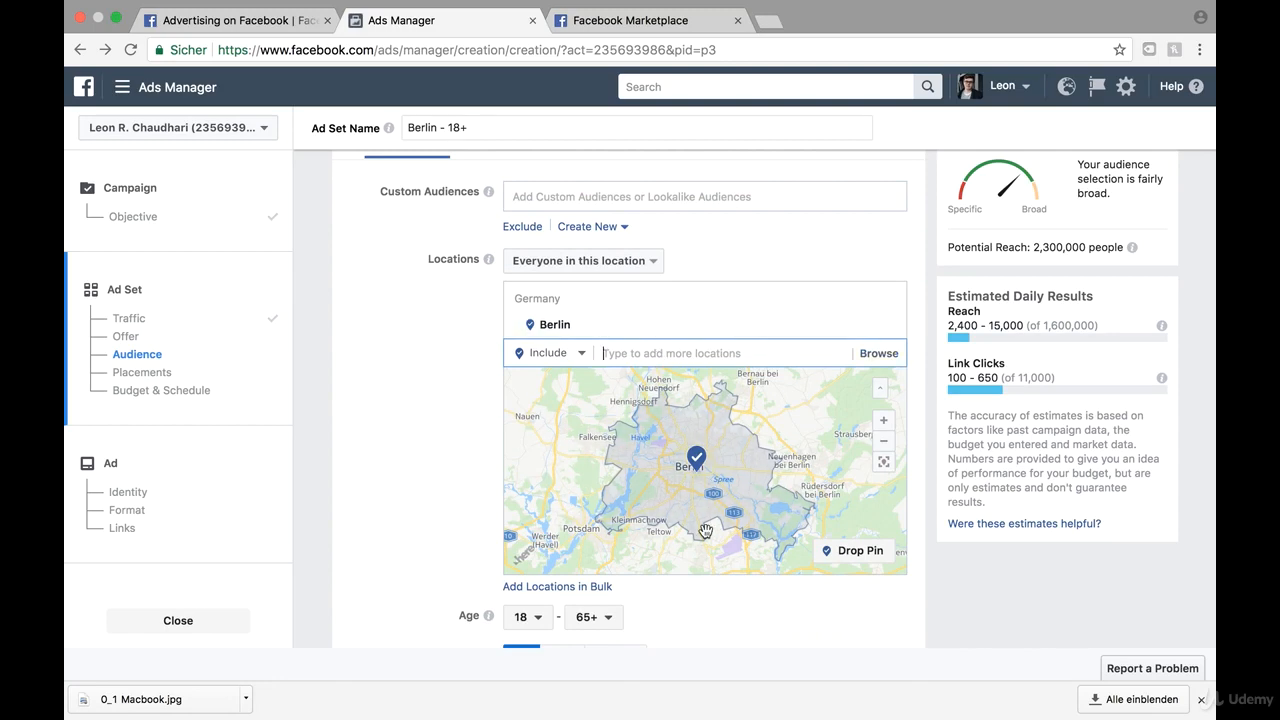
scroll(763, 616, down, 3)
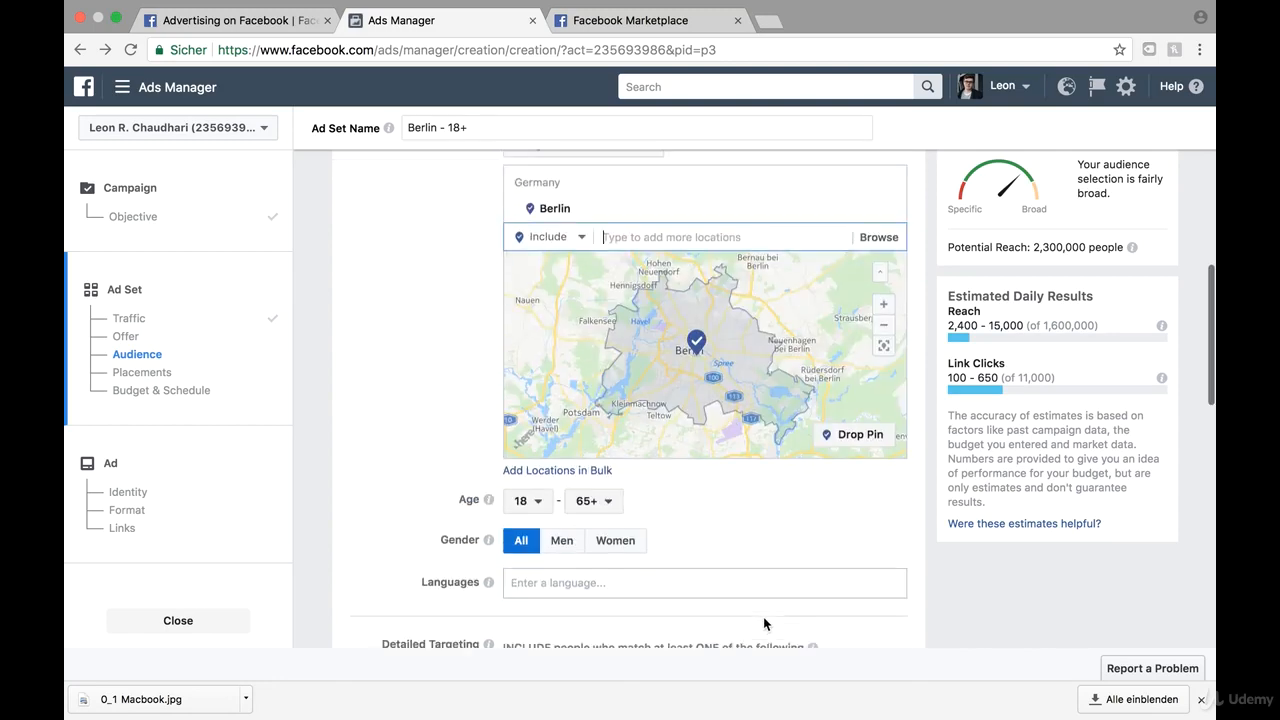
click(594, 477)
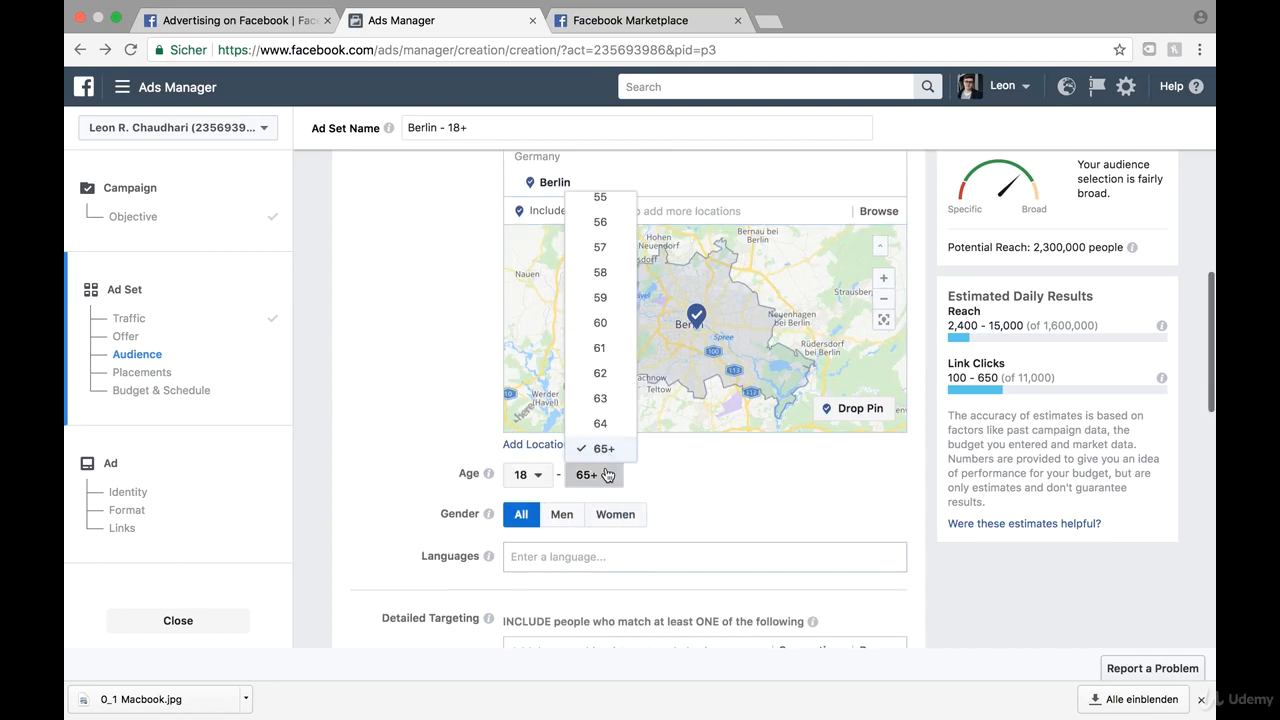
scroll(595, 368, up, 4)
scroll(598, 368, up, 5)
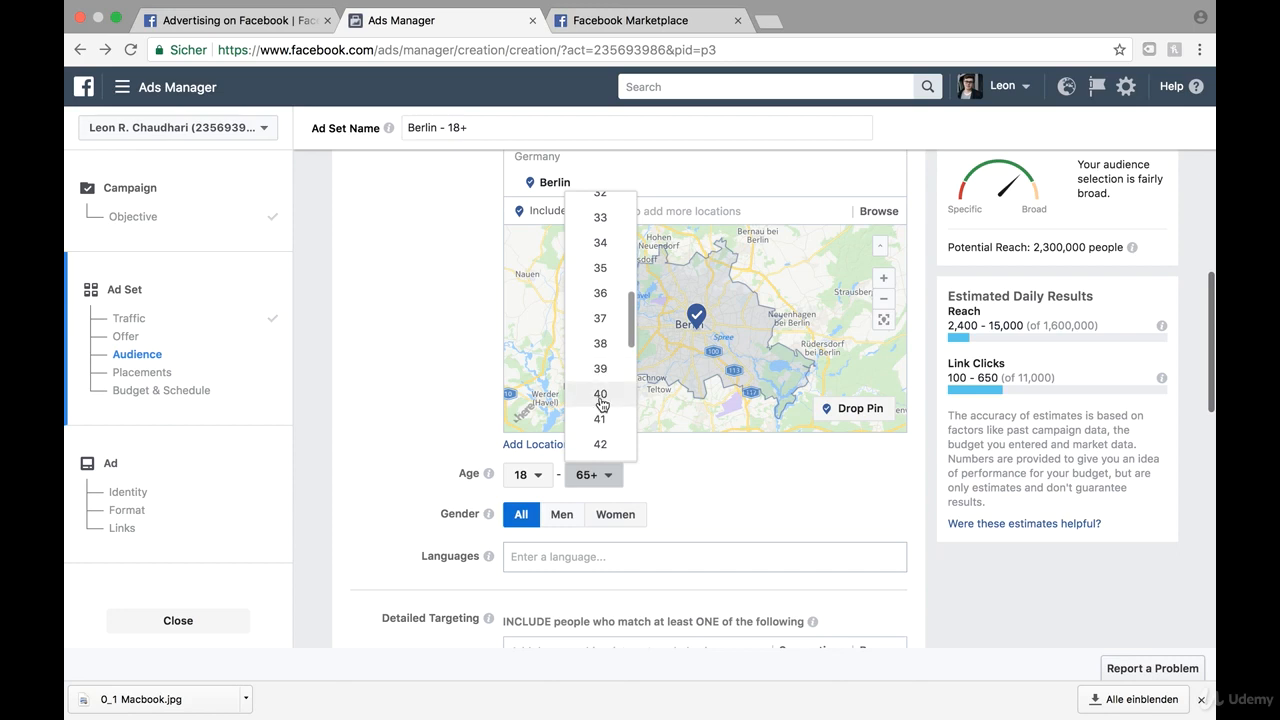
click(600, 393)
mouse_move(488, 473)
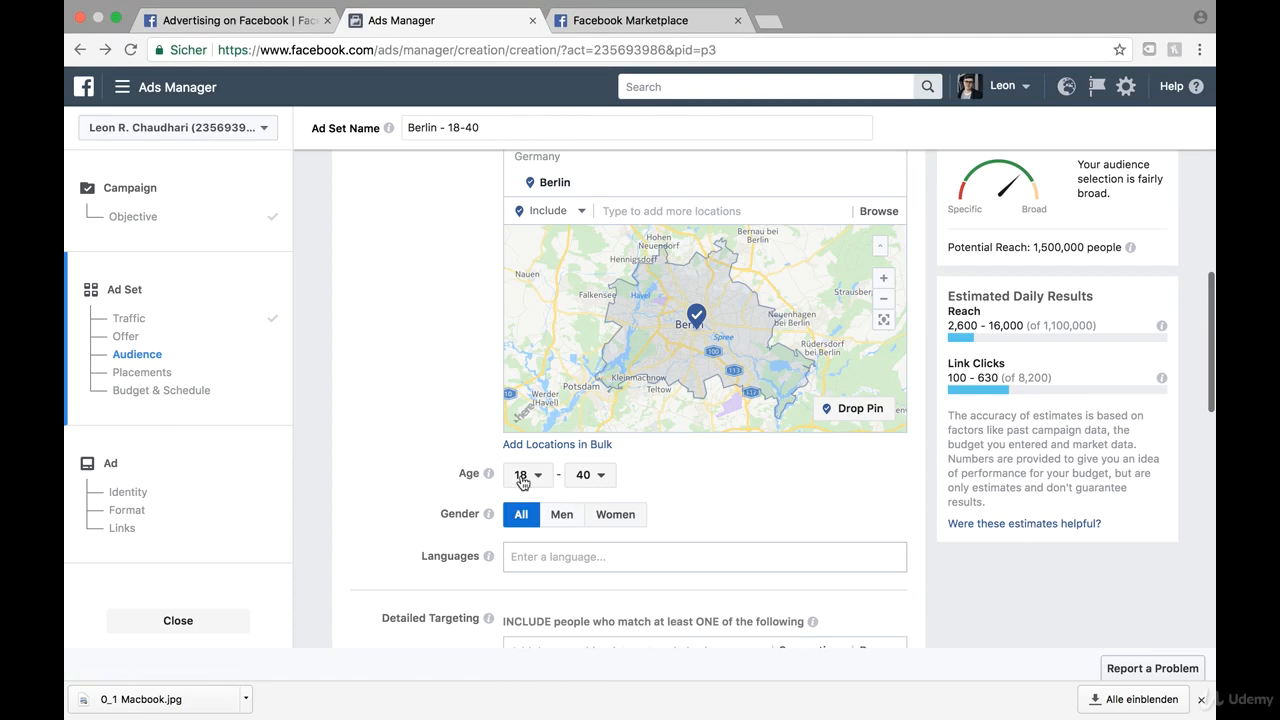
Add German as the audience's language.
scroll(603, 477, down, 3)
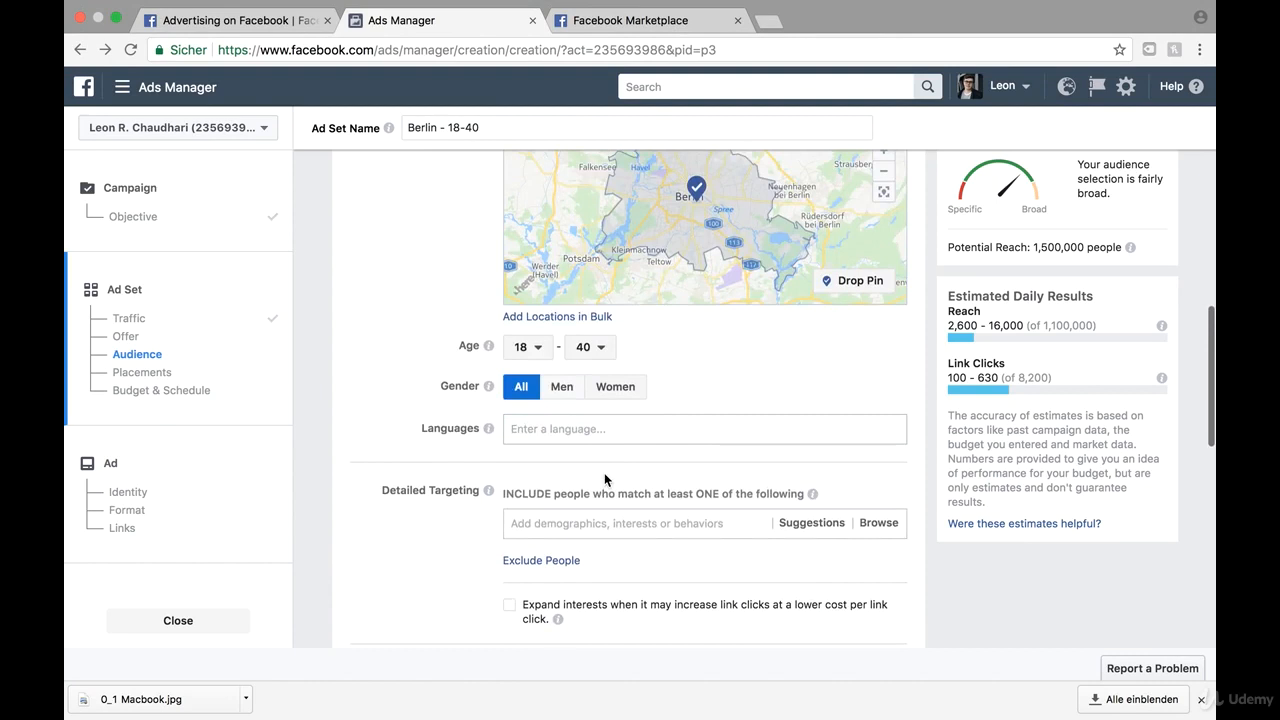
click(539, 422)
text(geran)
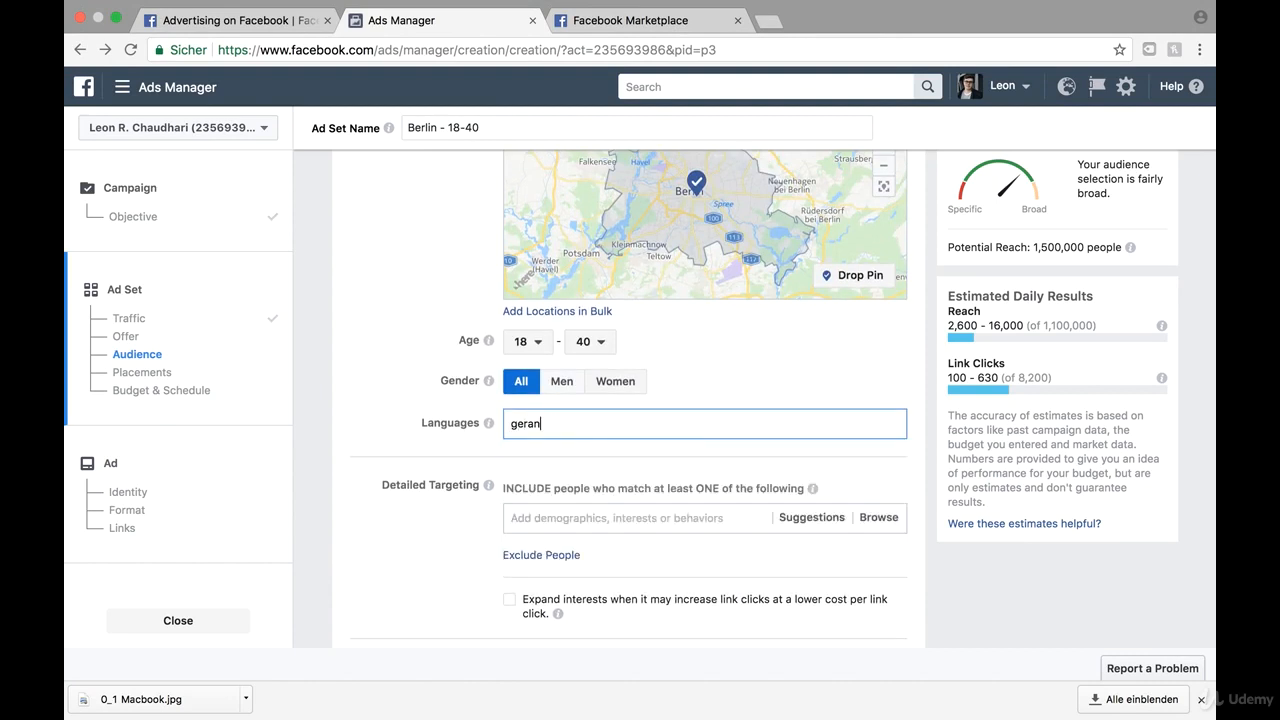
key(BackSpace)
key(BackSpace)
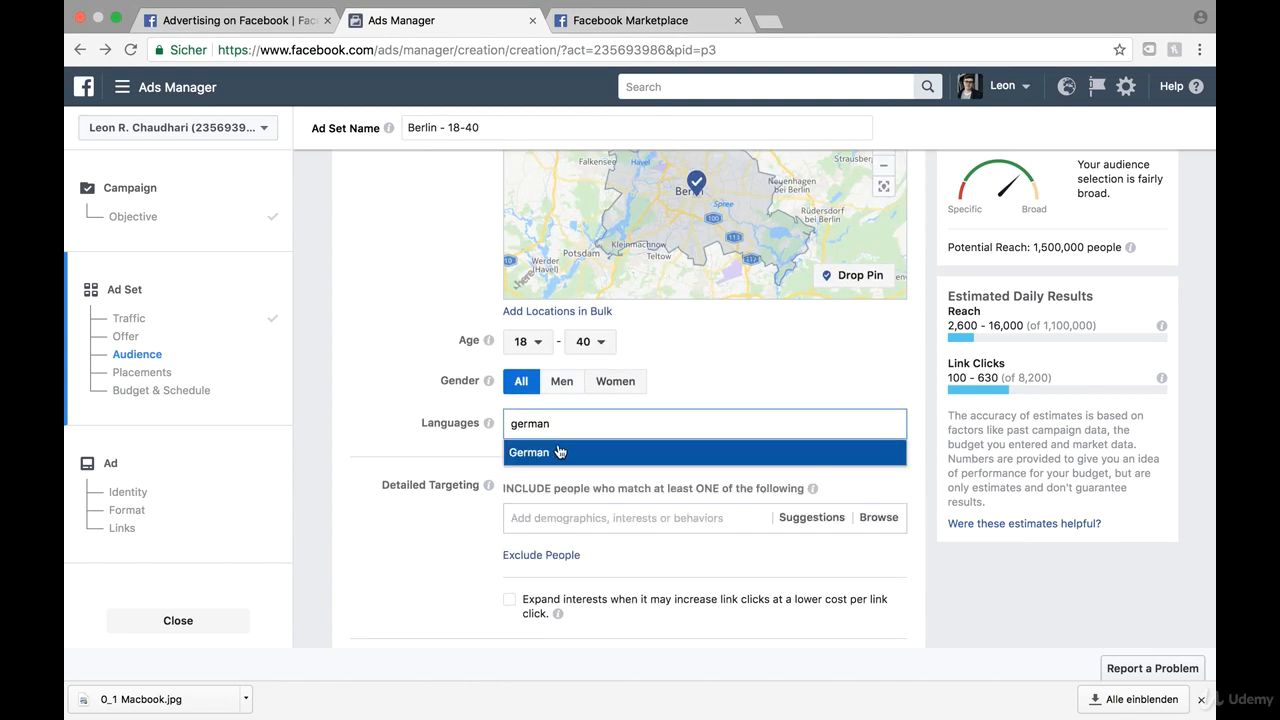
click(560, 452)
Search detailed targeting for "apple" and look through the suggested Apple interests and device behaviors.
scroll(637, 417, down, 2)
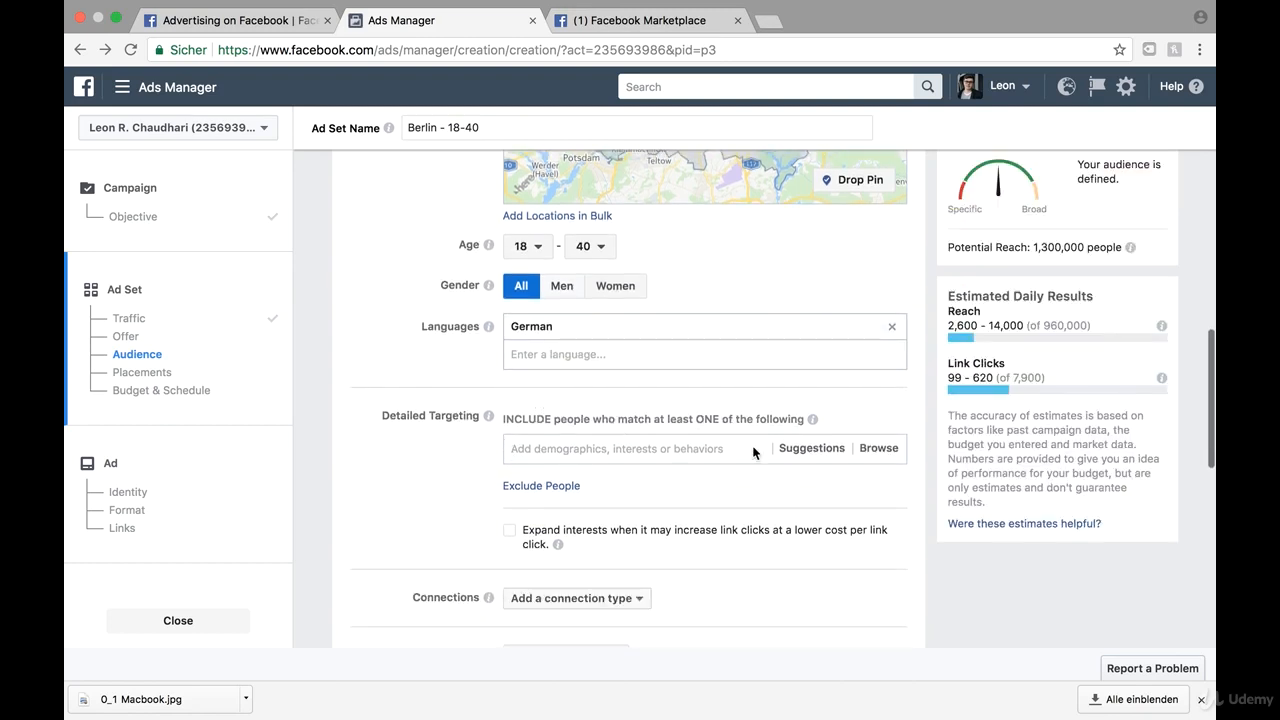
click(616, 448)
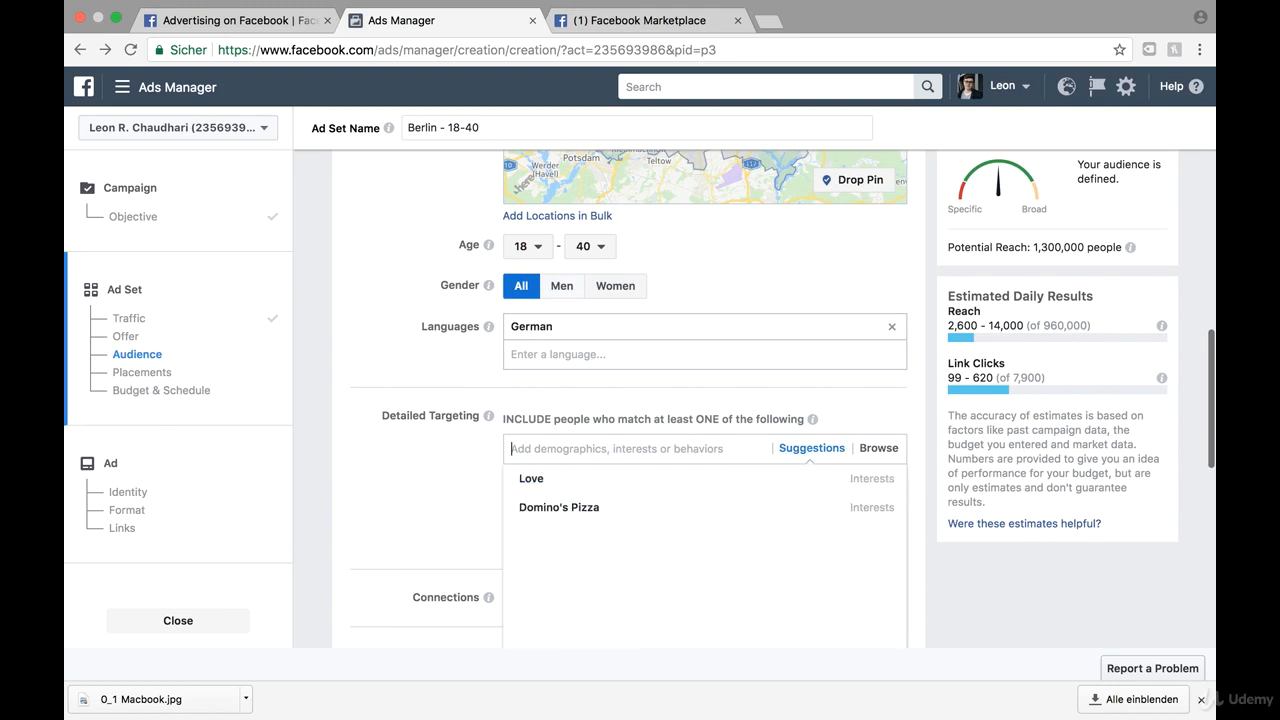
text(apple)
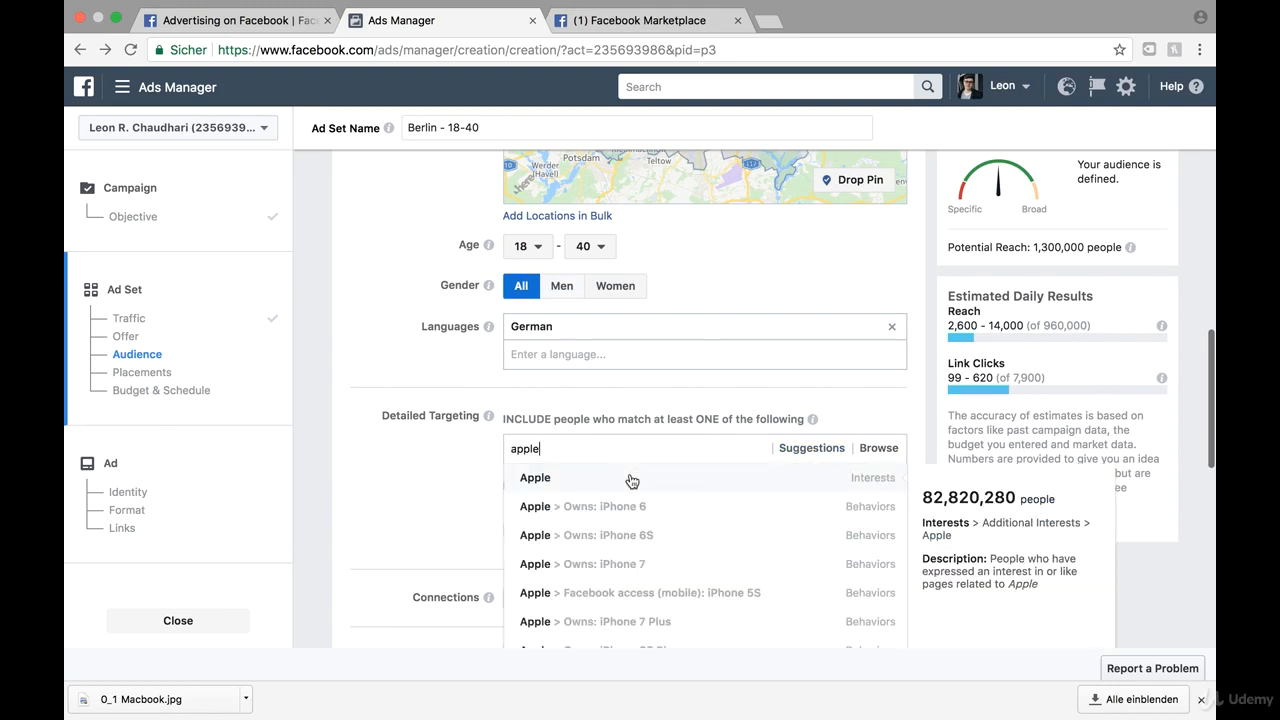
scroll(635, 535, down, 4)
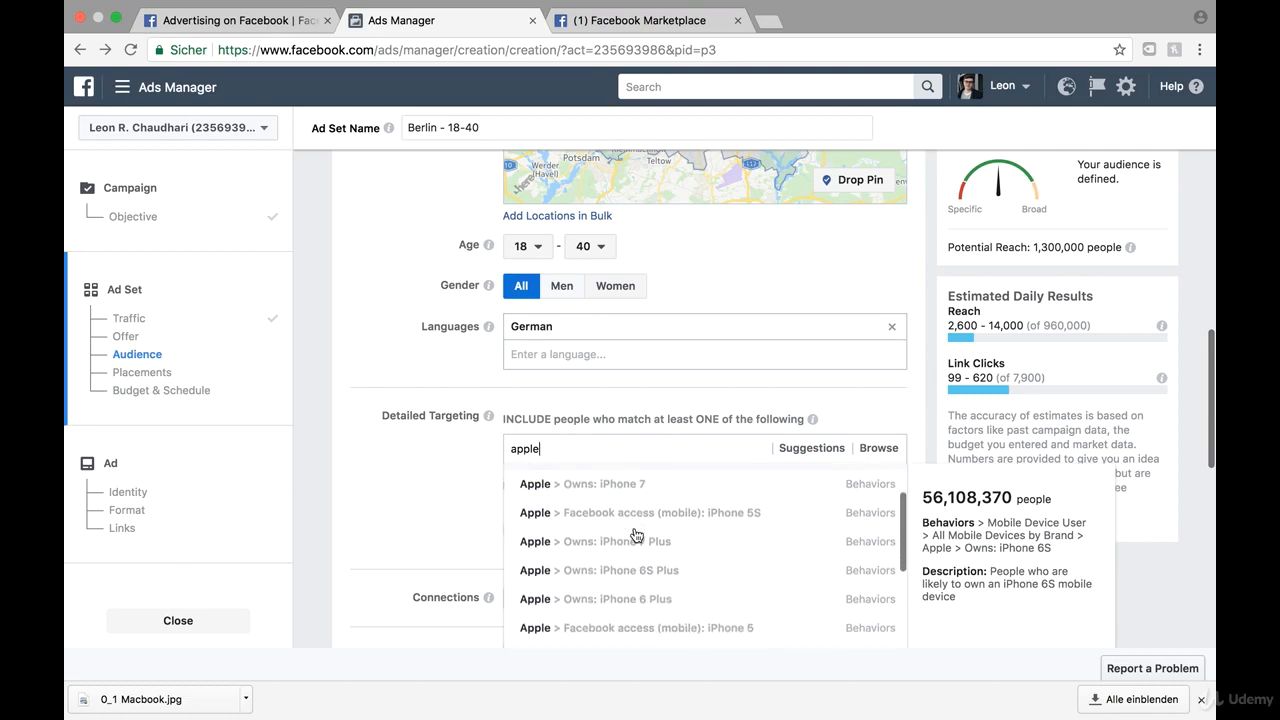
scroll(640, 545, down, 4)
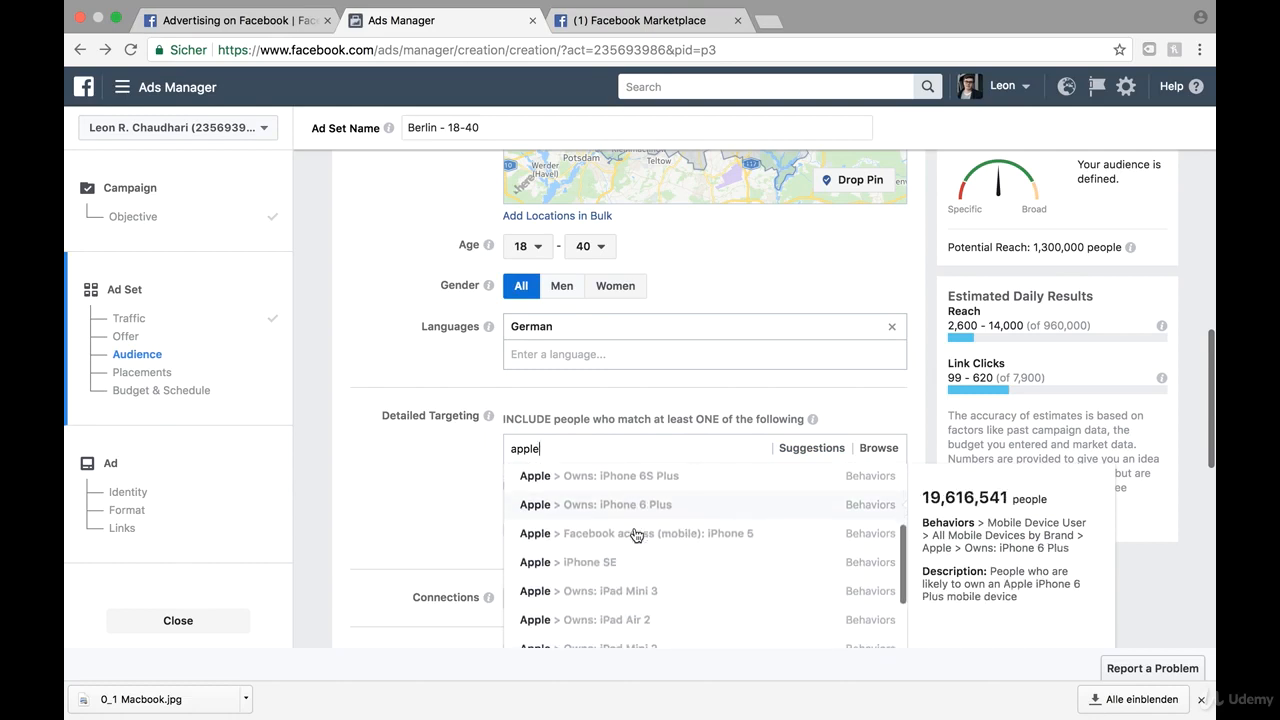
scroll(655, 590, down, 3)
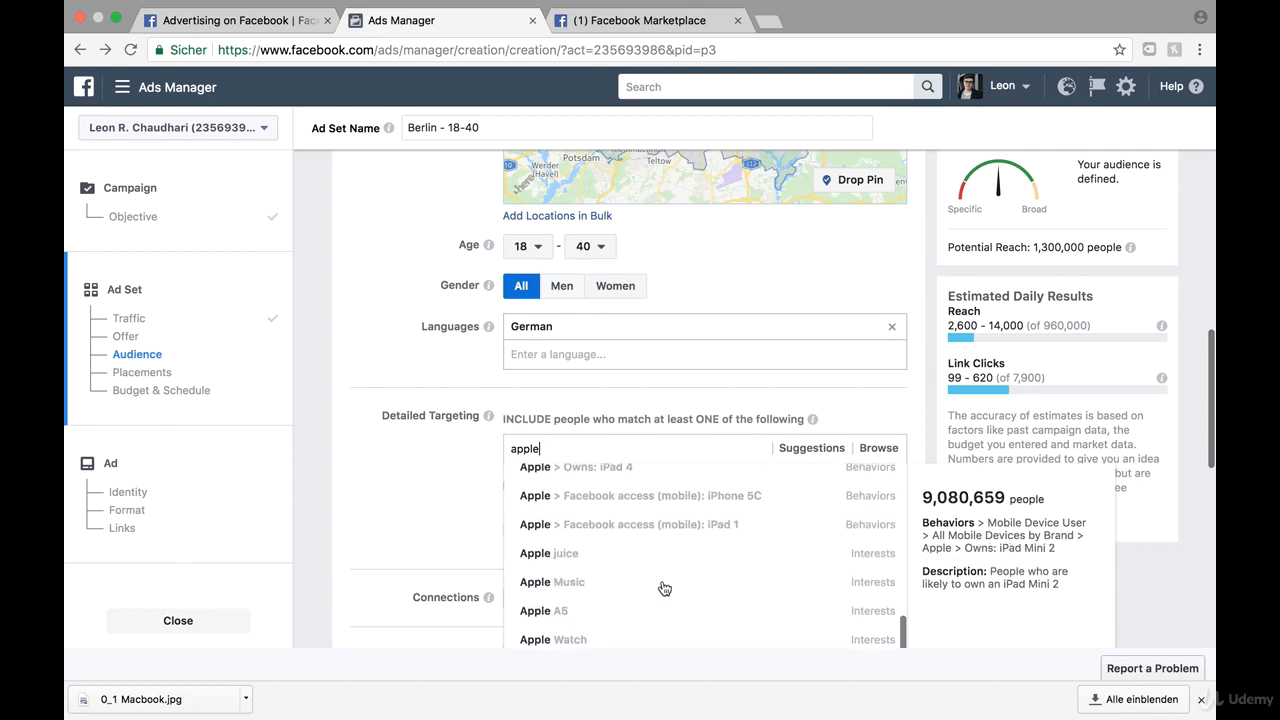
scroll(665, 545, down, 5)
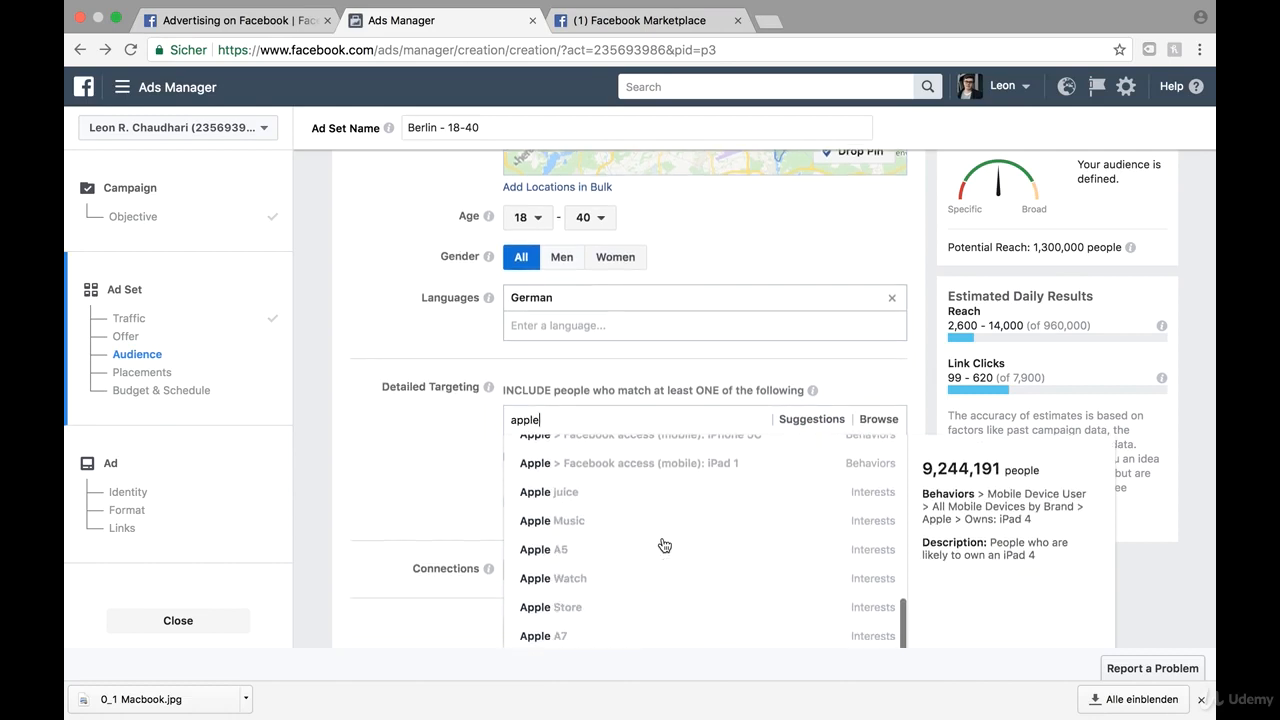
scroll(660, 451, up, 10)
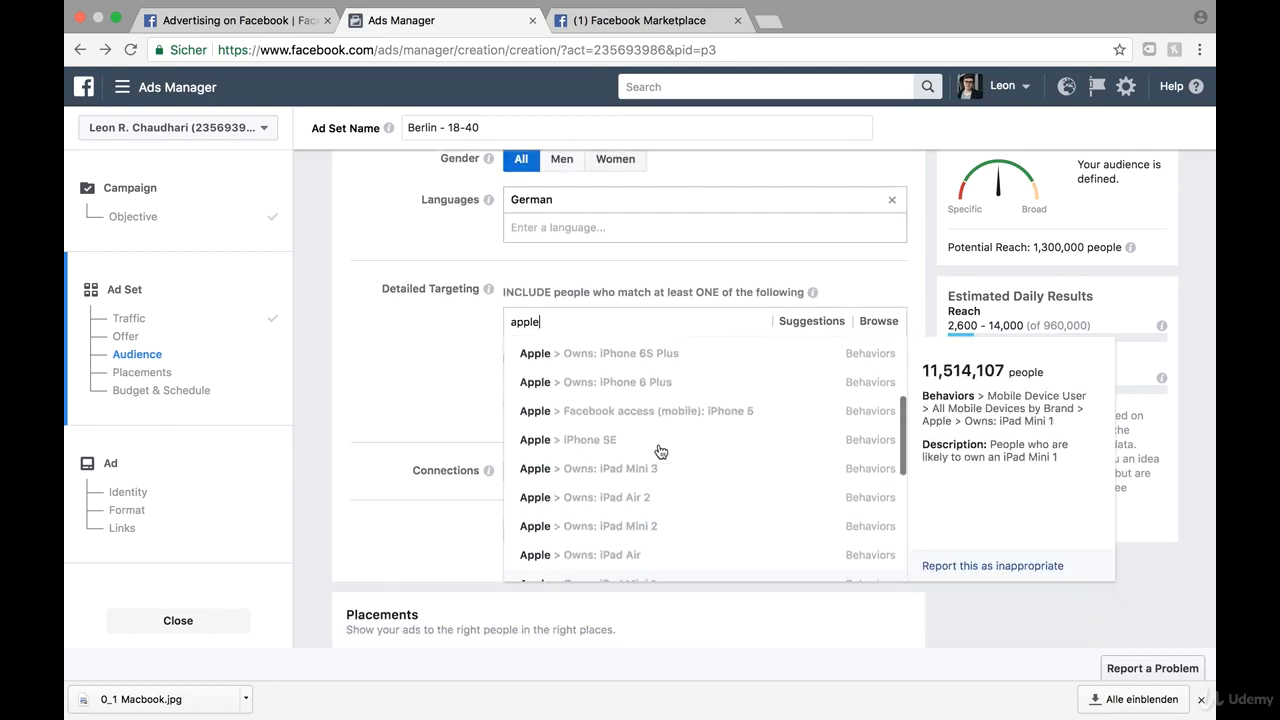
Try refining the detailed targeting search to "apple mac book", look through the suggestions, and return to "apple".
text(mac book)
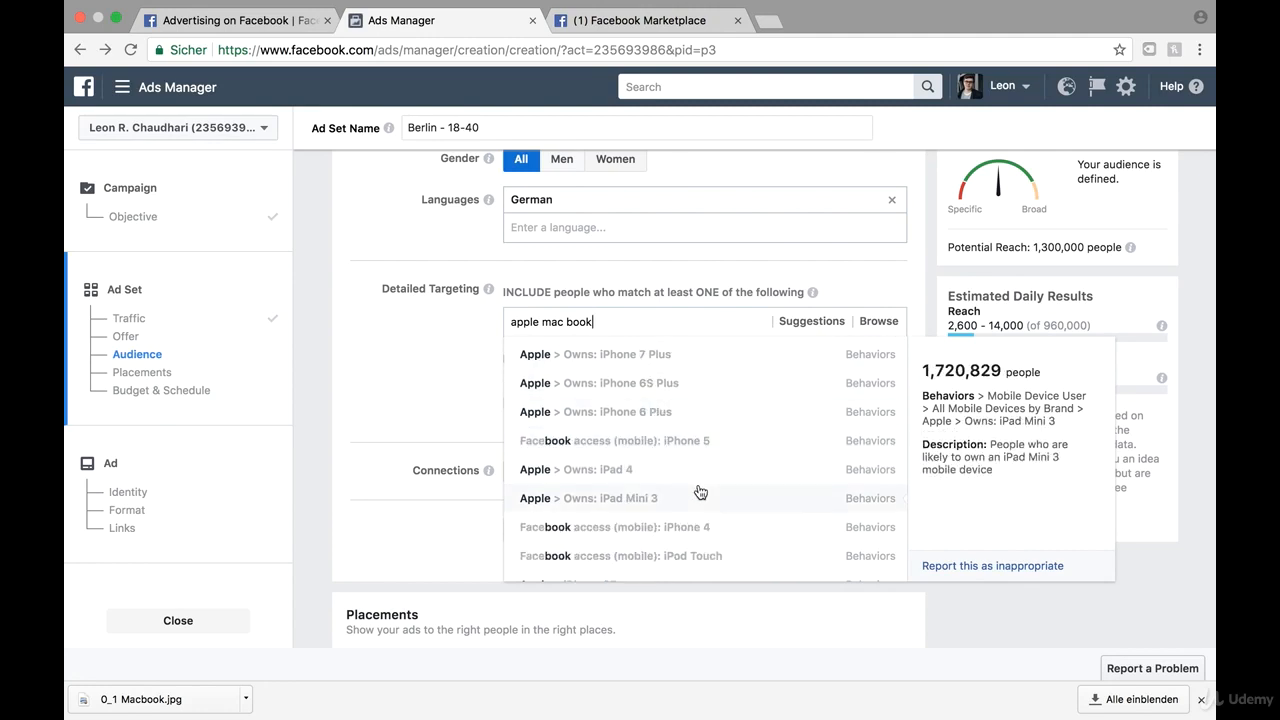
scroll(712, 448, down, 6)
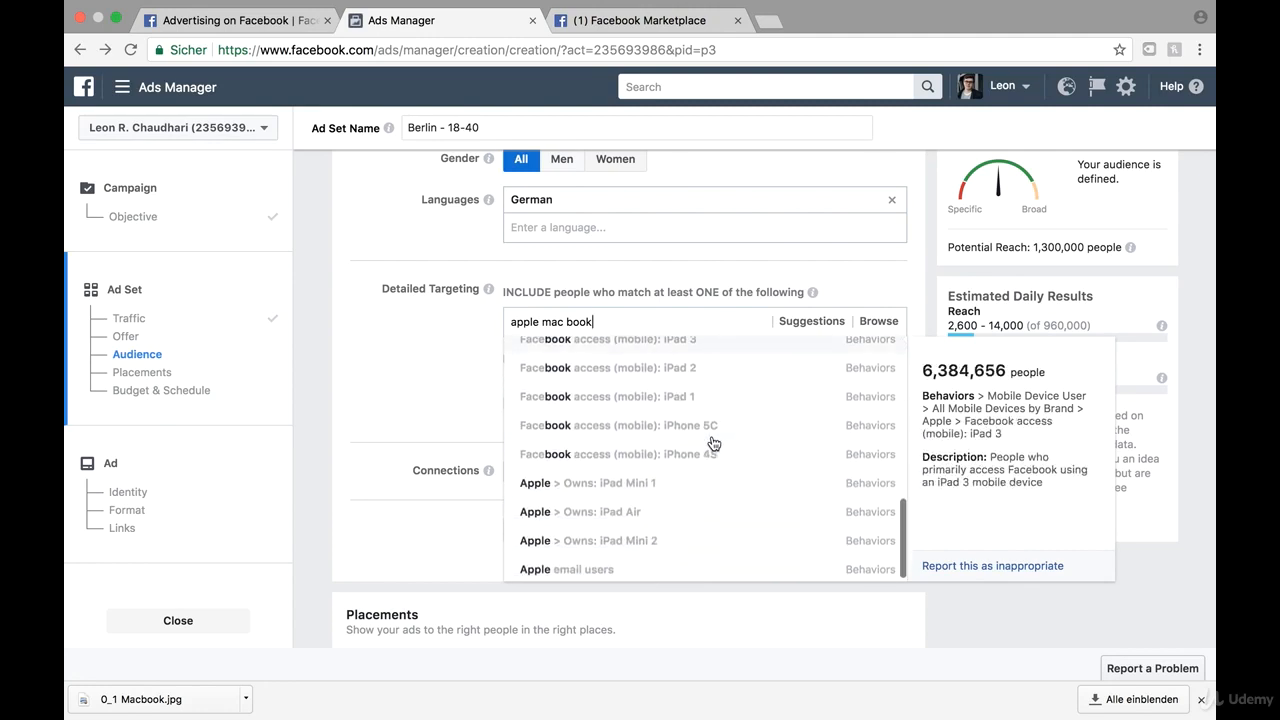
scroll(712, 442, up, 5)
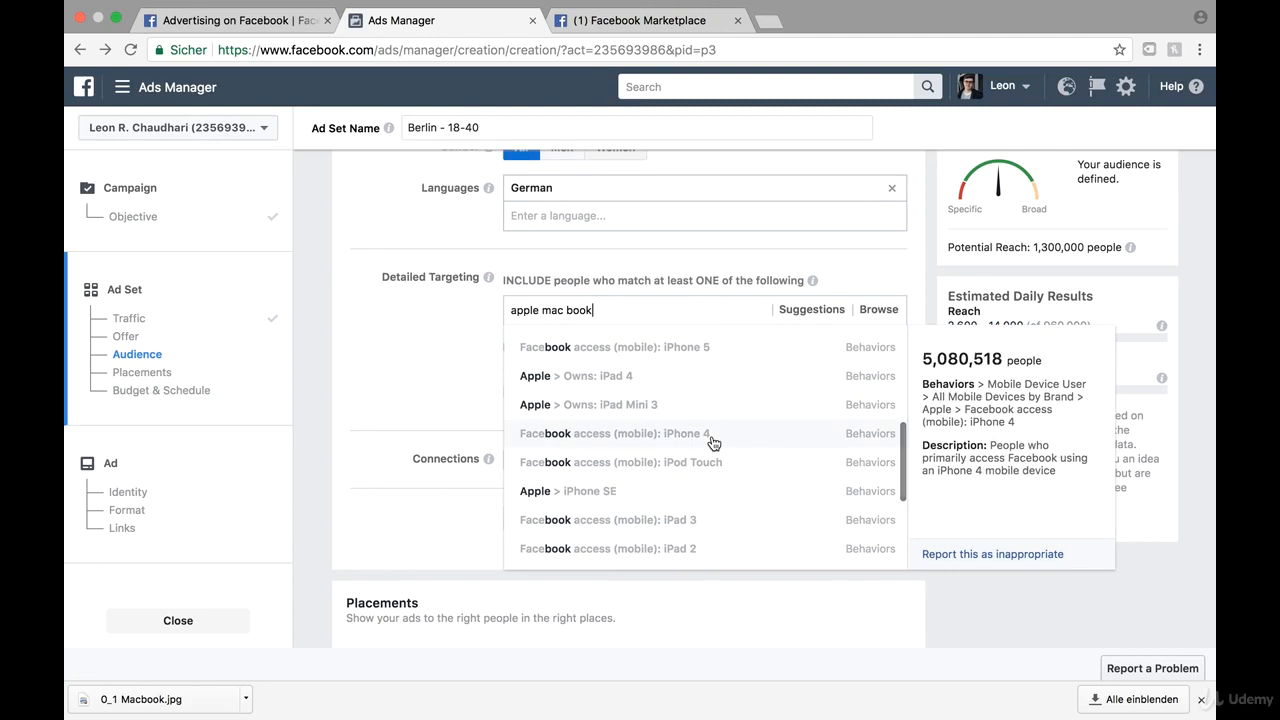
key(BackSpace)
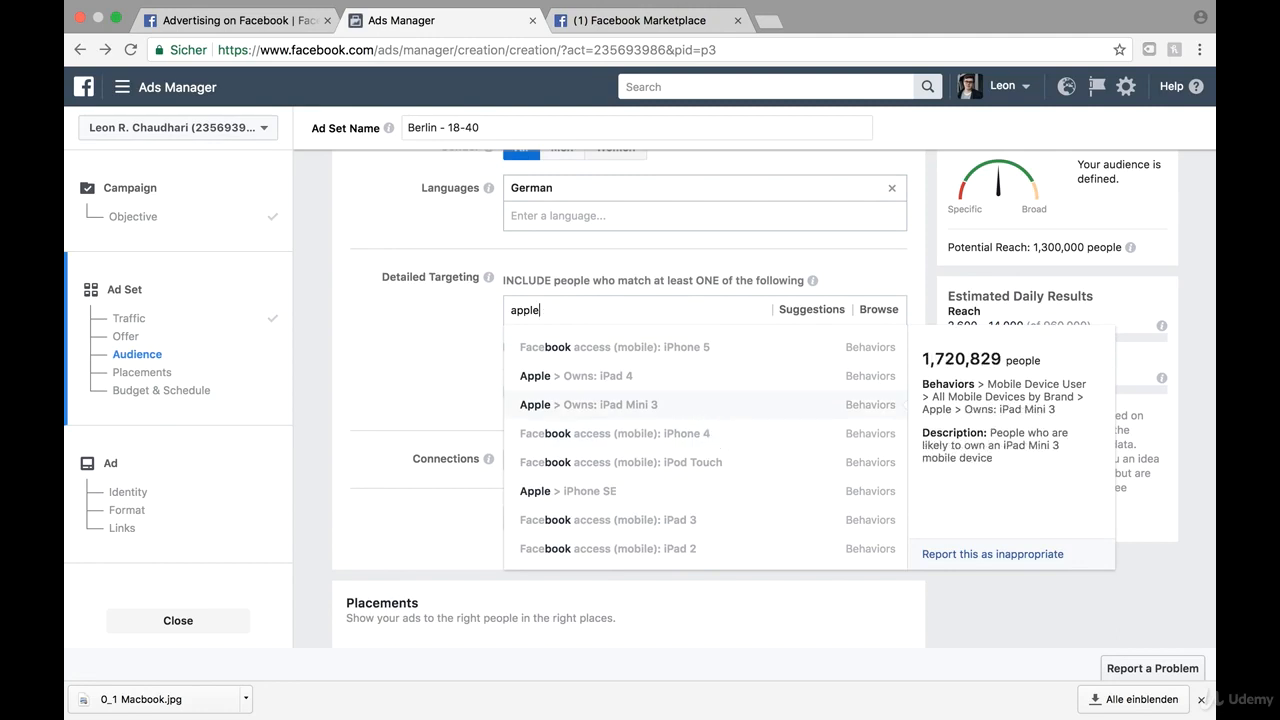
Include people with the Apple interest in the audience's detailed targeting.
scroll(664, 370, up, 3)
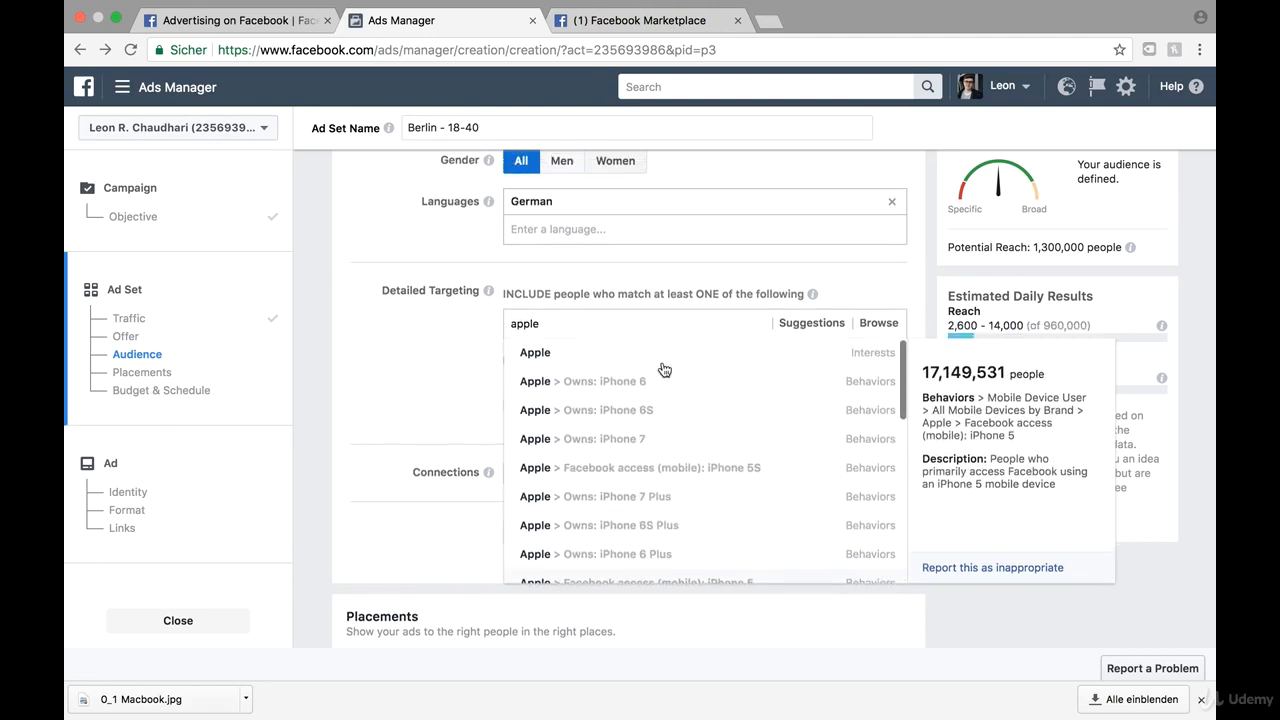
scroll(664, 370, up, 1)
double_click(657, 366)
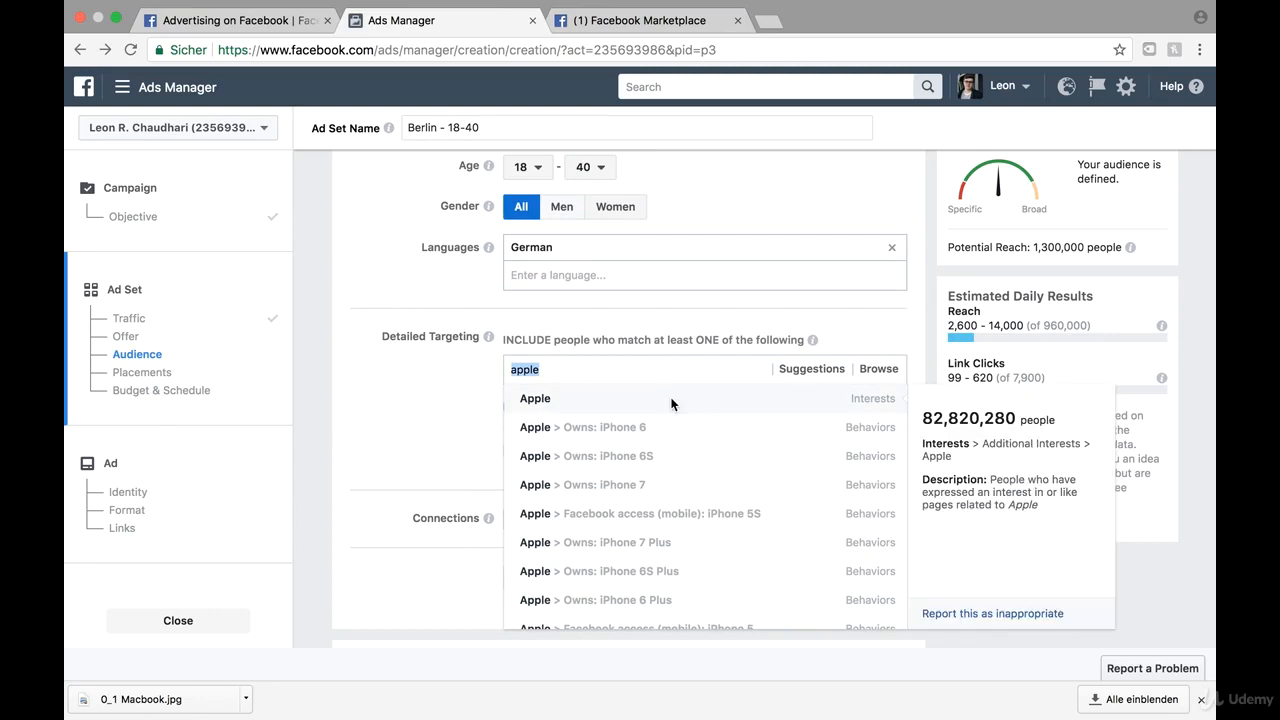
click(671, 400)
Switch to Edit Placements and deselect Facebook Instant Articles and Right Column, Instagram Feed, and Audience Network Native, Banner and Interstitial.
scroll(476, 415, down, 2)
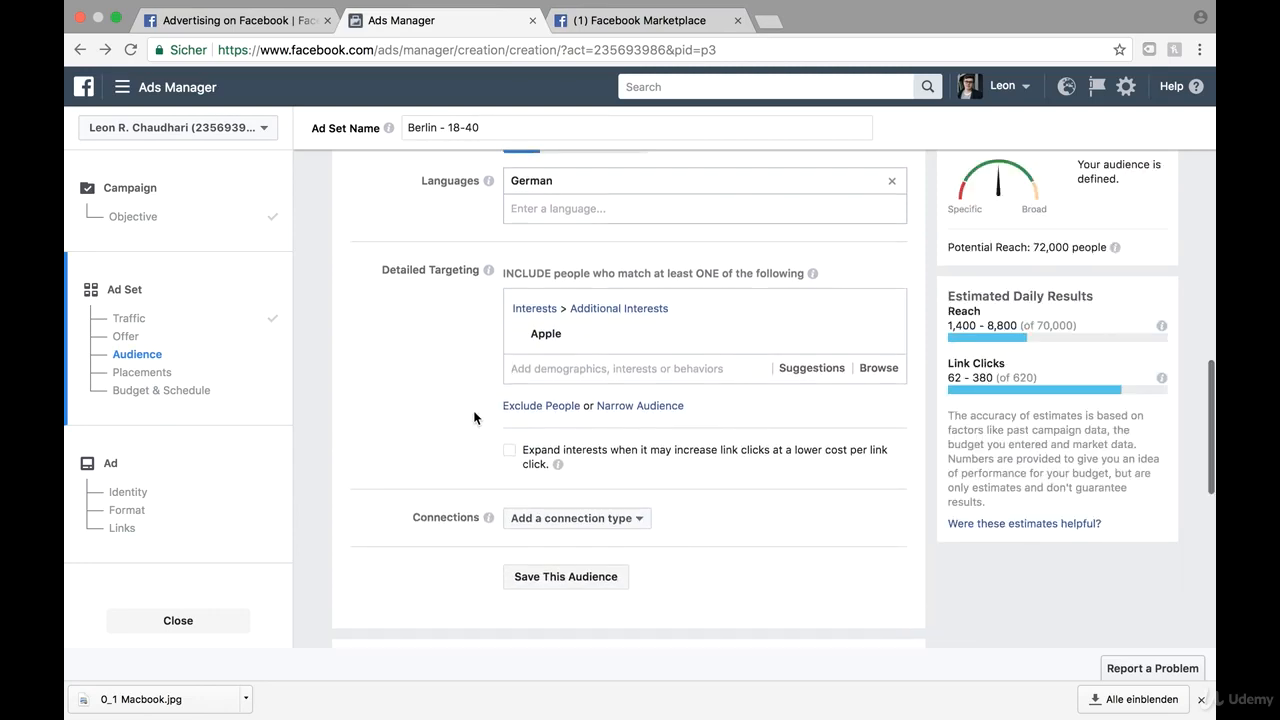
scroll(476, 420, down, 3)
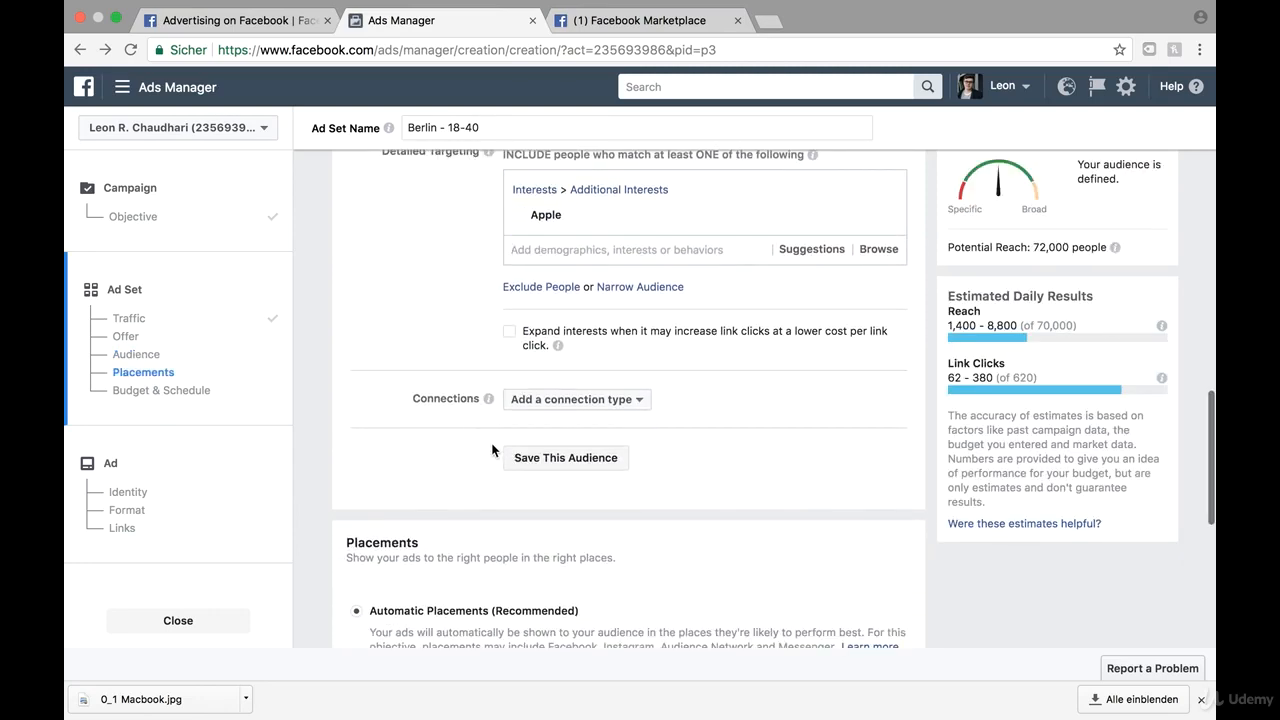
scroll(491, 449, down, 5)
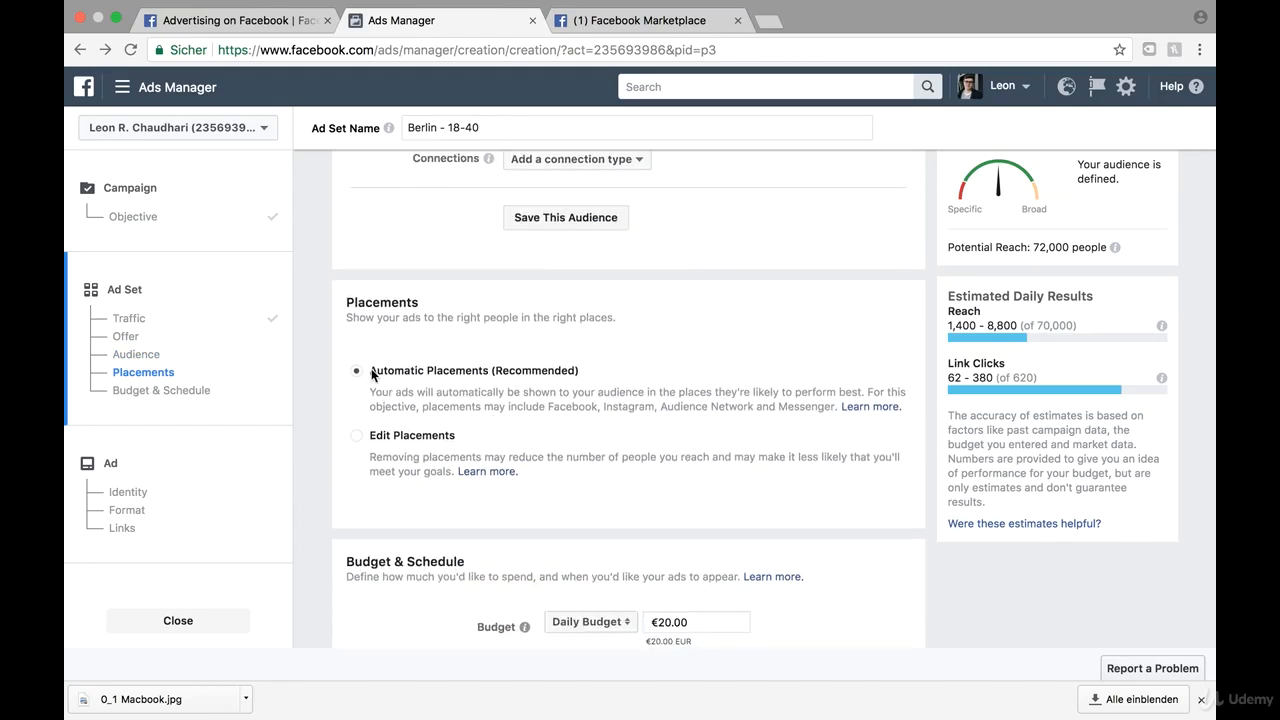
click(357, 437)
scroll(672, 420, down, 7)
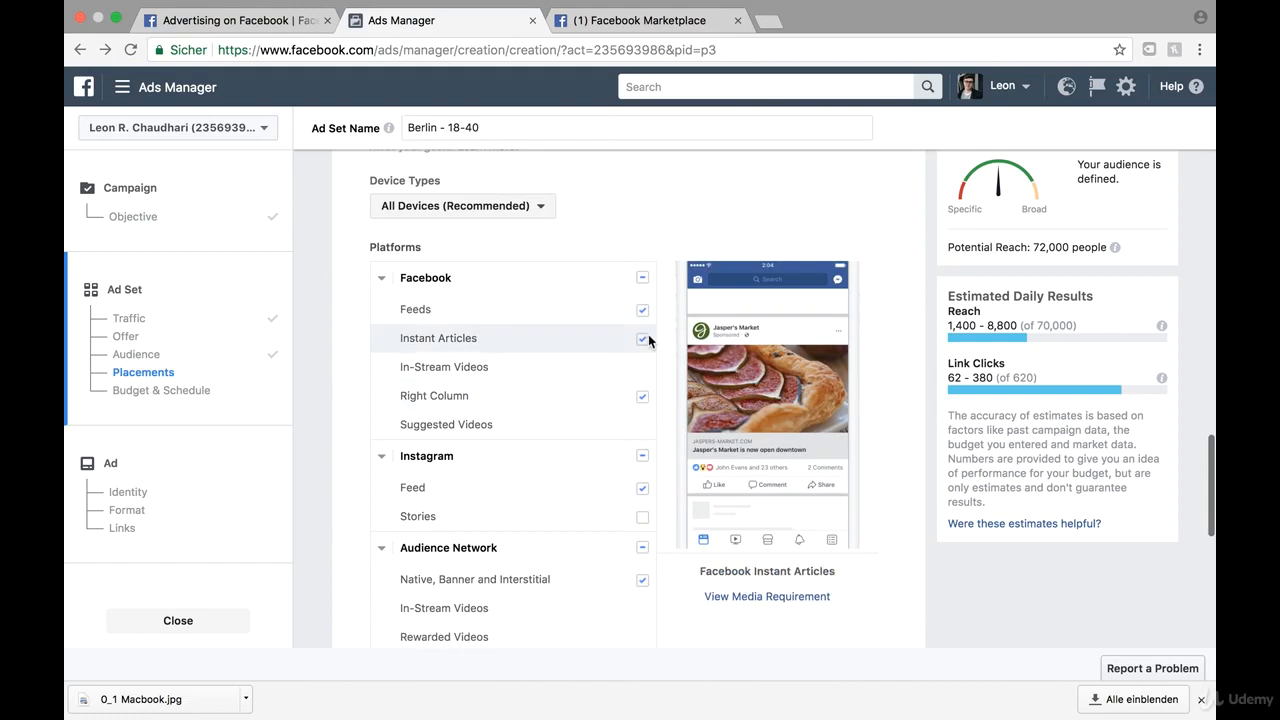
click(642, 339)
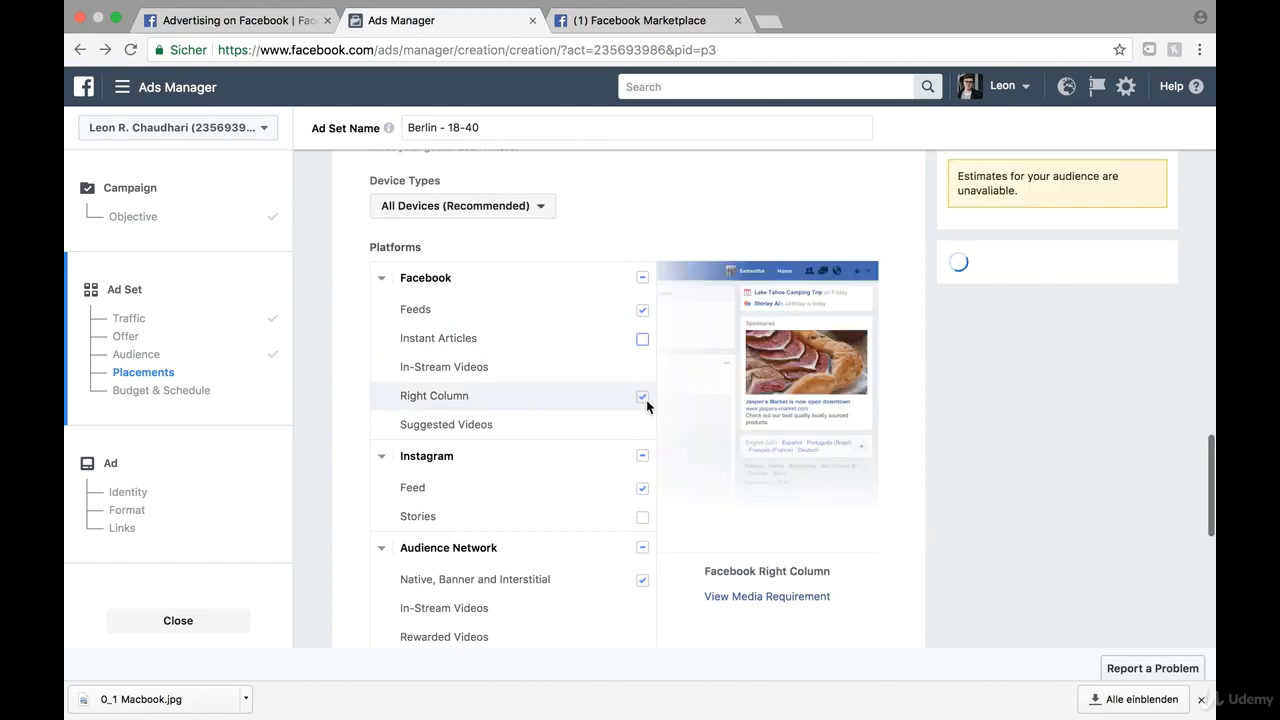
click(643, 397)
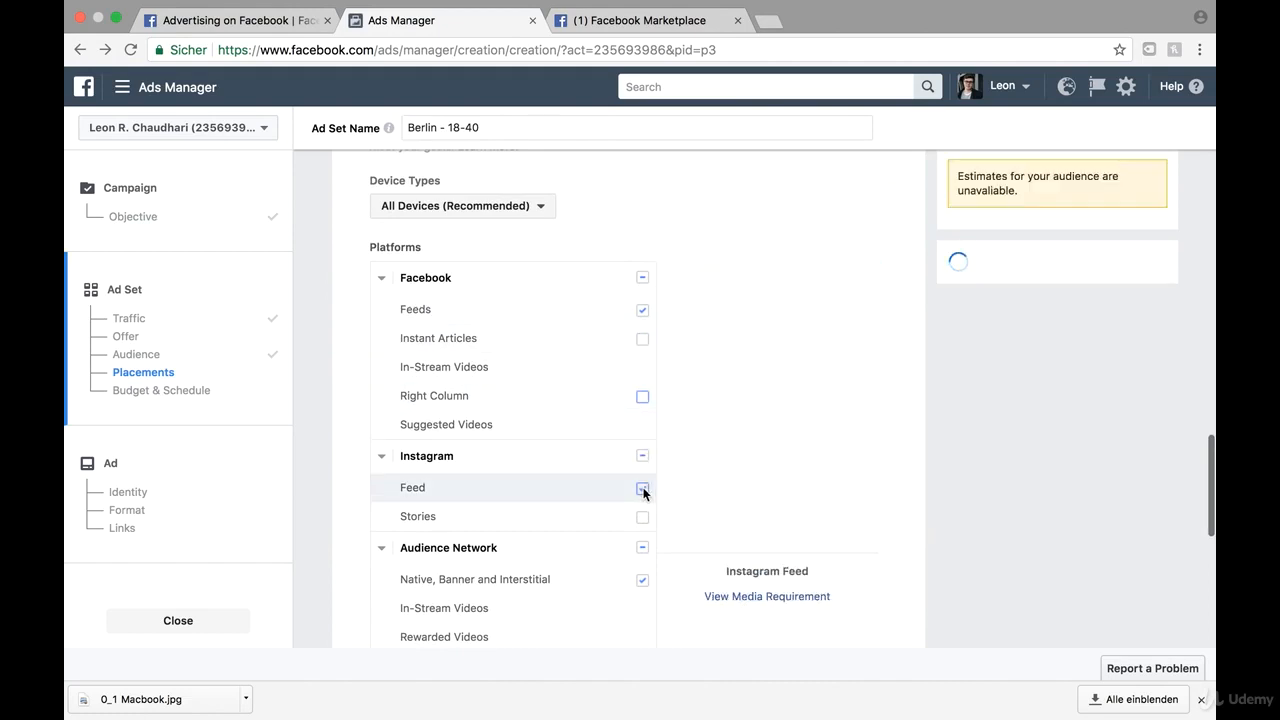
click(642, 489)
click(642, 579)
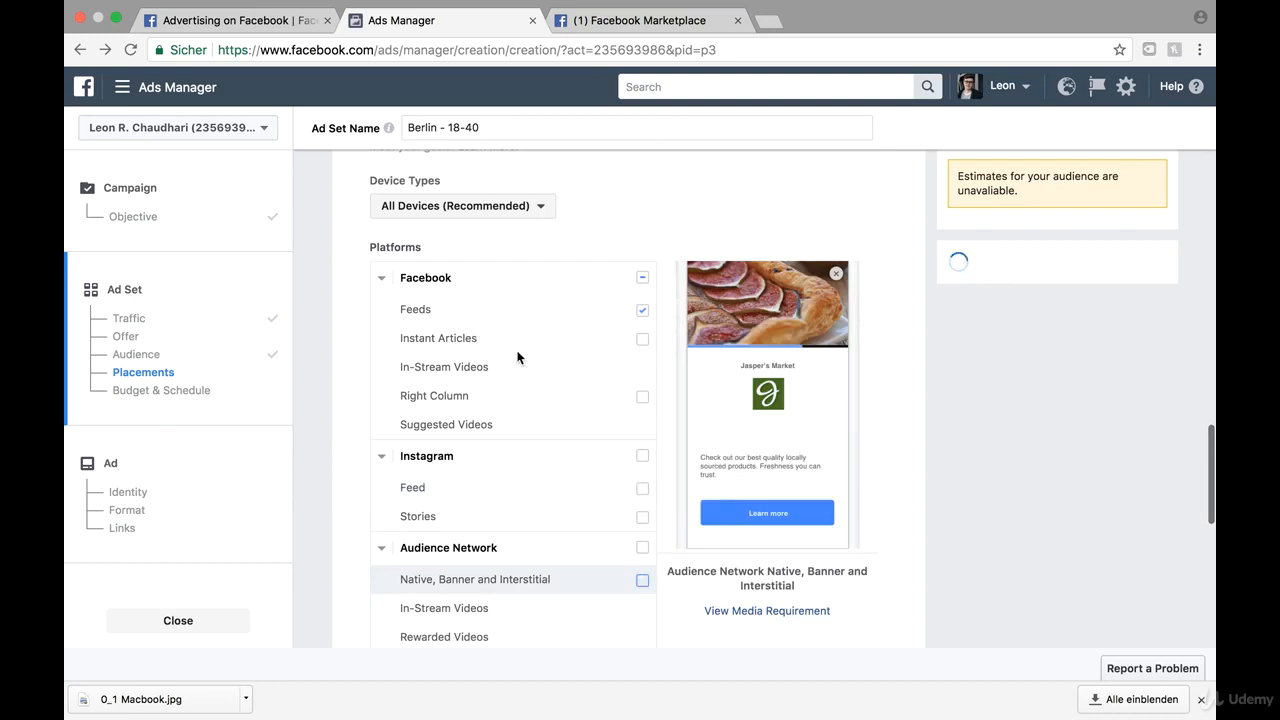
Try selecting Instant Articles, Right Column, Instagram Feed and Stories as placements, and return to Facebook Feeds only.
click(642, 340)
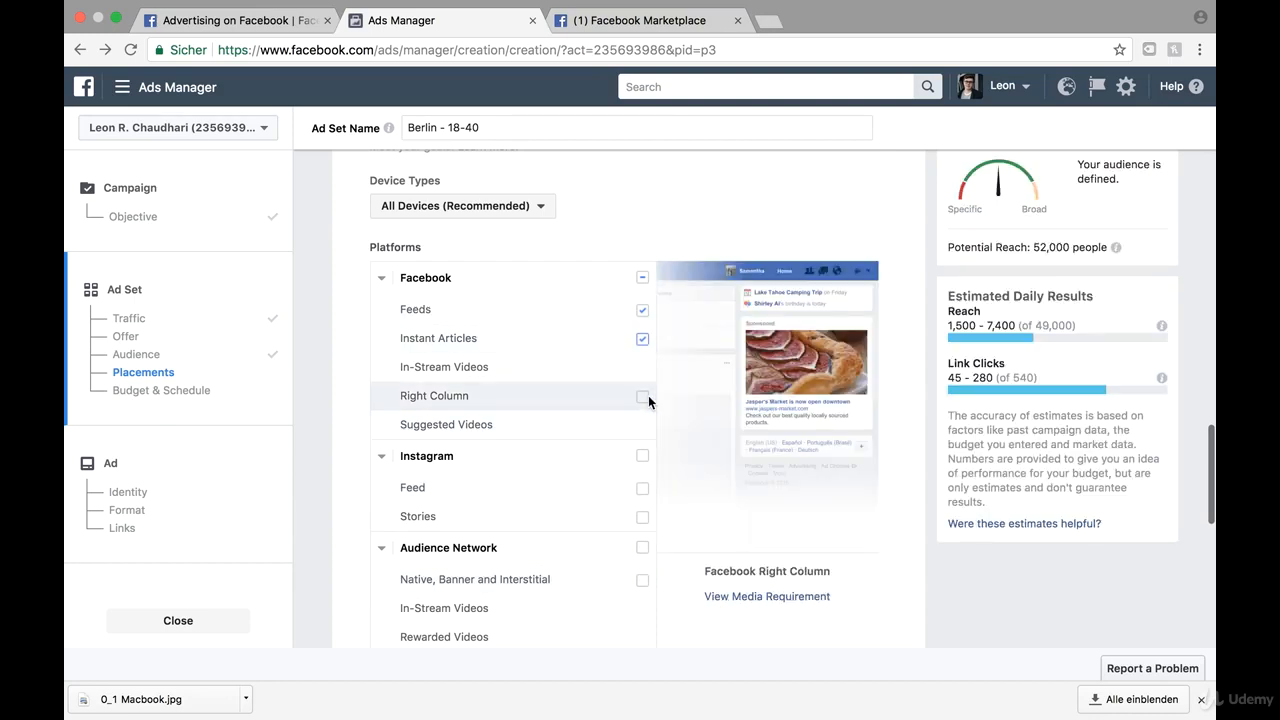
click(641, 397)
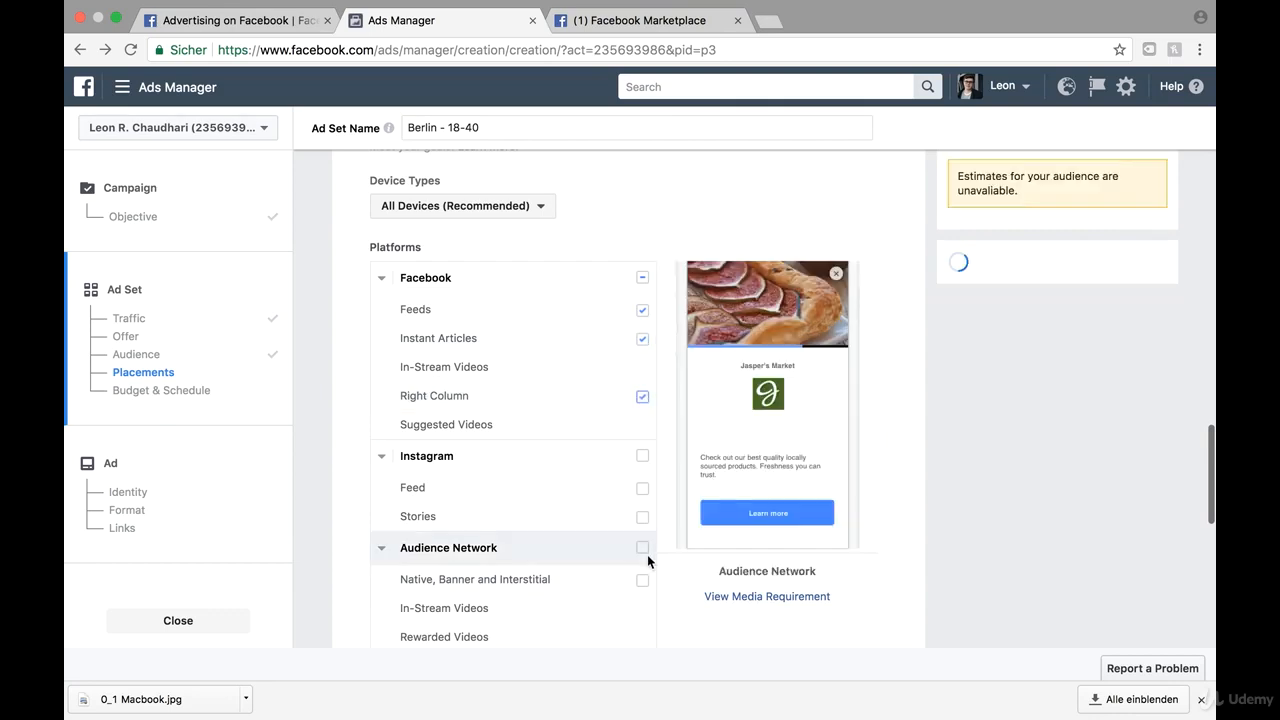
click(642, 489)
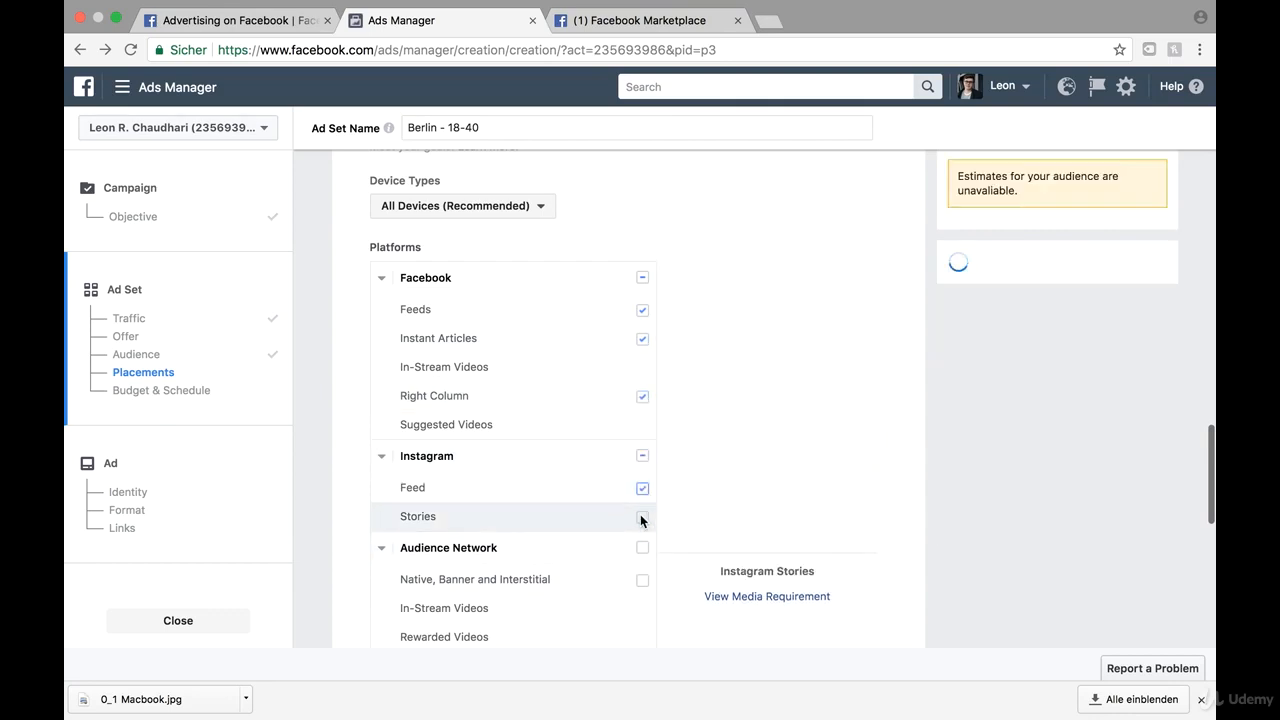
click(642, 517)
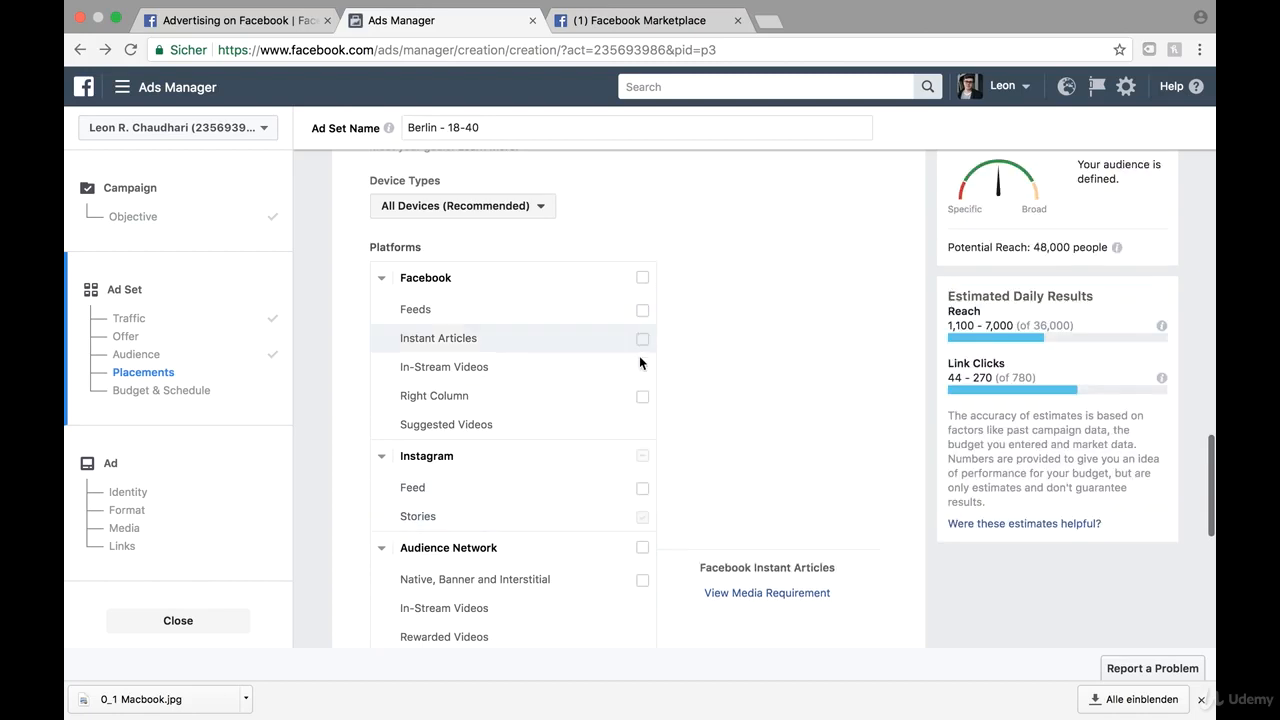
click(642, 310)
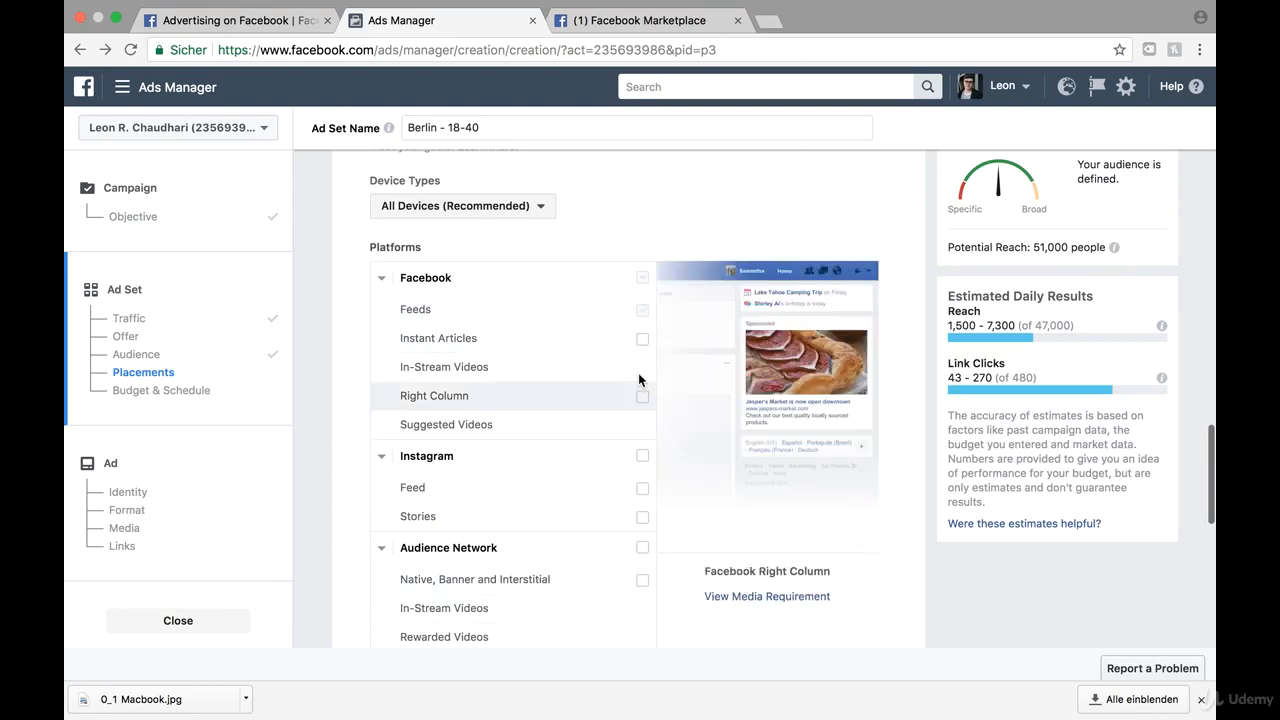
Set the ad set's daily budget to €1.00.
scroll(656, 474, down, 2)
scroll(656, 474, down, 6)
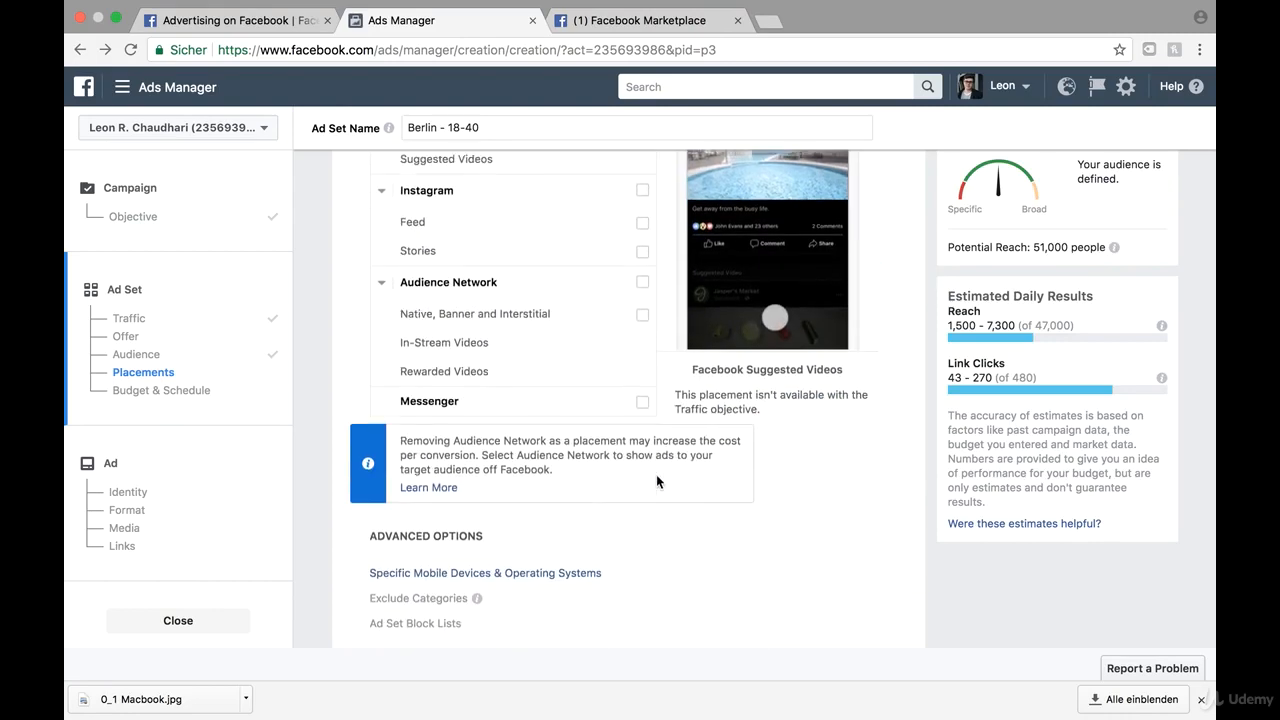
scroll(656, 474, down, 2)
scroll(656, 474, down, 1)
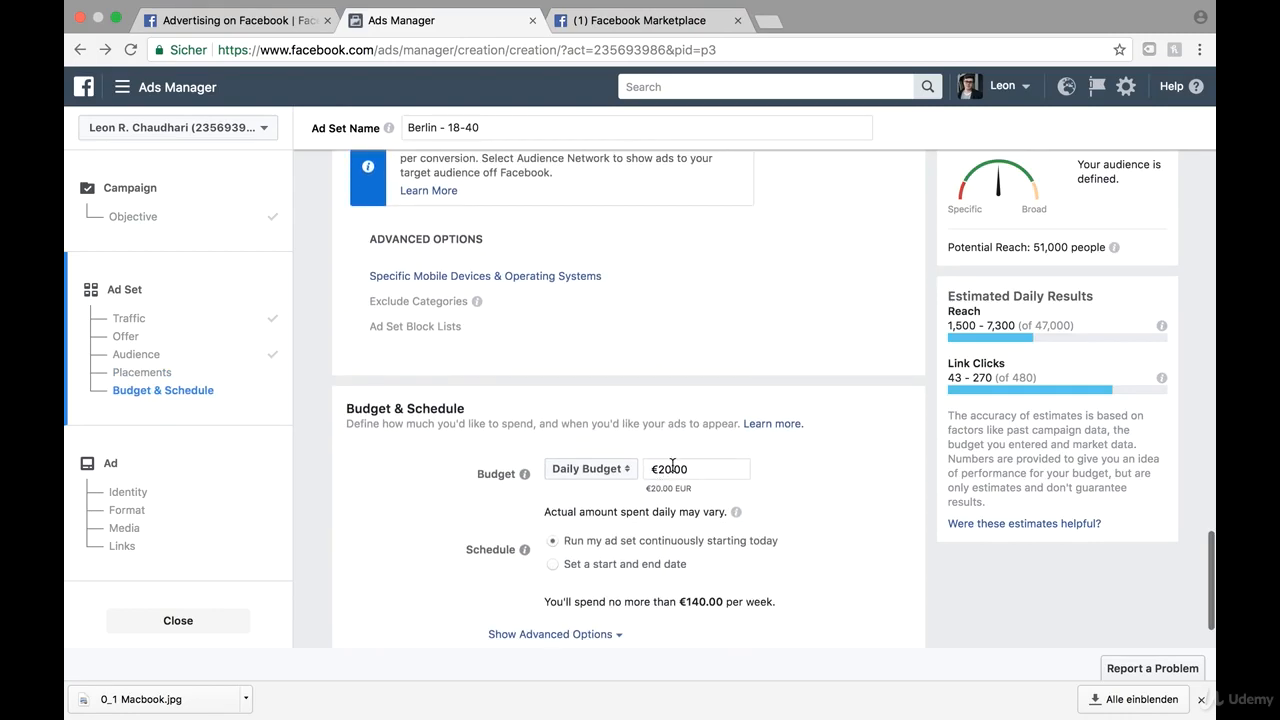
click(672, 467)
key(BackSpace)
key(BackSpace)
text(1)
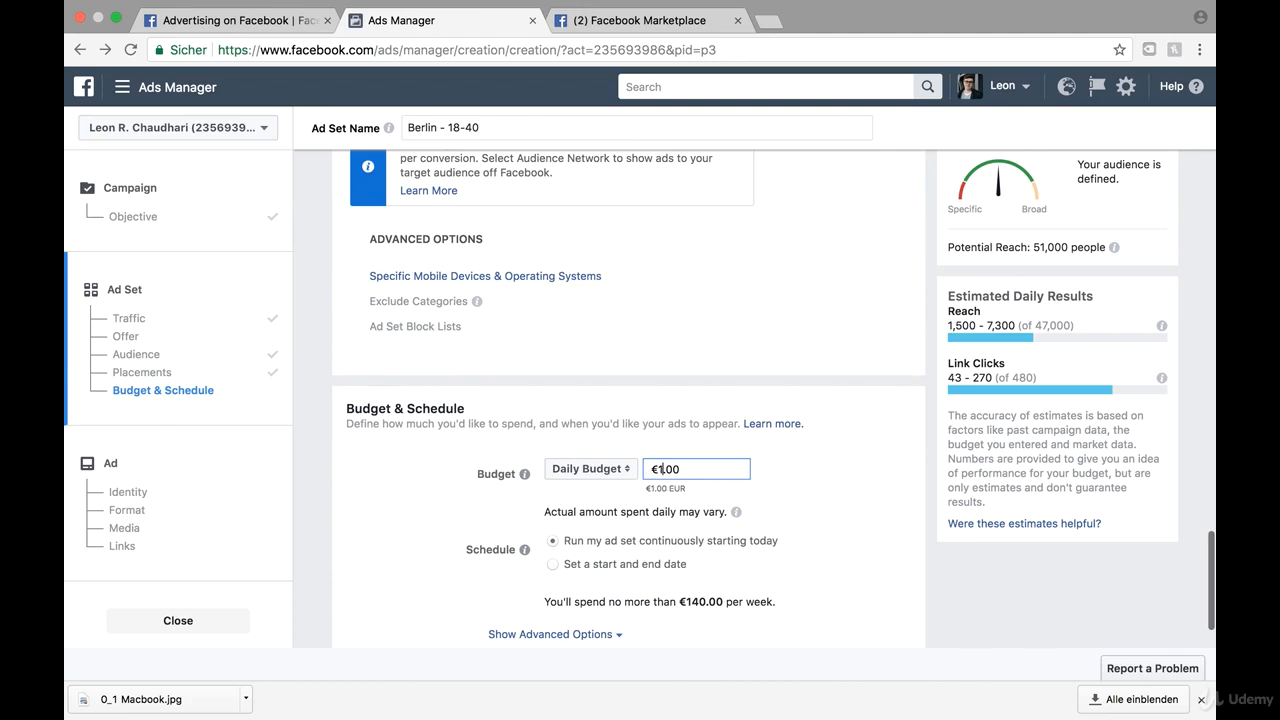
click(878, 463)
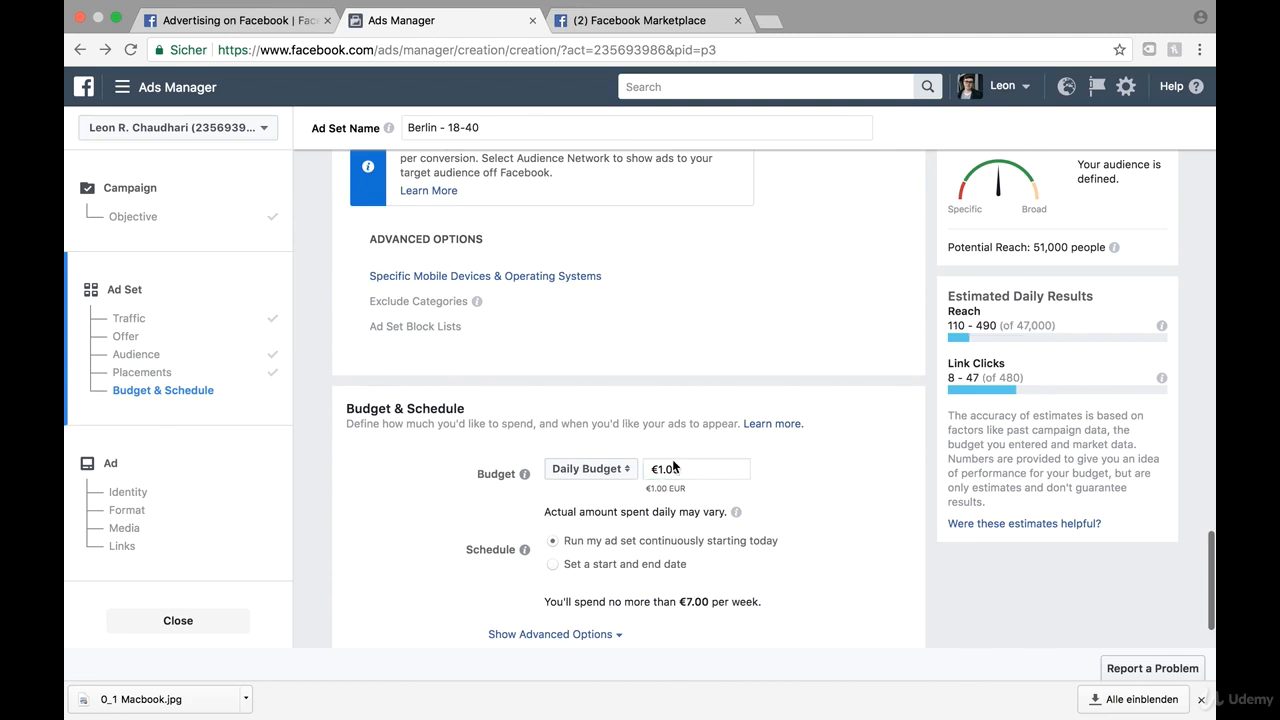
Change the ad set's schedule to run with a set start and end date.
scroll(700, 458, down, 2)
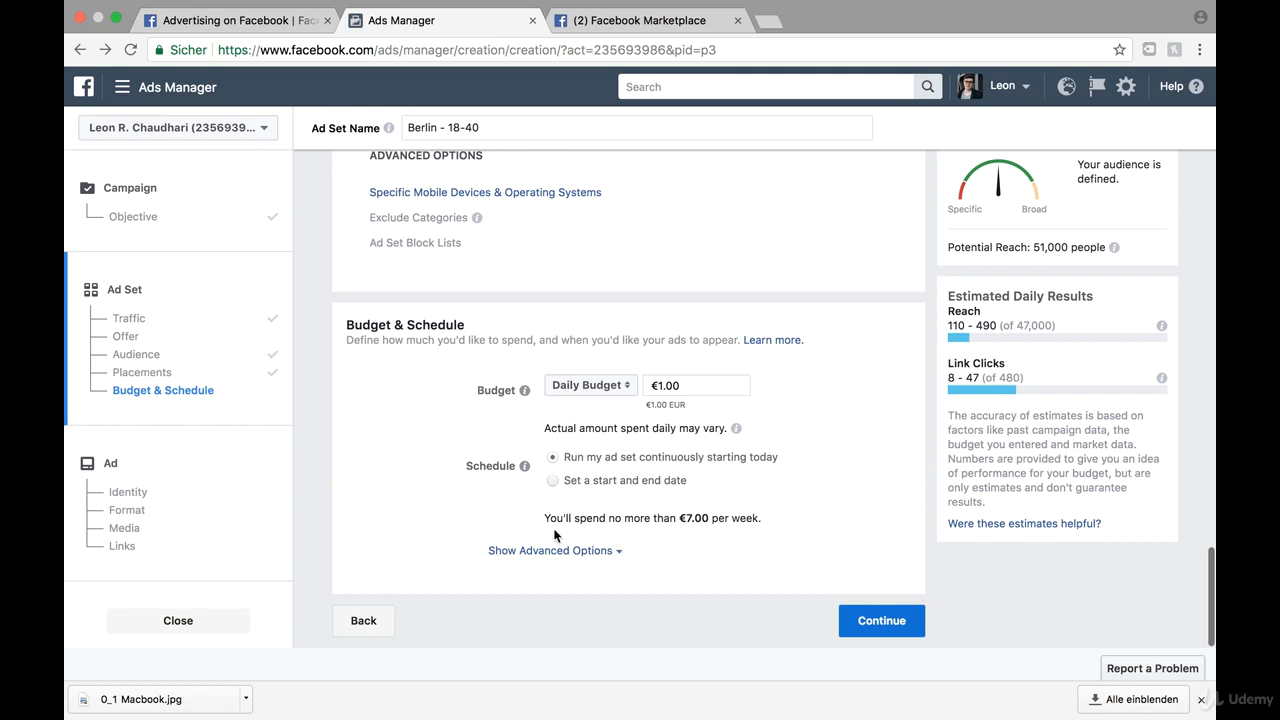
click(552, 480)
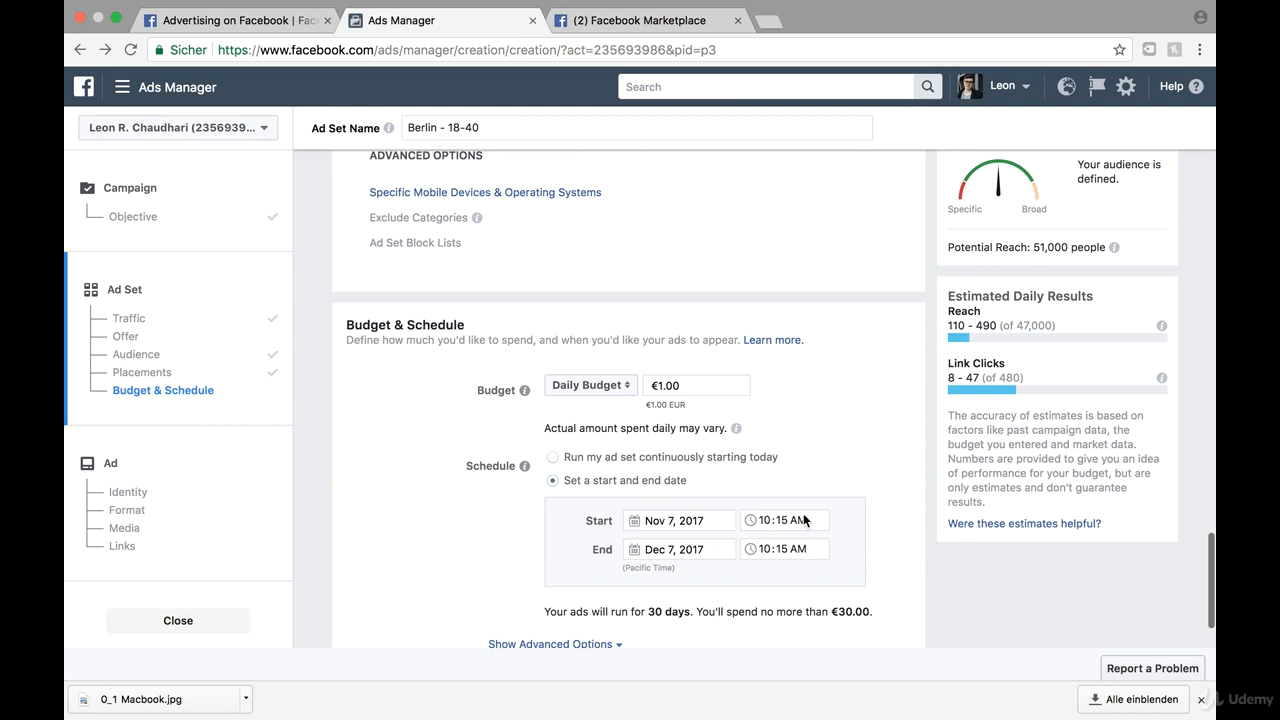
Accept the budget and schedule settings, continue to the ad setup, and review its Identity and Format sections.
scroll(736, 536, down, 3)
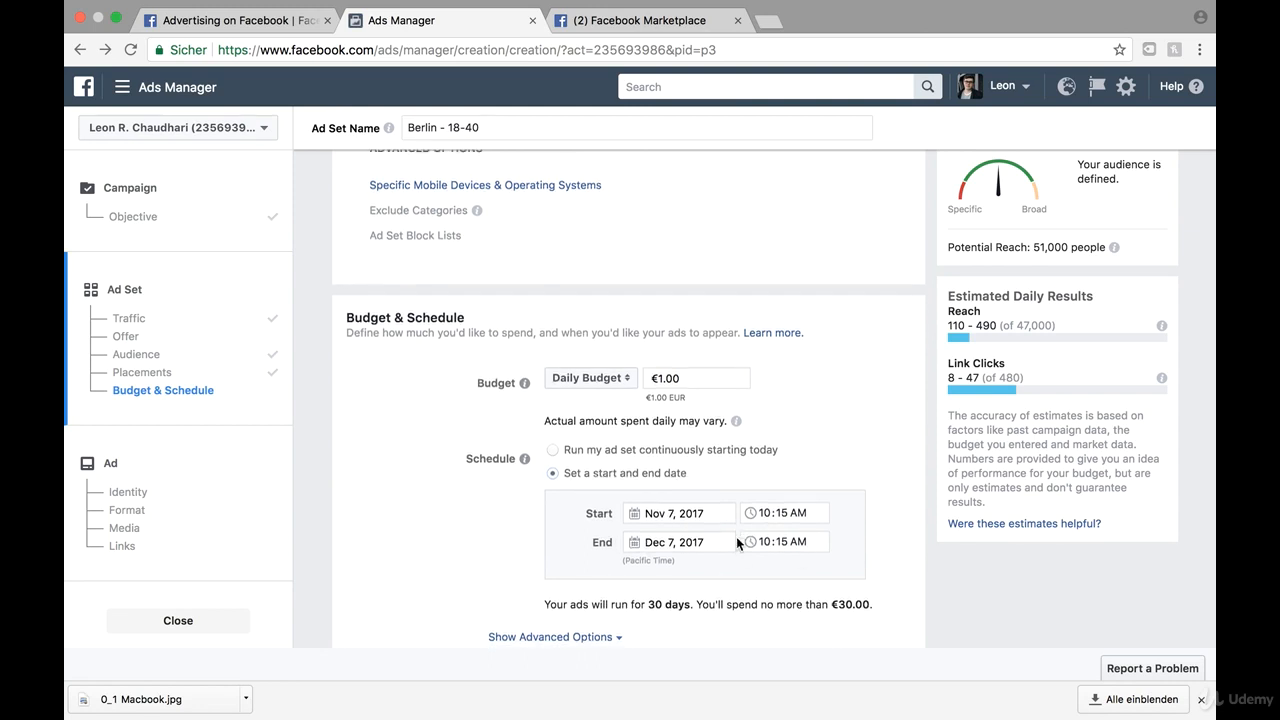
click(895, 621)
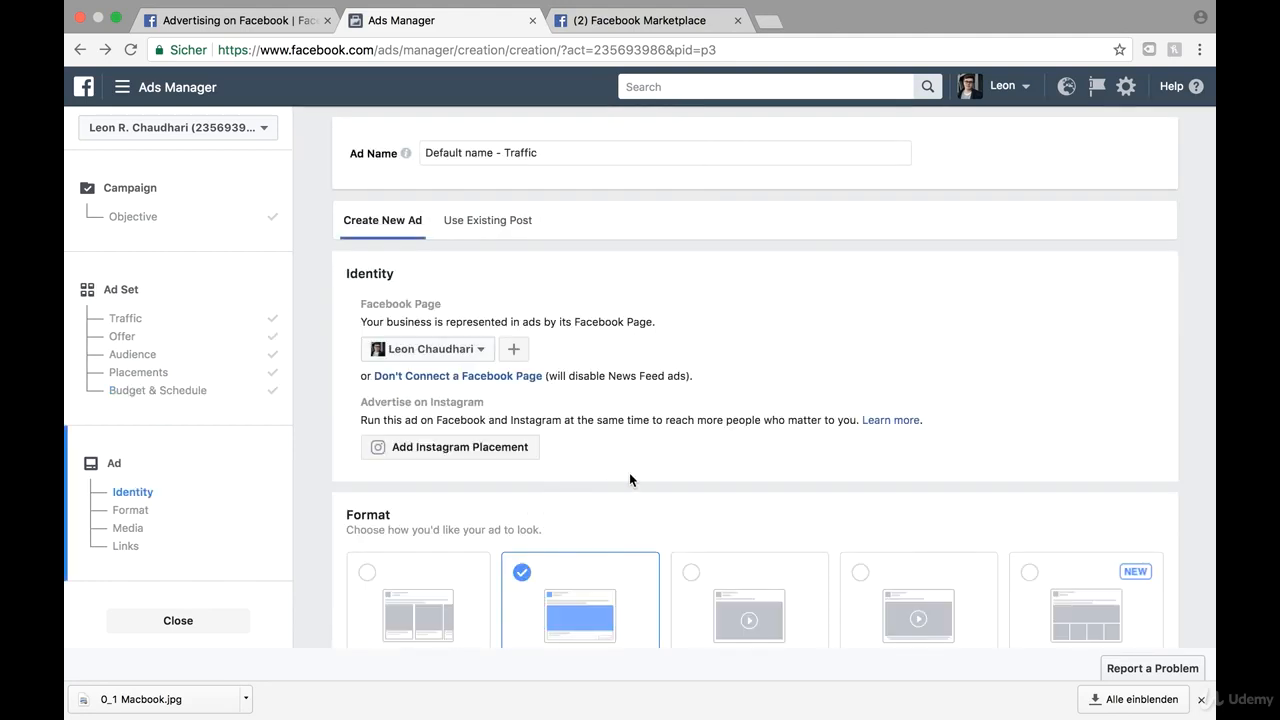
scroll(616, 300, down, 2)
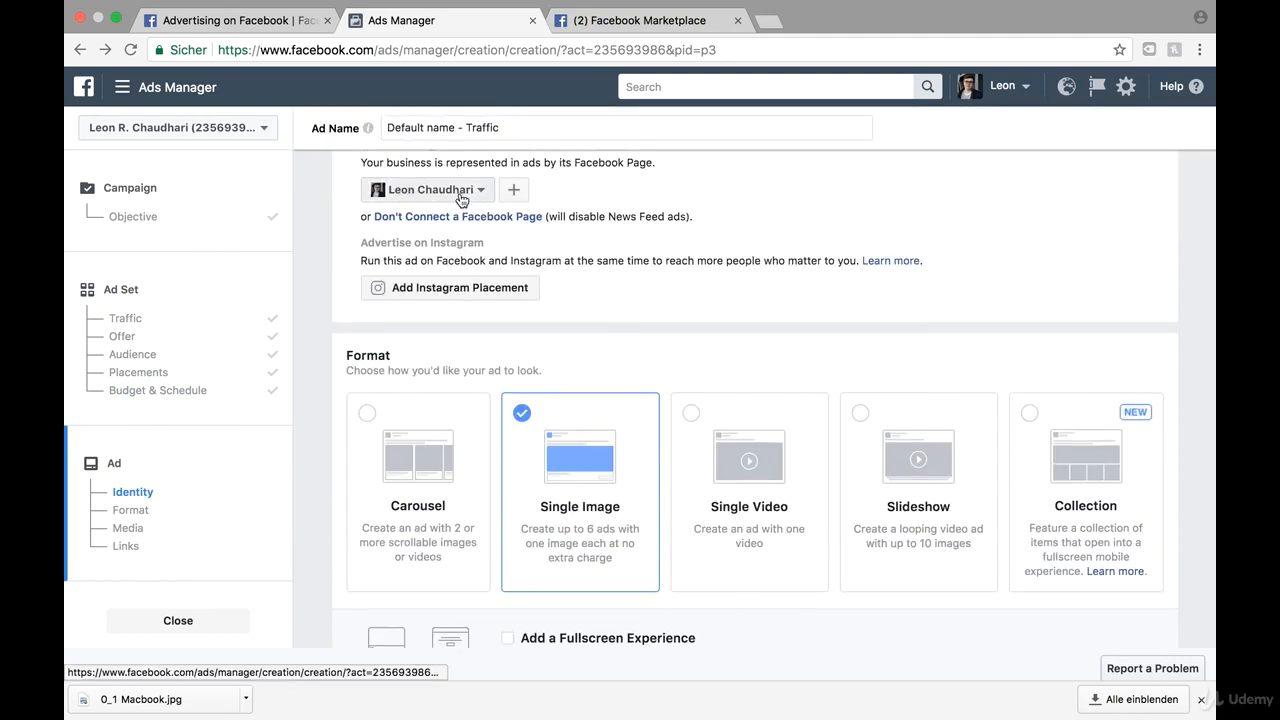
scroll(531, 232, down, 3)
scroll(540, 243, down, 1)
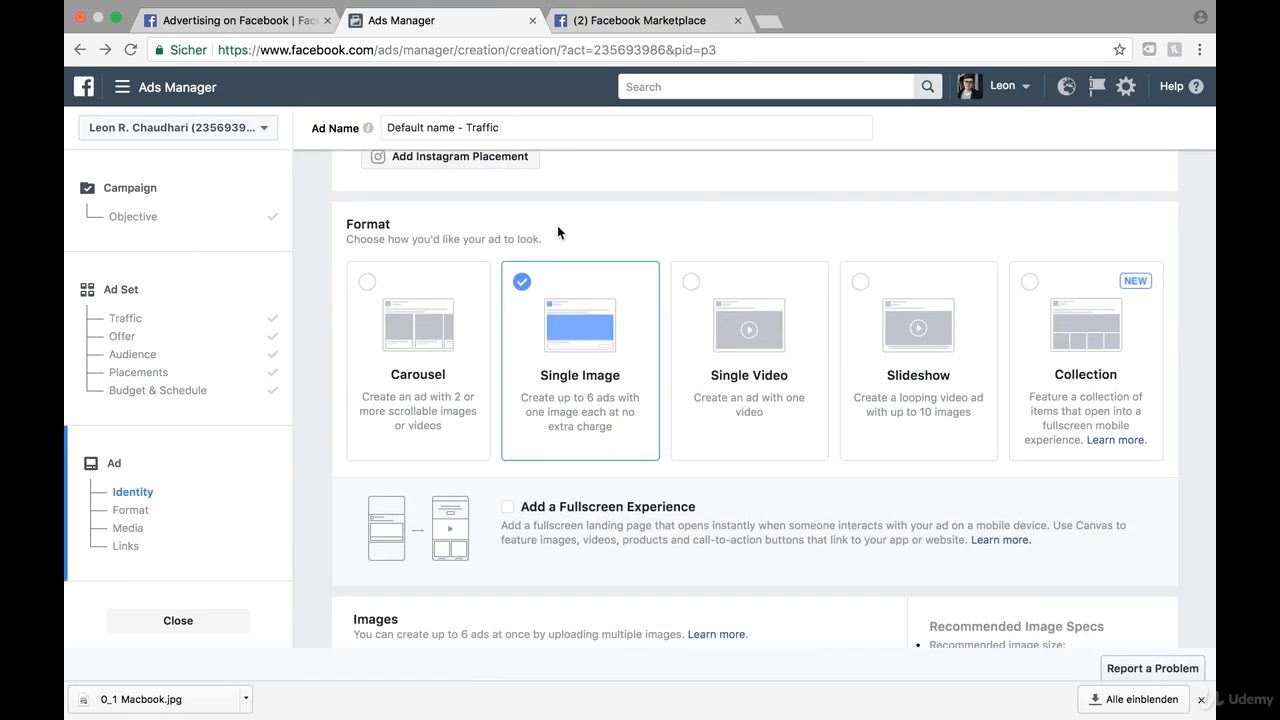
scroll(557, 225, up, 5)
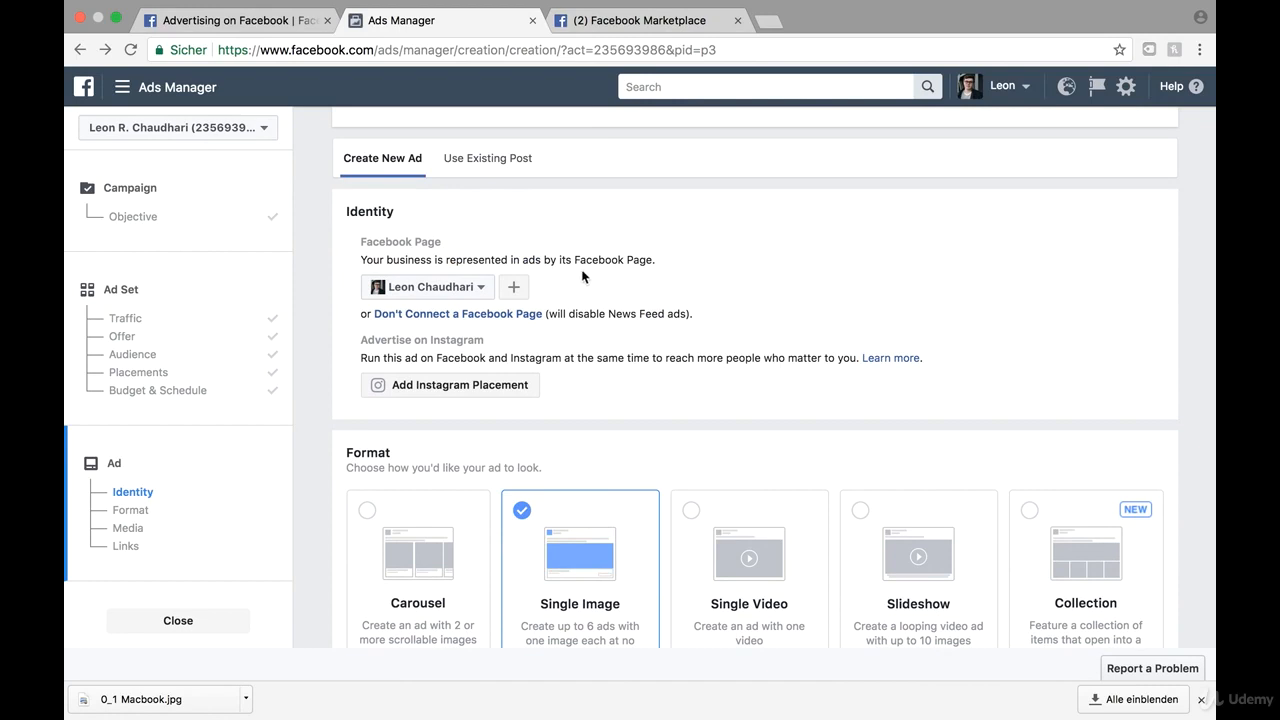
Compare the seller information on the Macbook Pro 13 Marketplace listing with the Facebook Page chosen as the ad's identity.
click(611, 15)
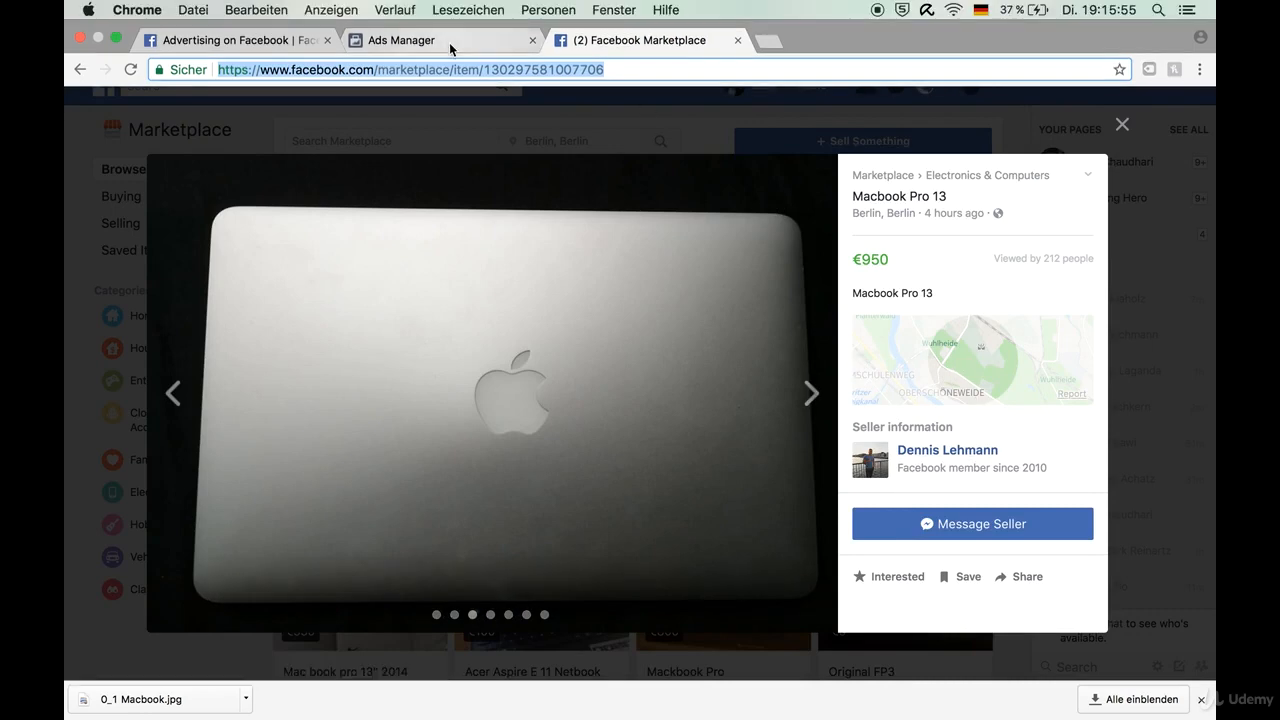
click(449, 42)
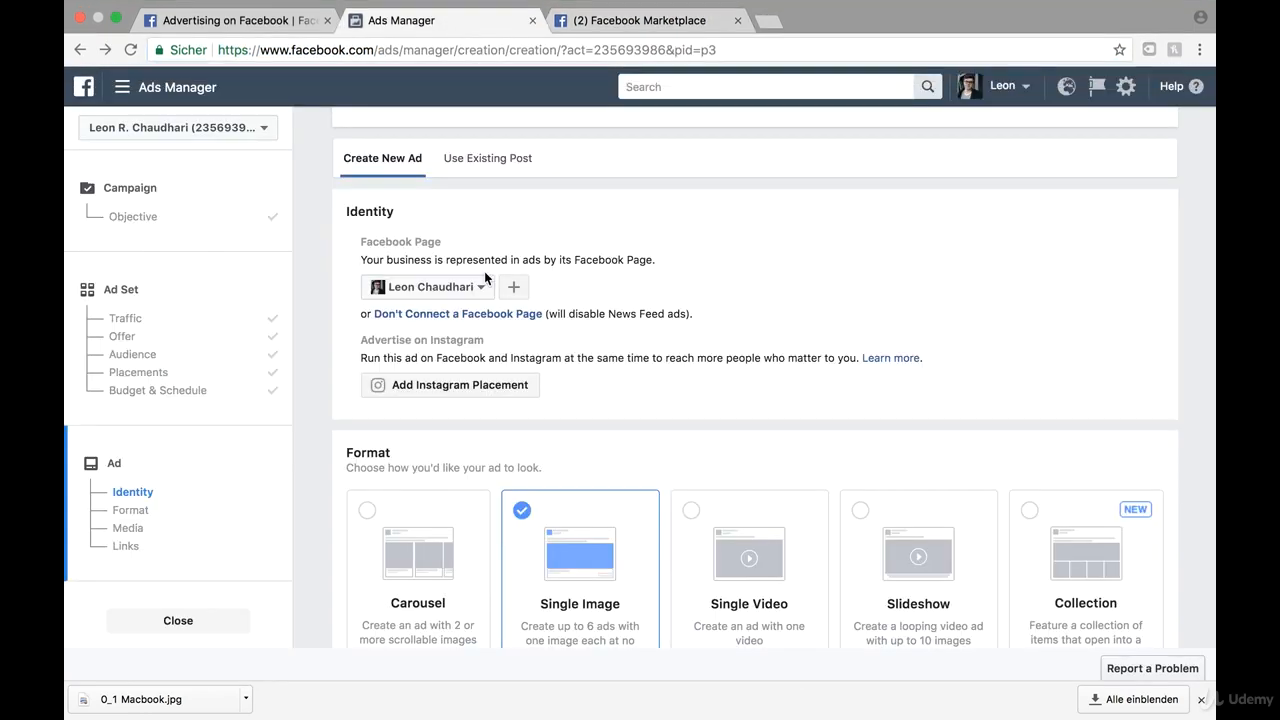
click(612, 19)
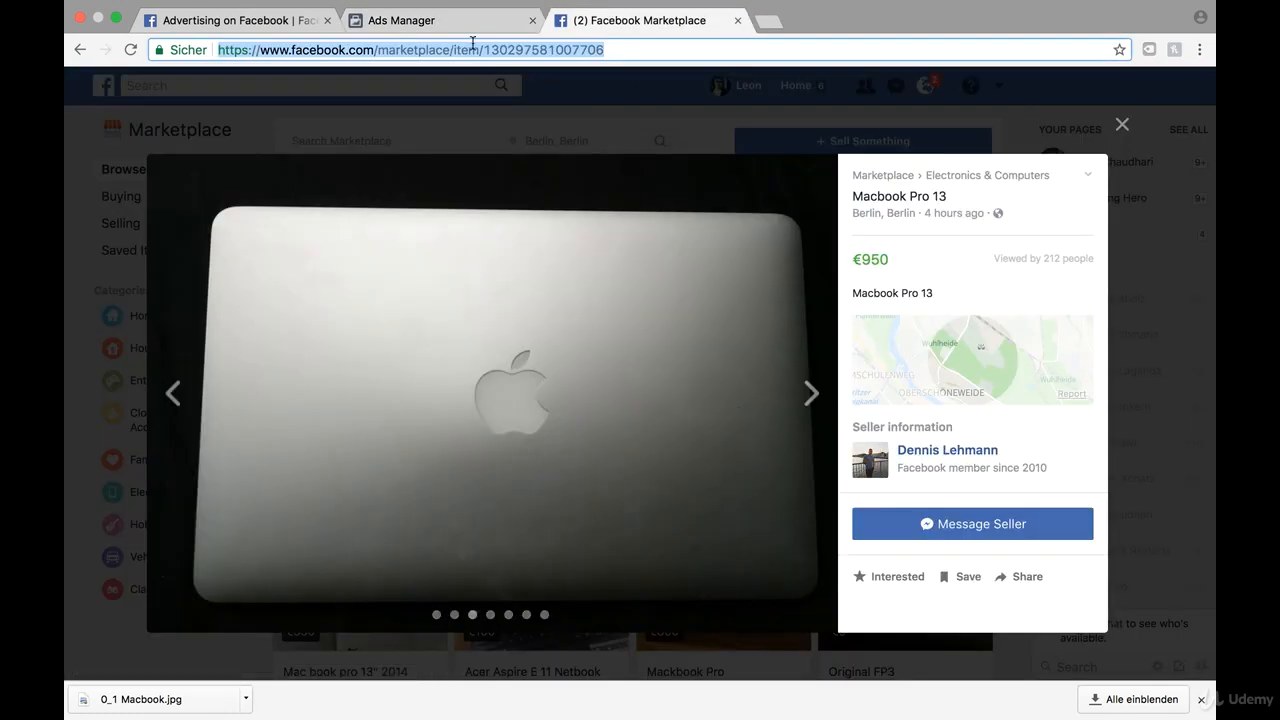
click(452, 22)
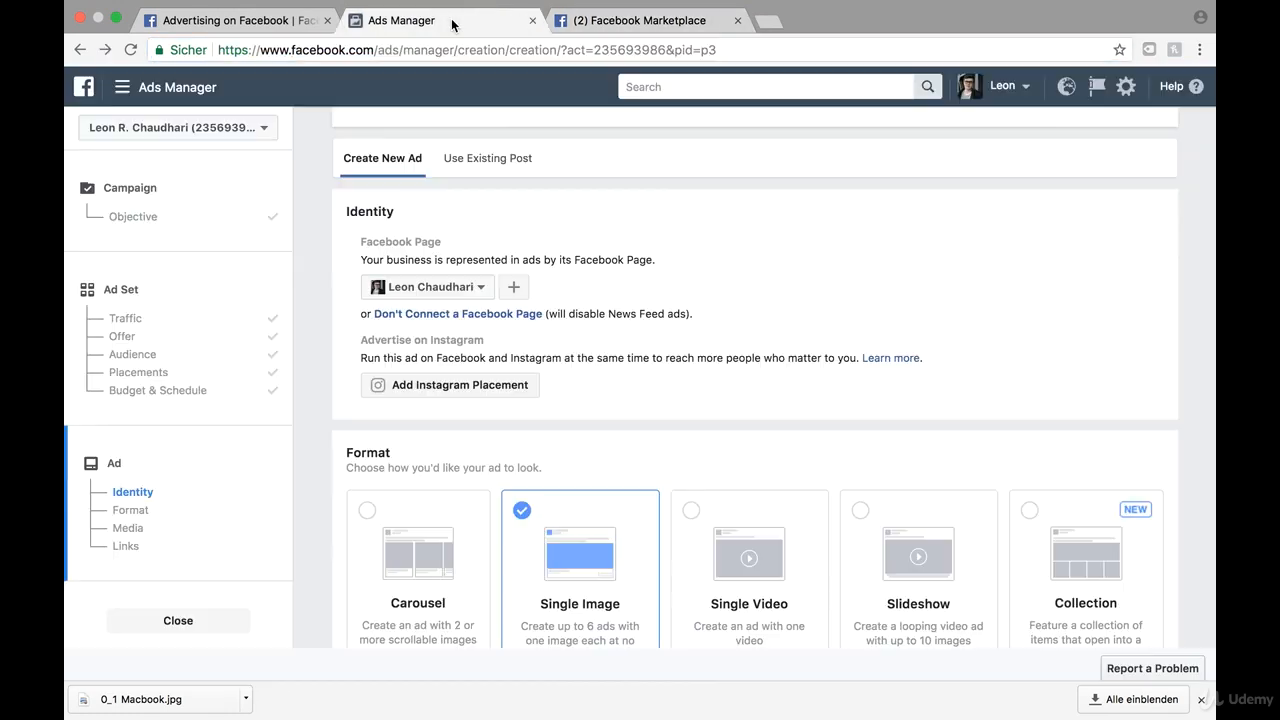
click(457, 289)
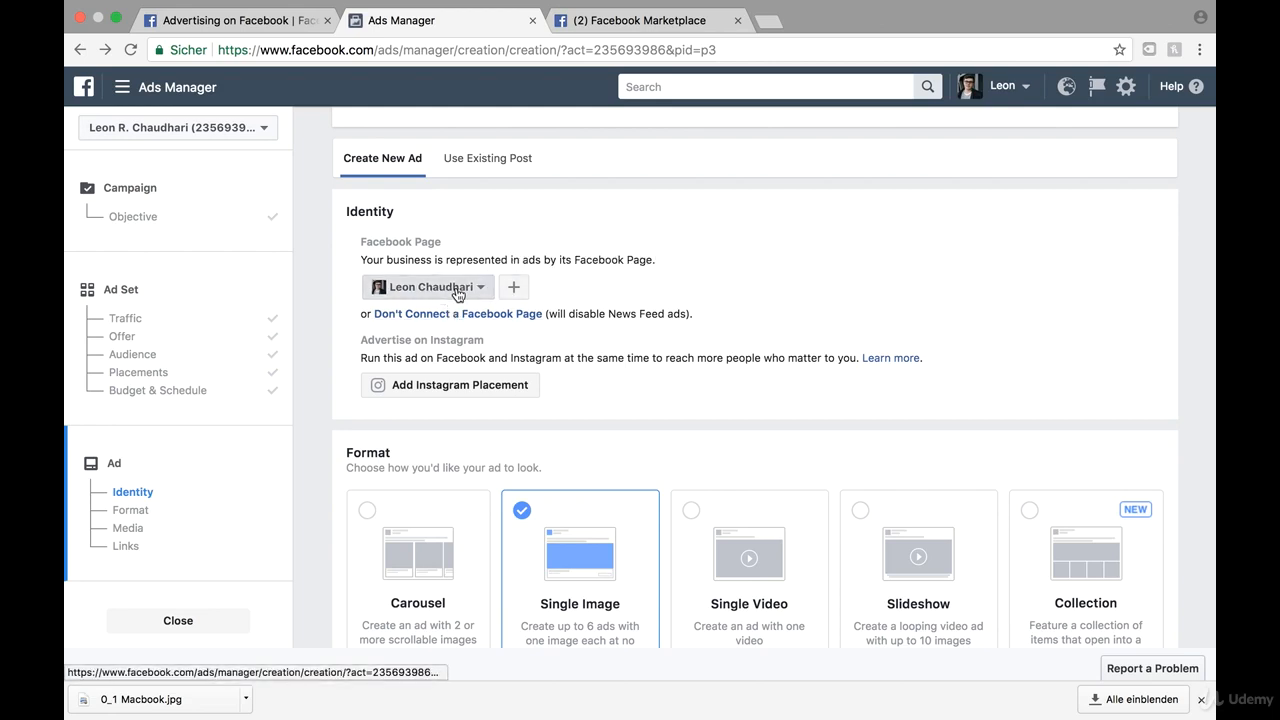
click(573, 226)
click(584, 23)
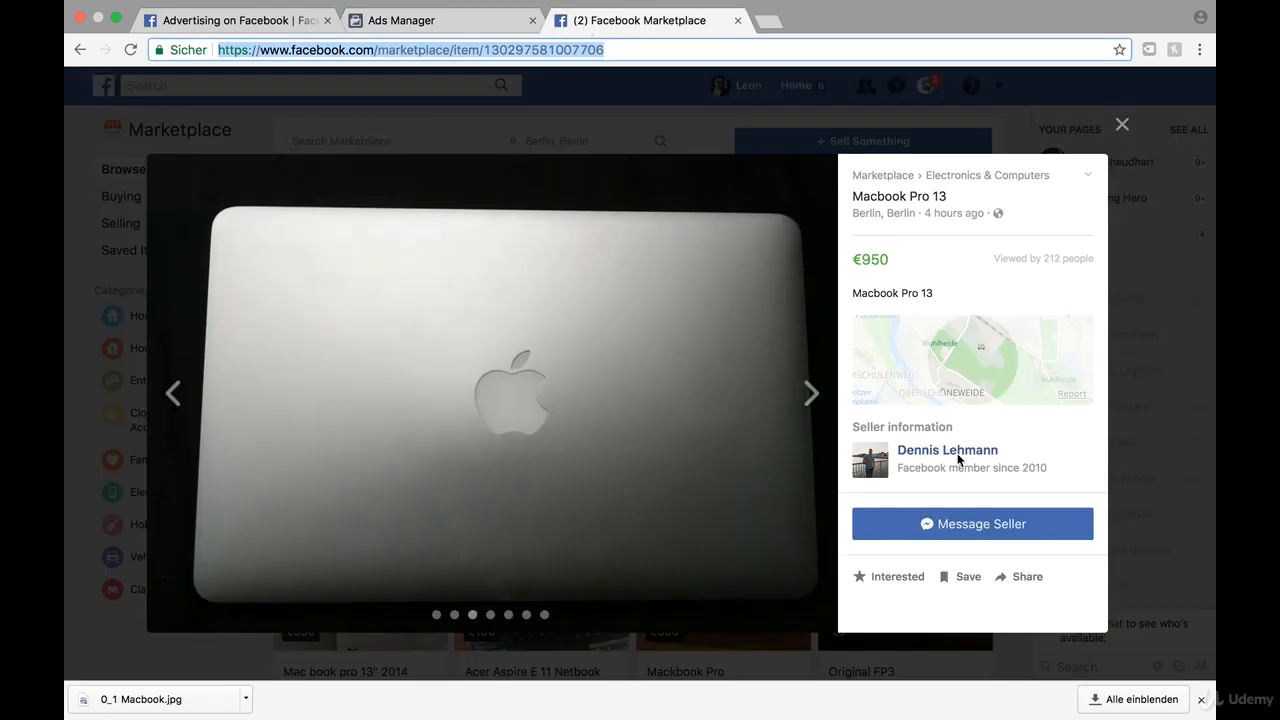
click(466, 31)
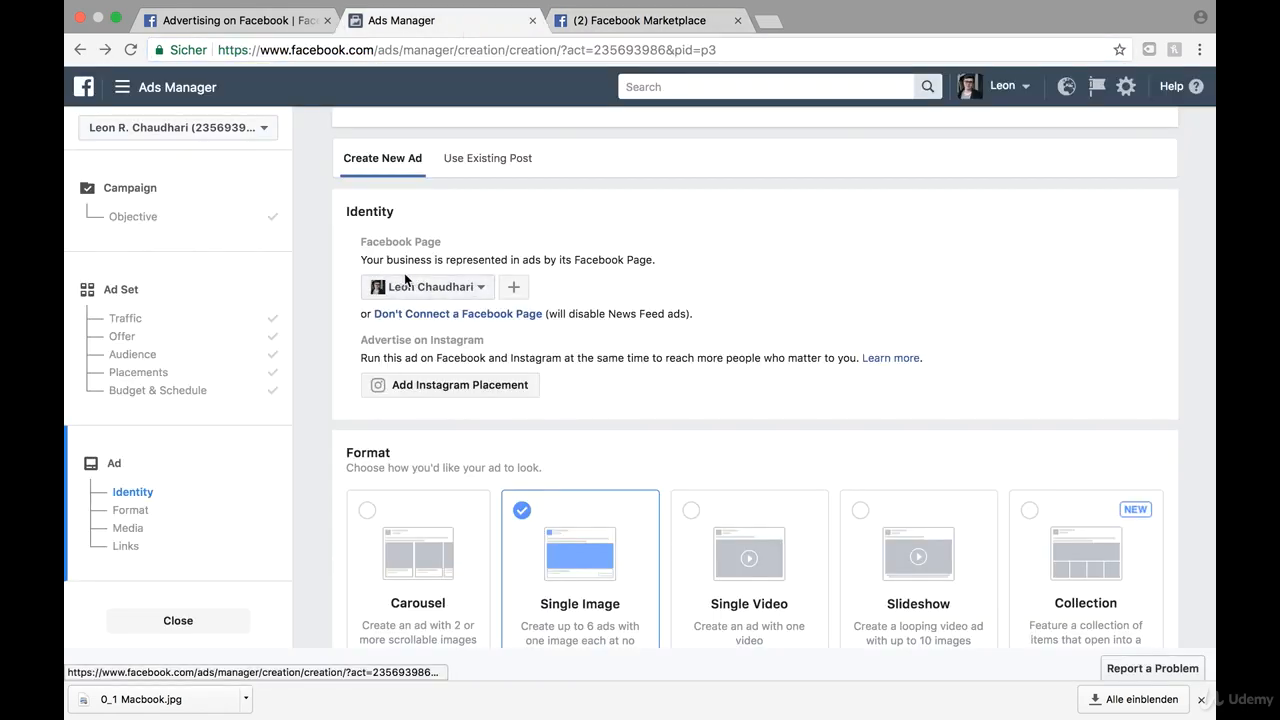
Review the available ad formats and browse the photos of the Macbook Pro 13 Marketplace listing.
scroll(550, 314, down, 3)
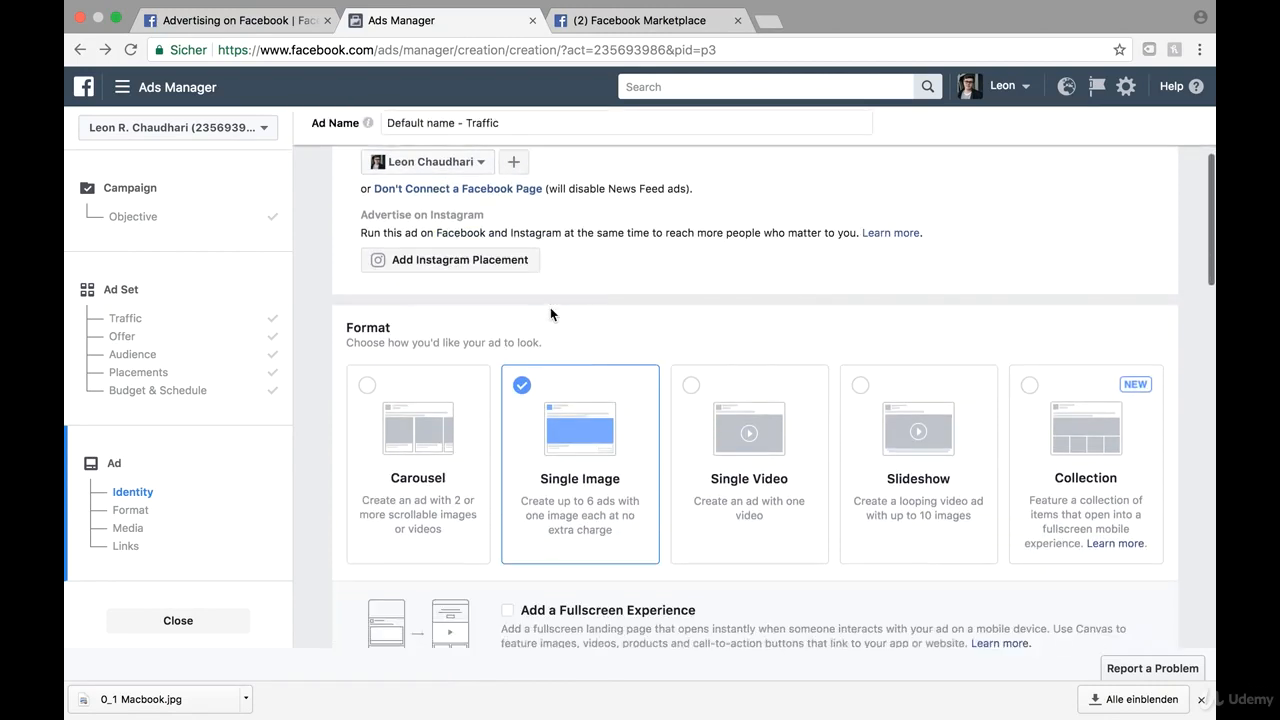
scroll(550, 310, down, 3)
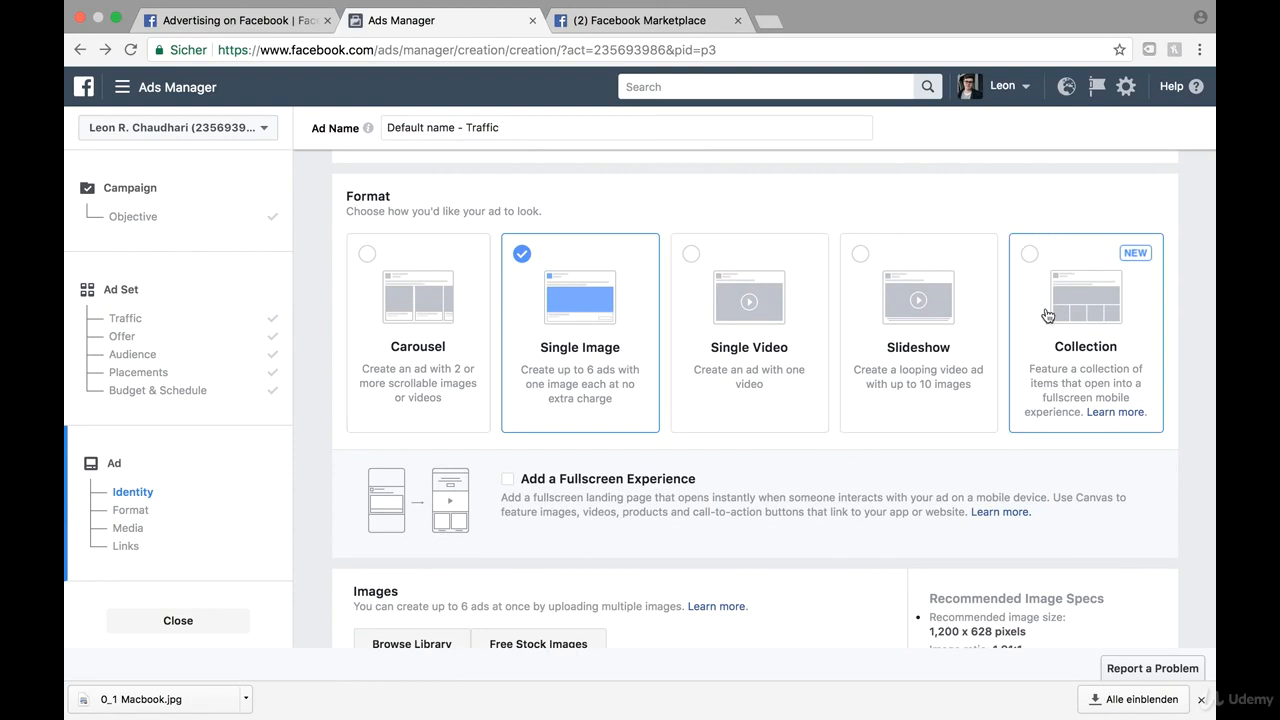
click(604, 20)
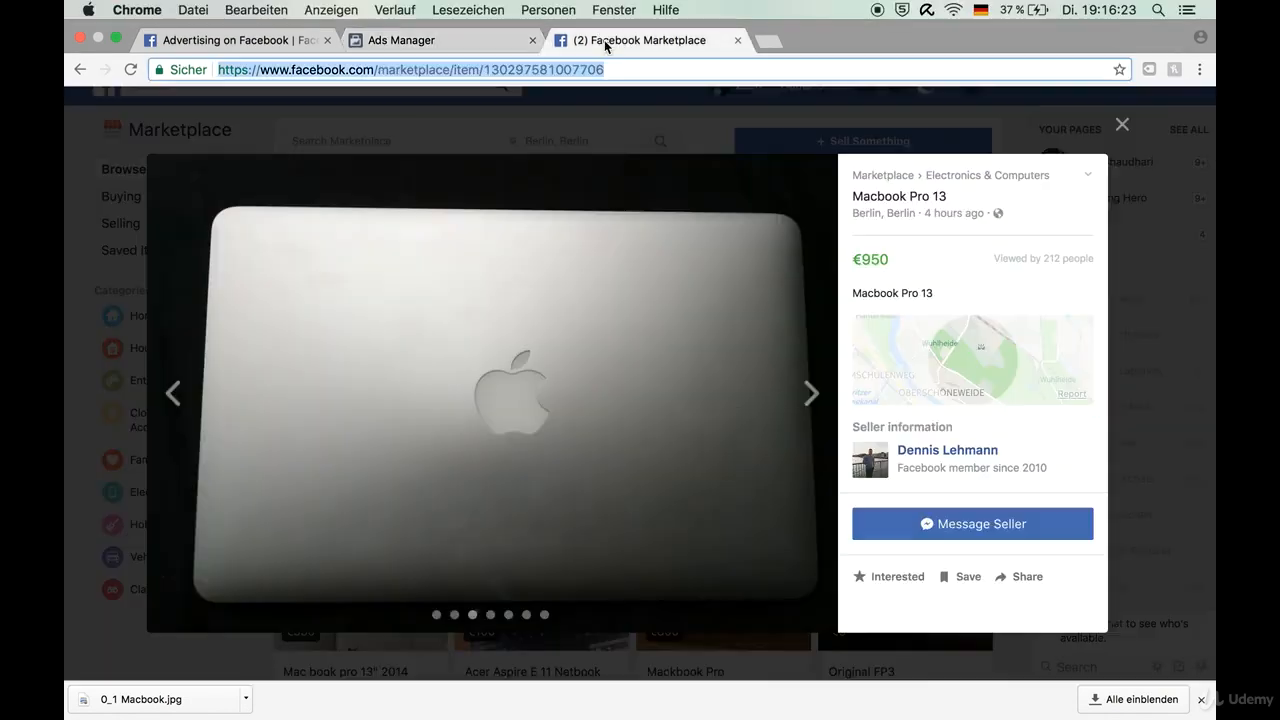
click(809, 396)
click(809, 397)
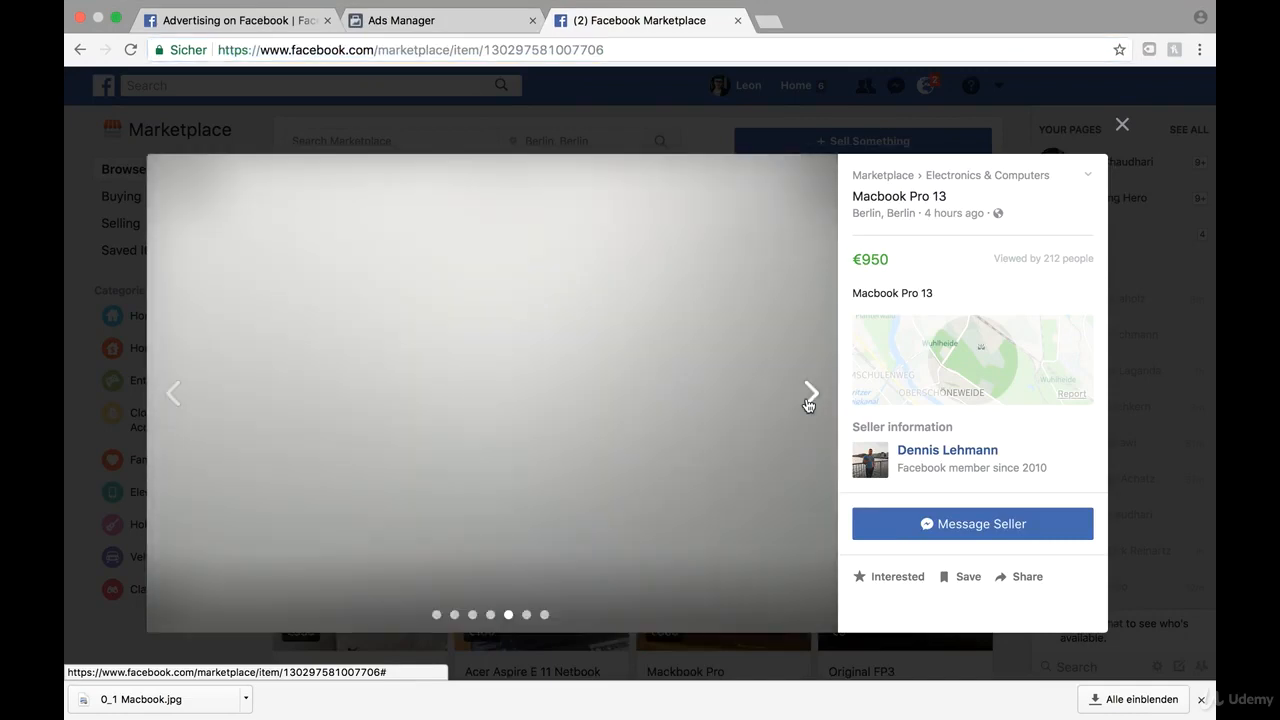
click(809, 398)
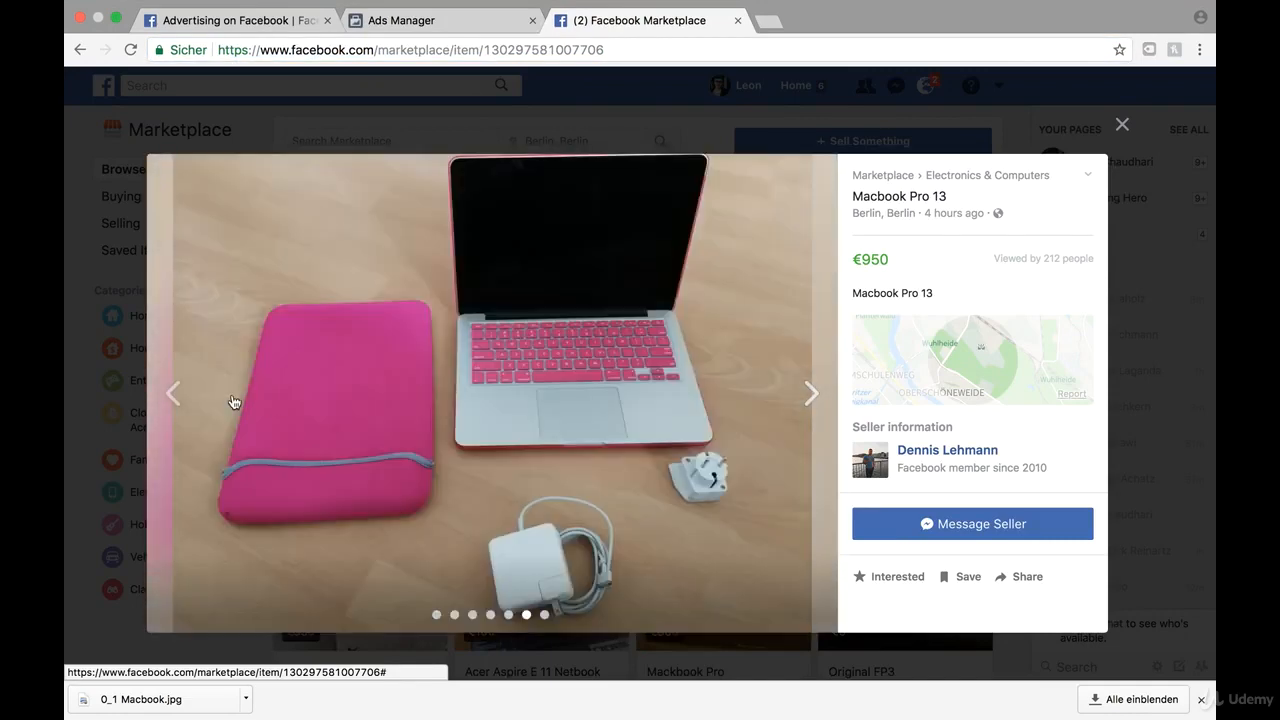
click(405, 40)
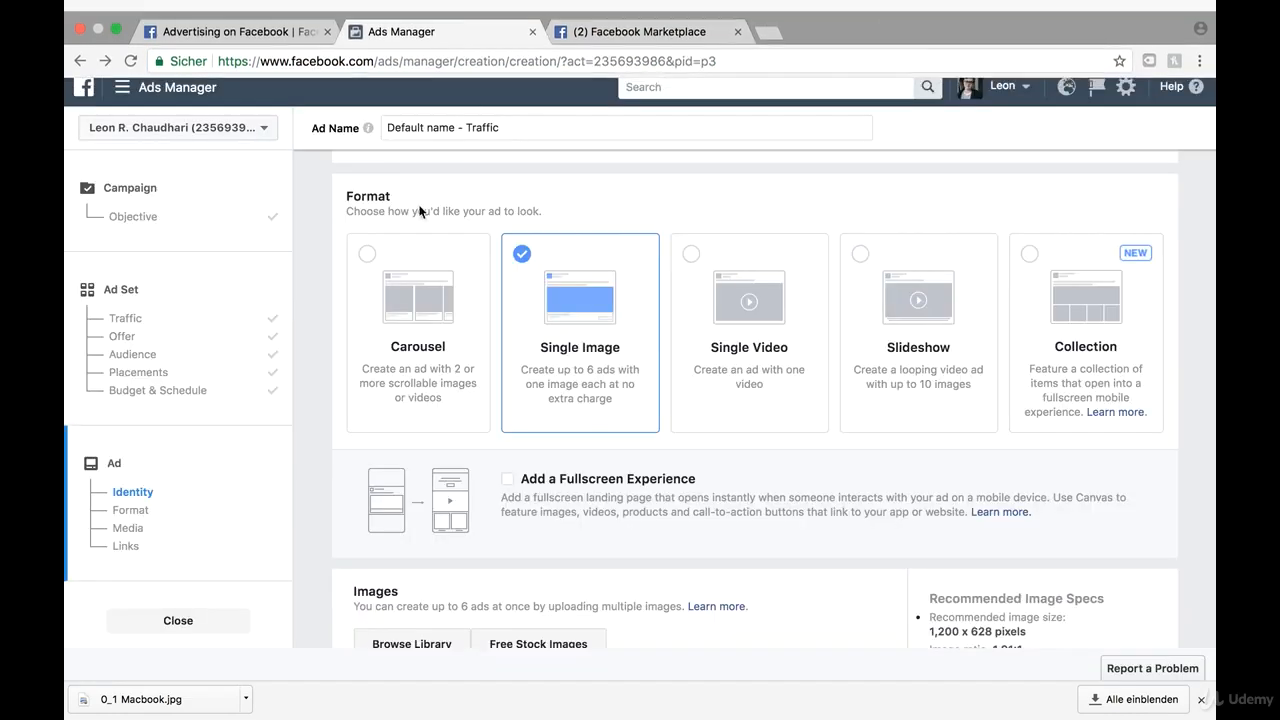
Find 0_1 Macbook.jpg by searching the computer for "mac" and upload it as the ad's image.
scroll(601, 299, down, 4)
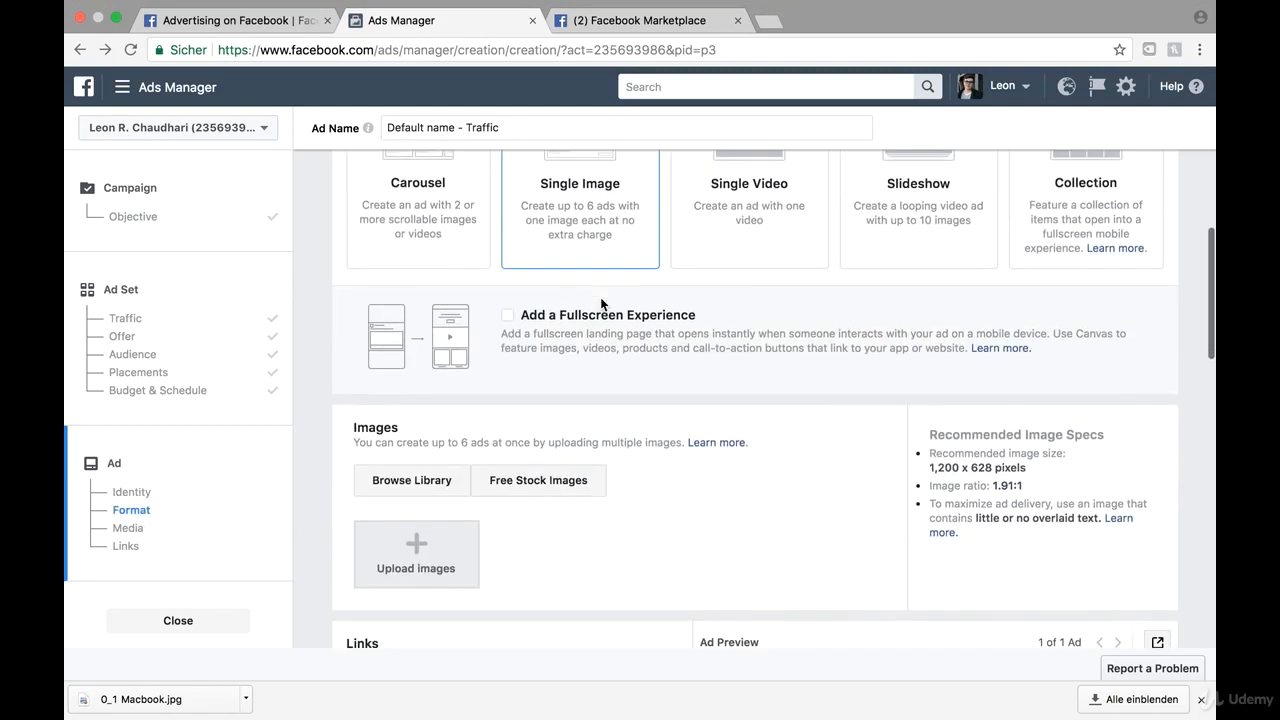
scroll(601, 299, down, 2)
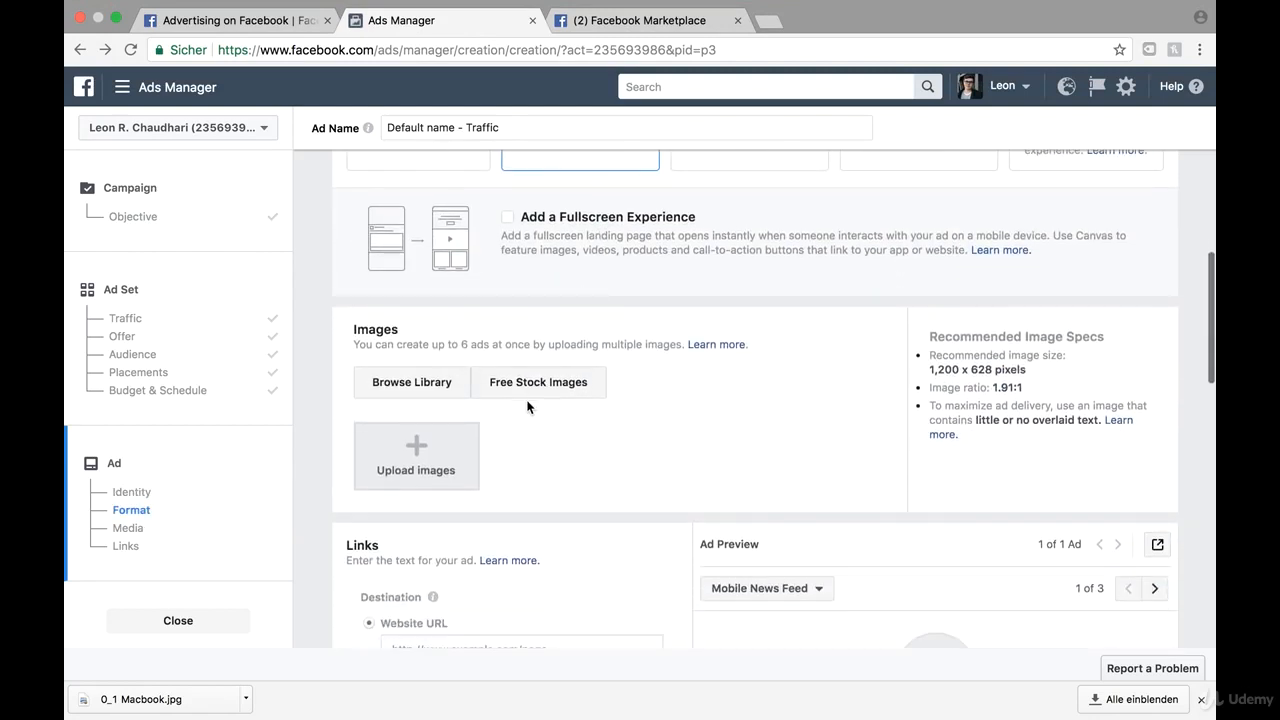
click(444, 452)
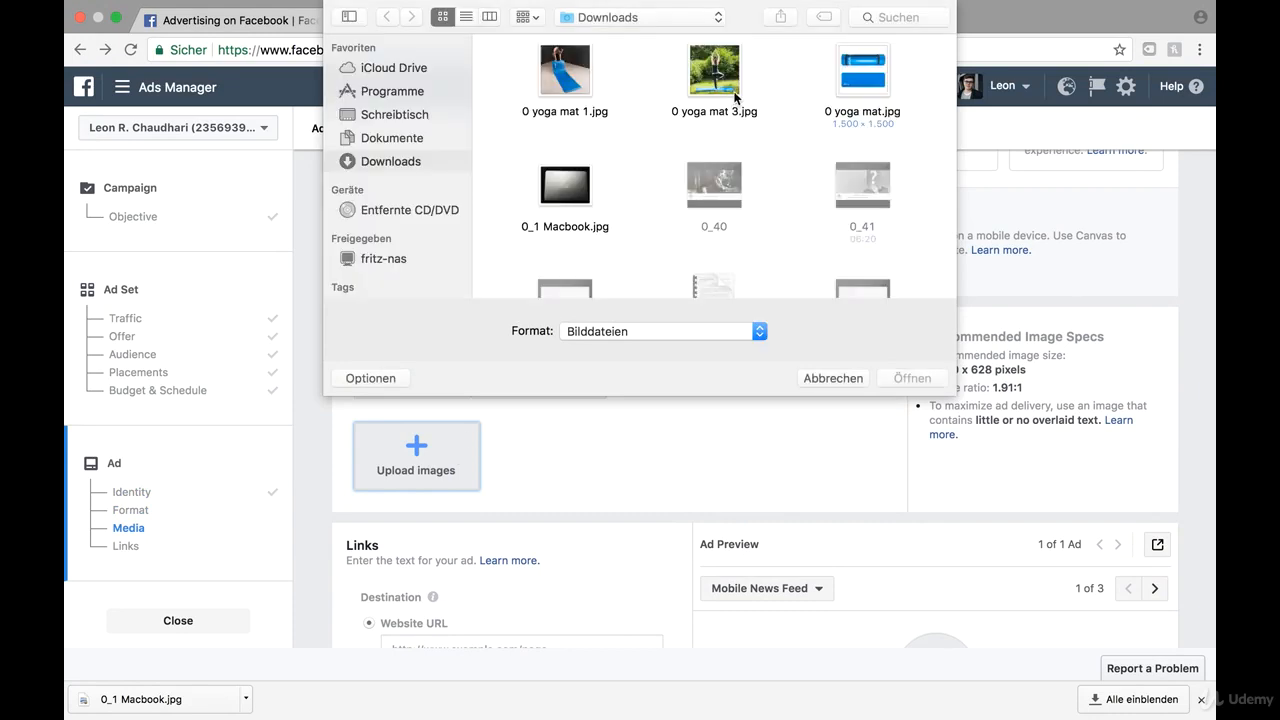
scroll(698, 87, up, 2)
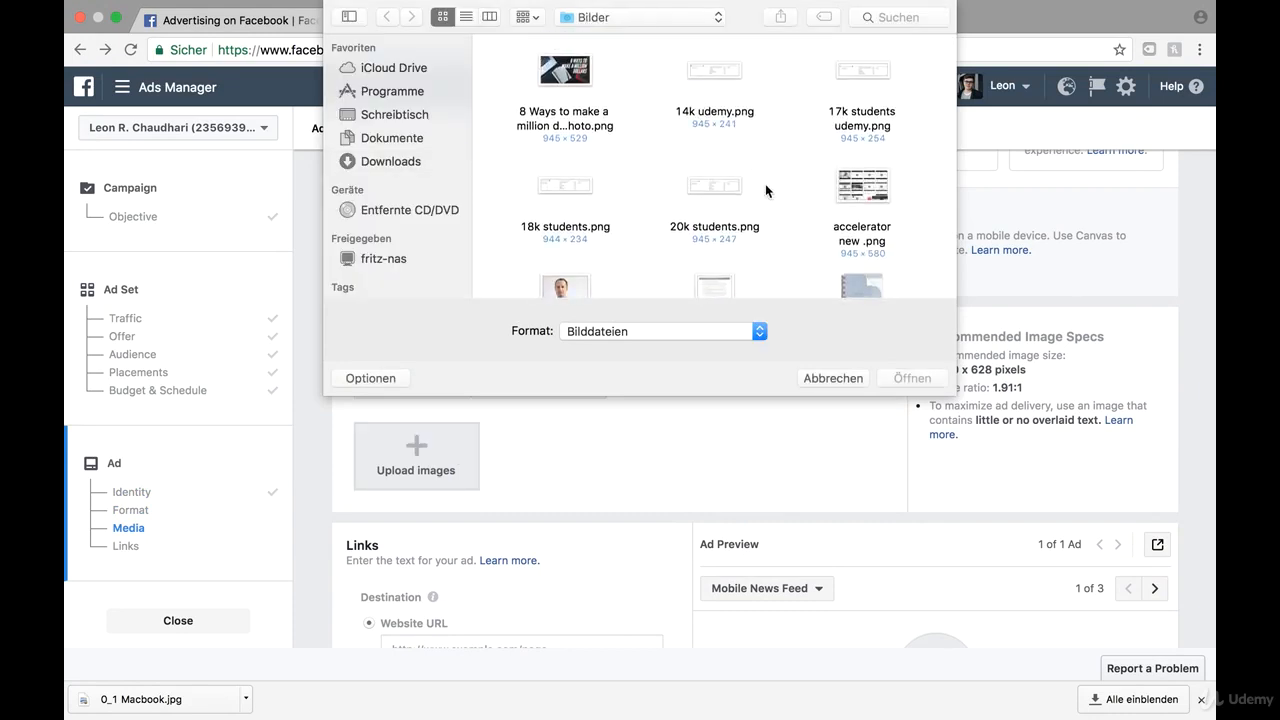
scroll(765, 190, down, 5)
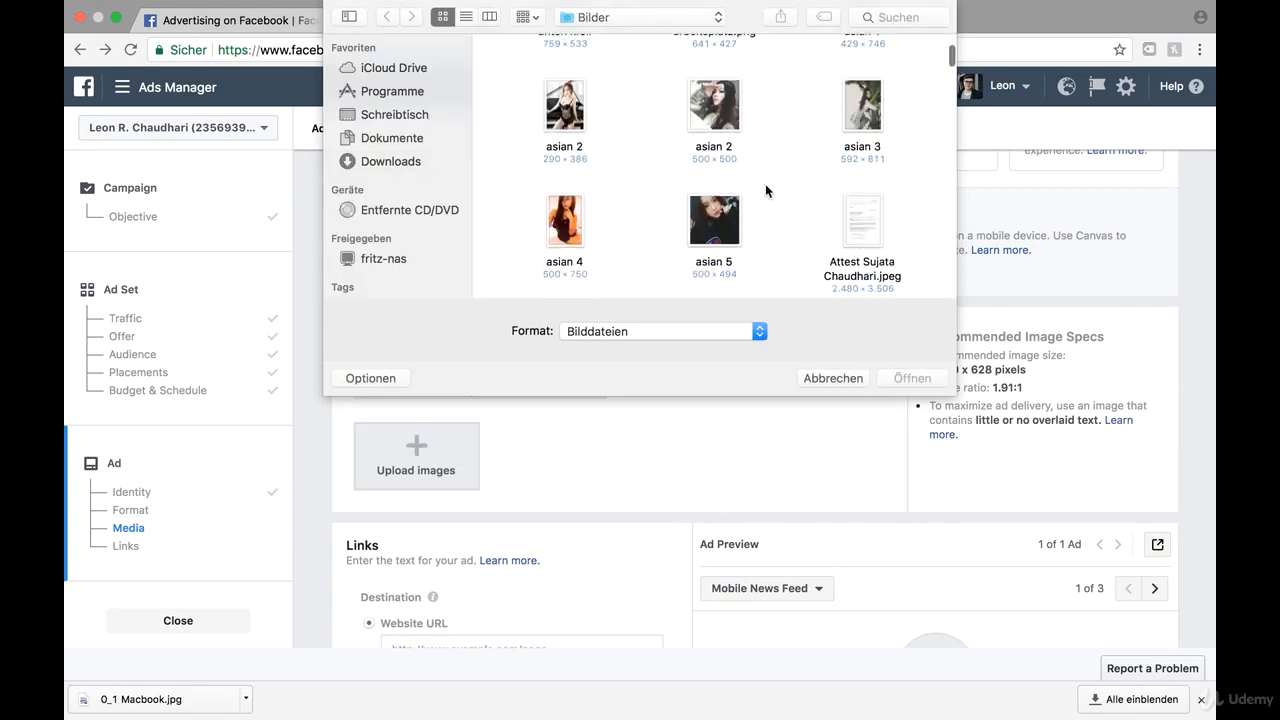
scroll(765, 184, up, 10)
click(874, 21)
text(mac)
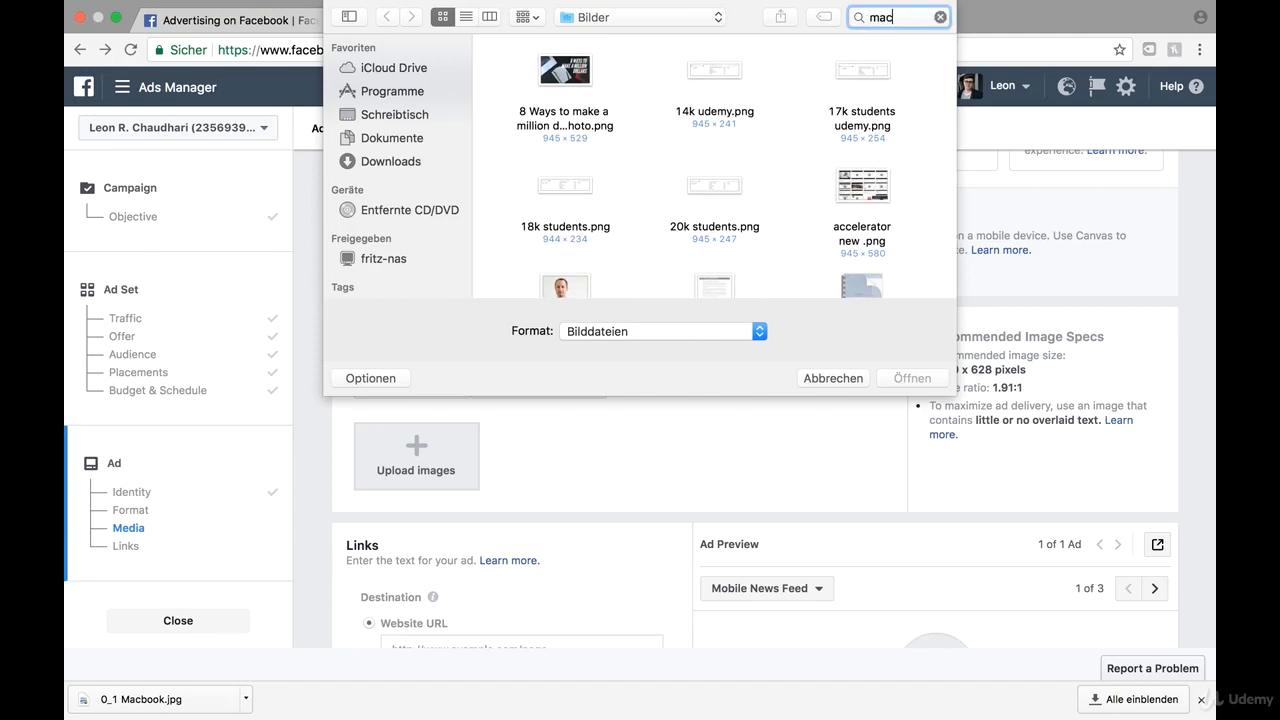
click(526, 119)
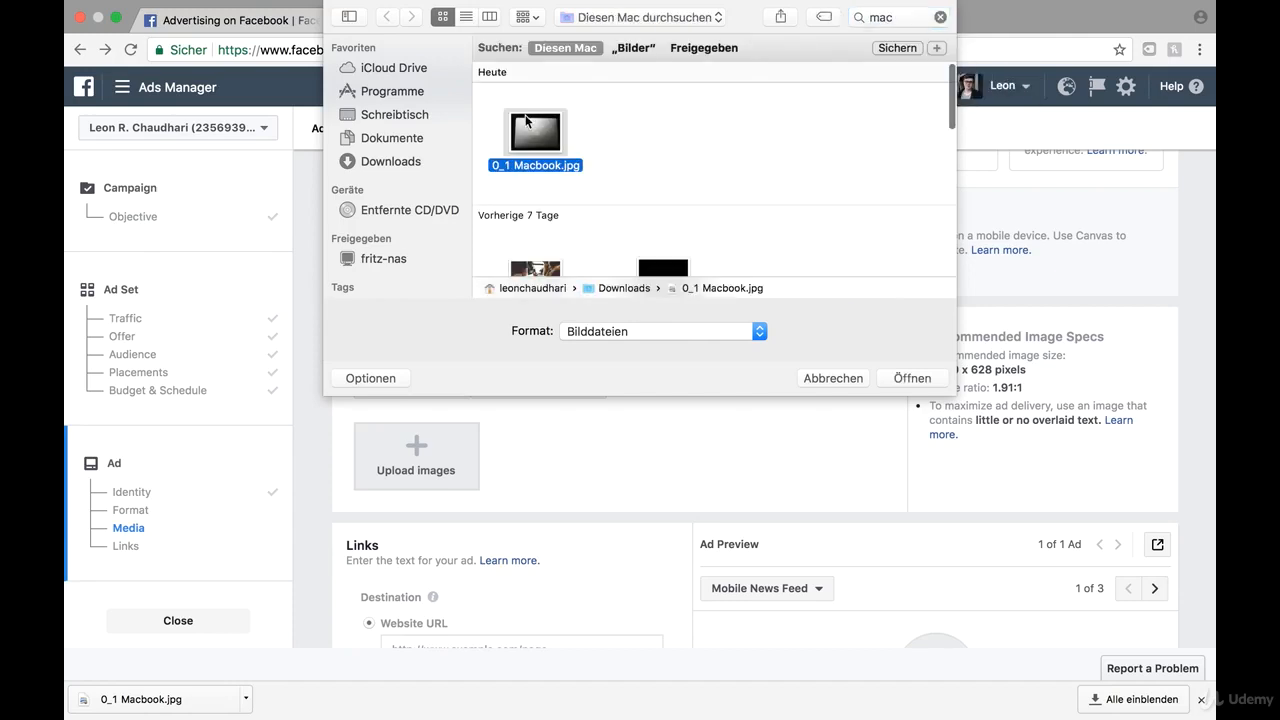
click(914, 378)
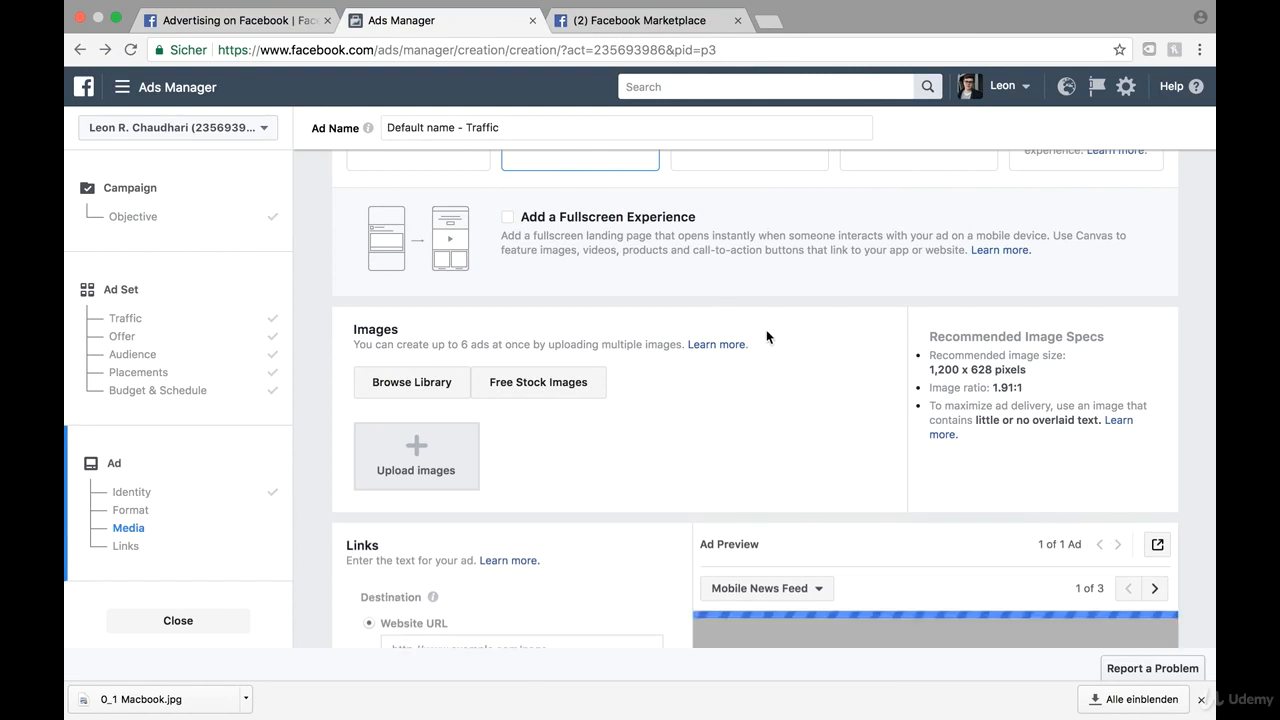
Open the €950 Macbook Pro 13 listing in Facebook Marketplace and copy its web address for the ad's destination.
scroll(766, 329, down, 1)
scroll(766, 336, down, 5)
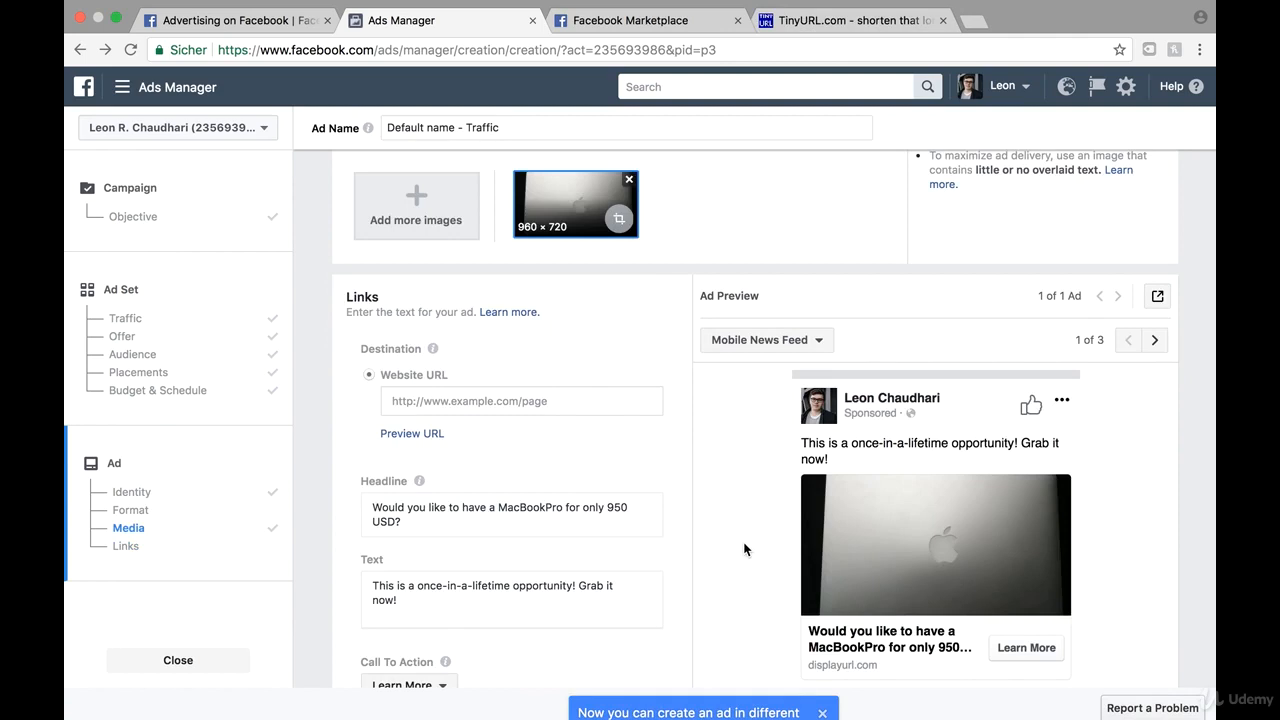
click(483, 395)
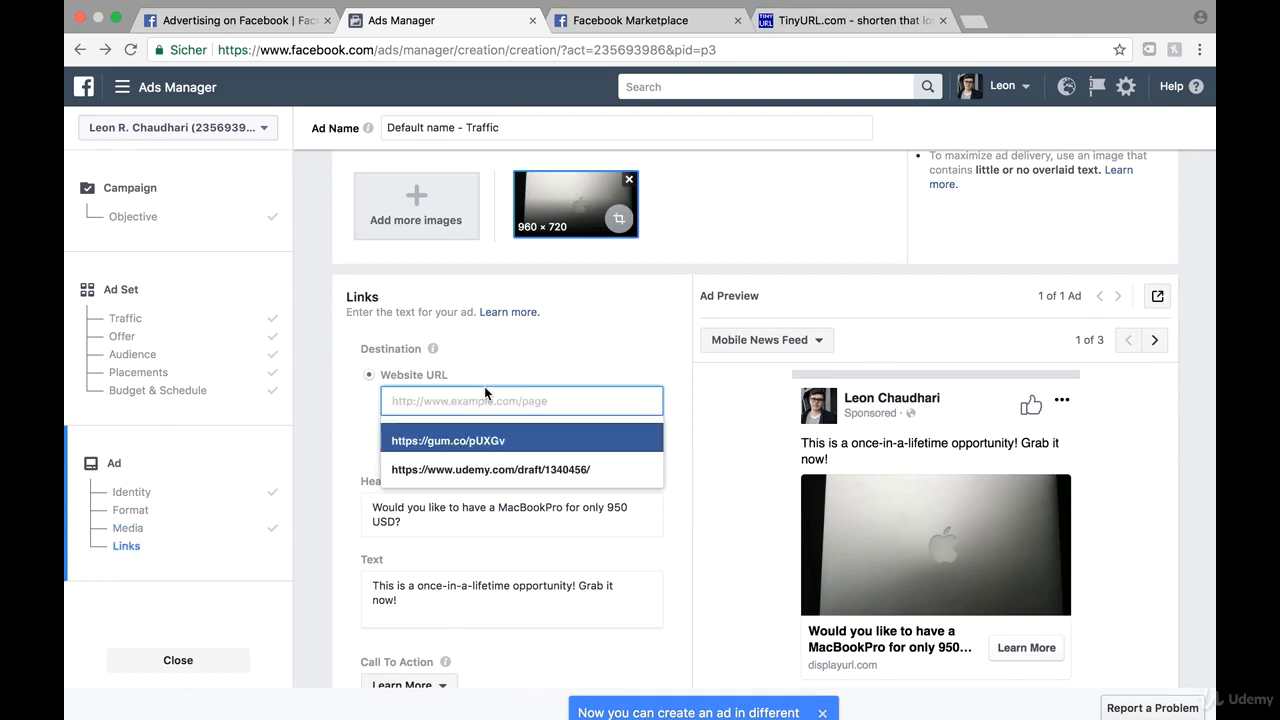
click(645, 30)
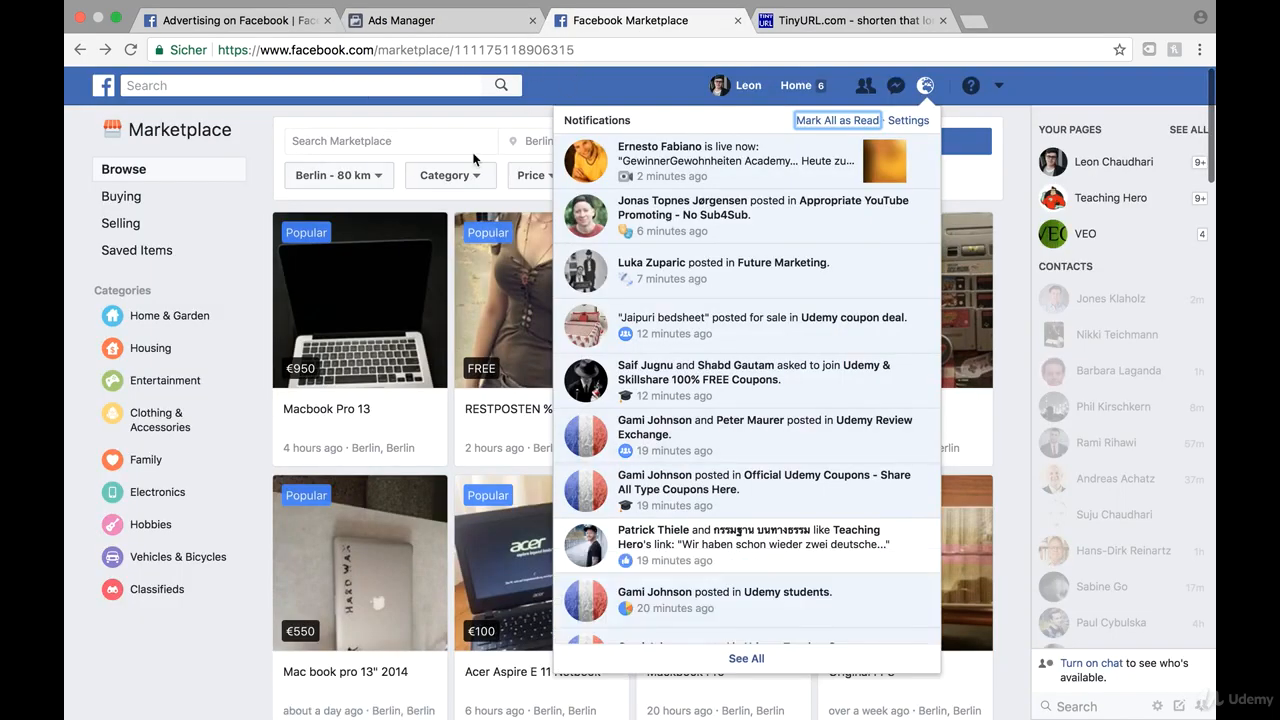
click(505, 116)
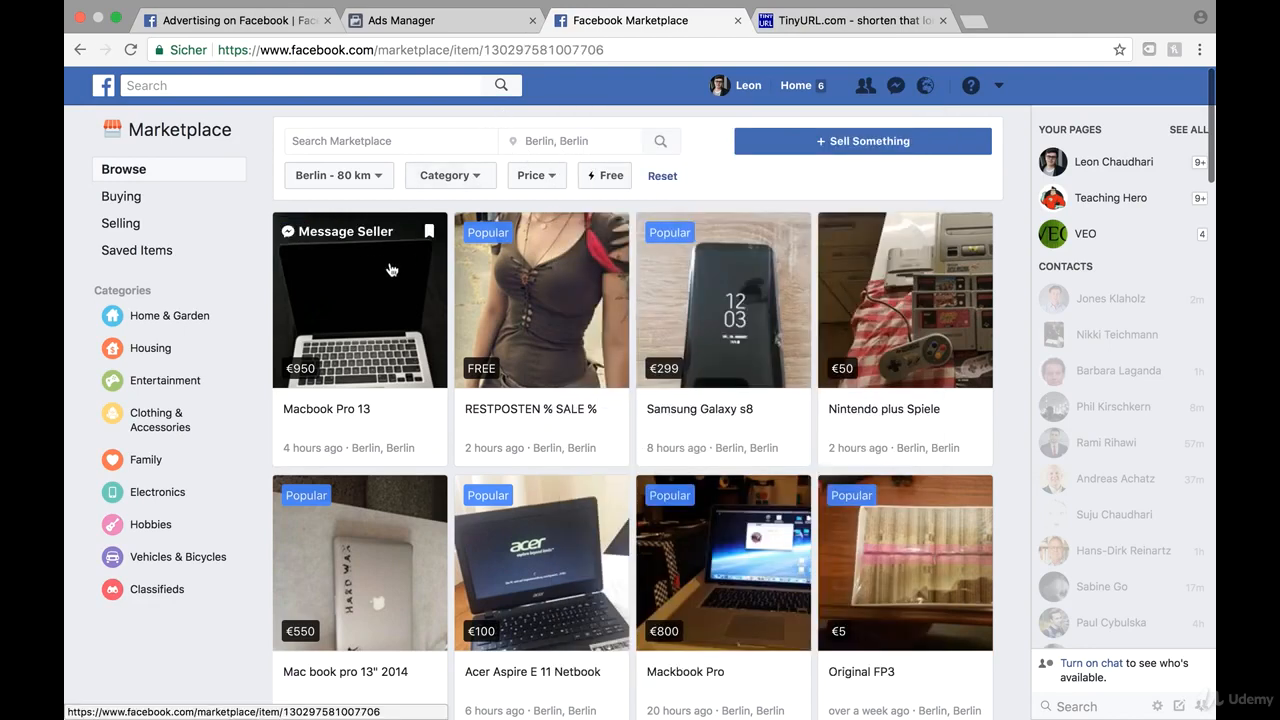
click(393, 265)
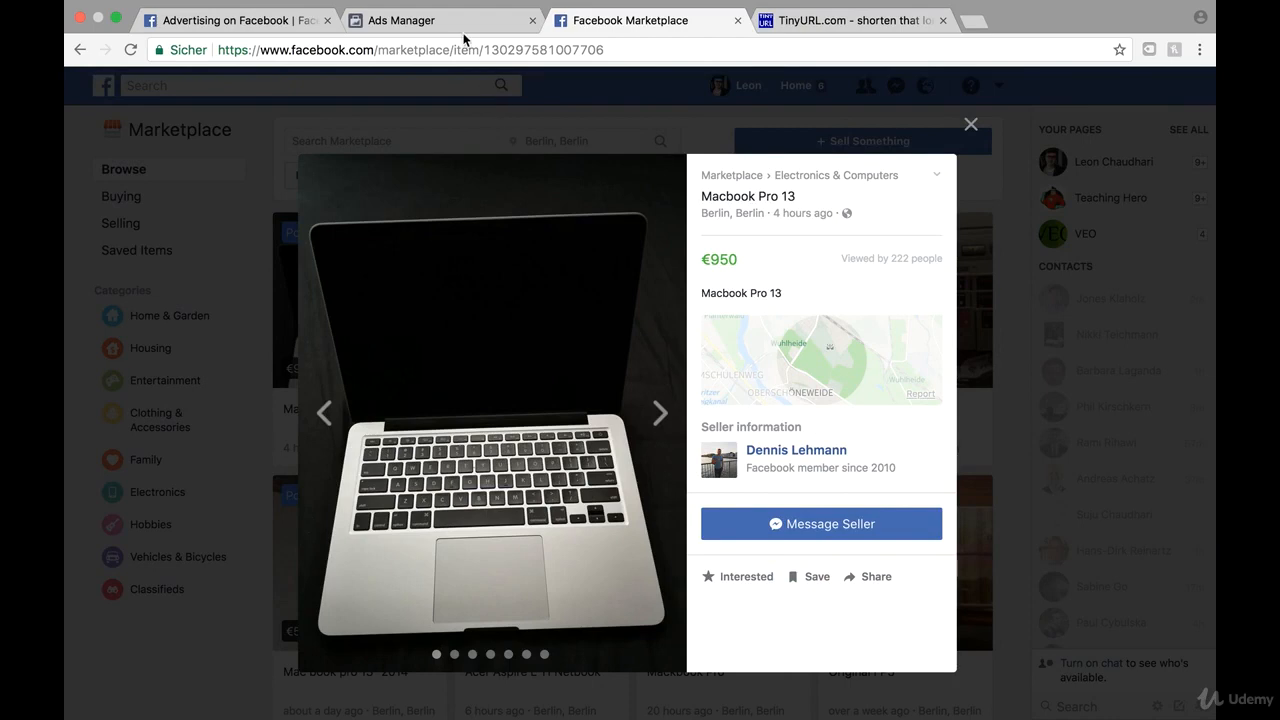
click(441, 50)
key(super+c)
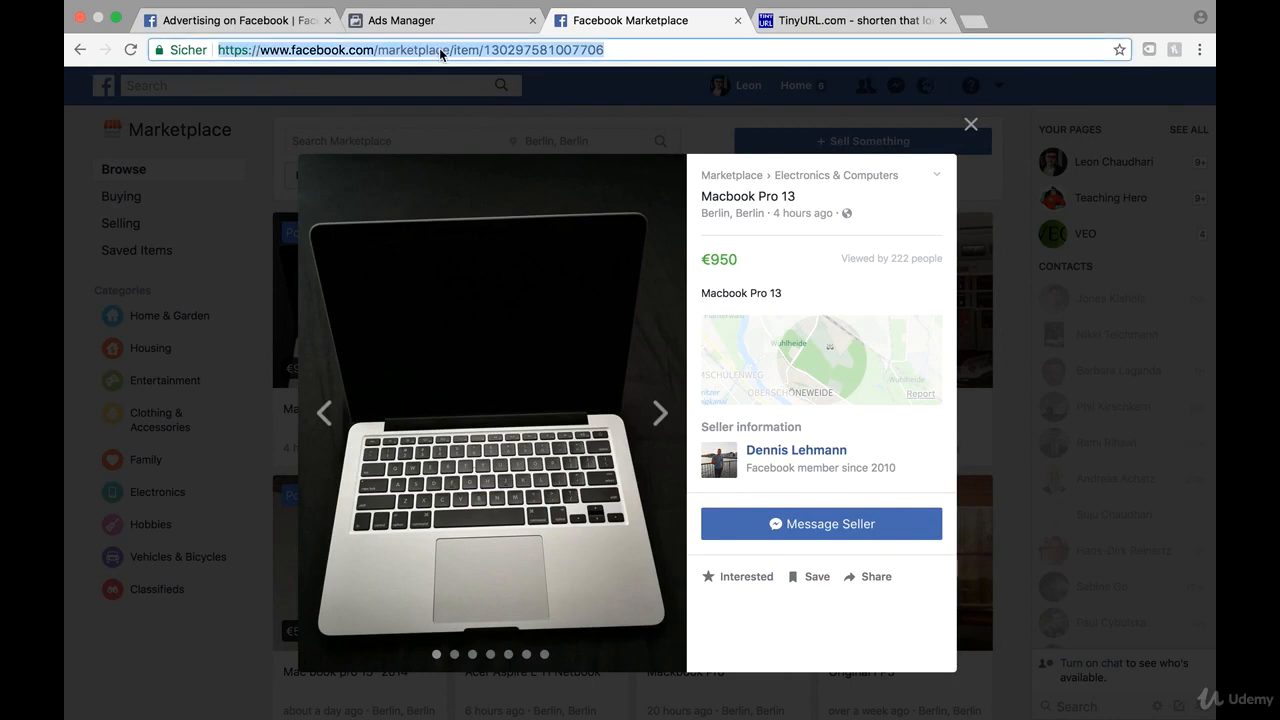
Try to use the copied Marketplace listing address as the ad's destination Website URL.
click(430, 20)
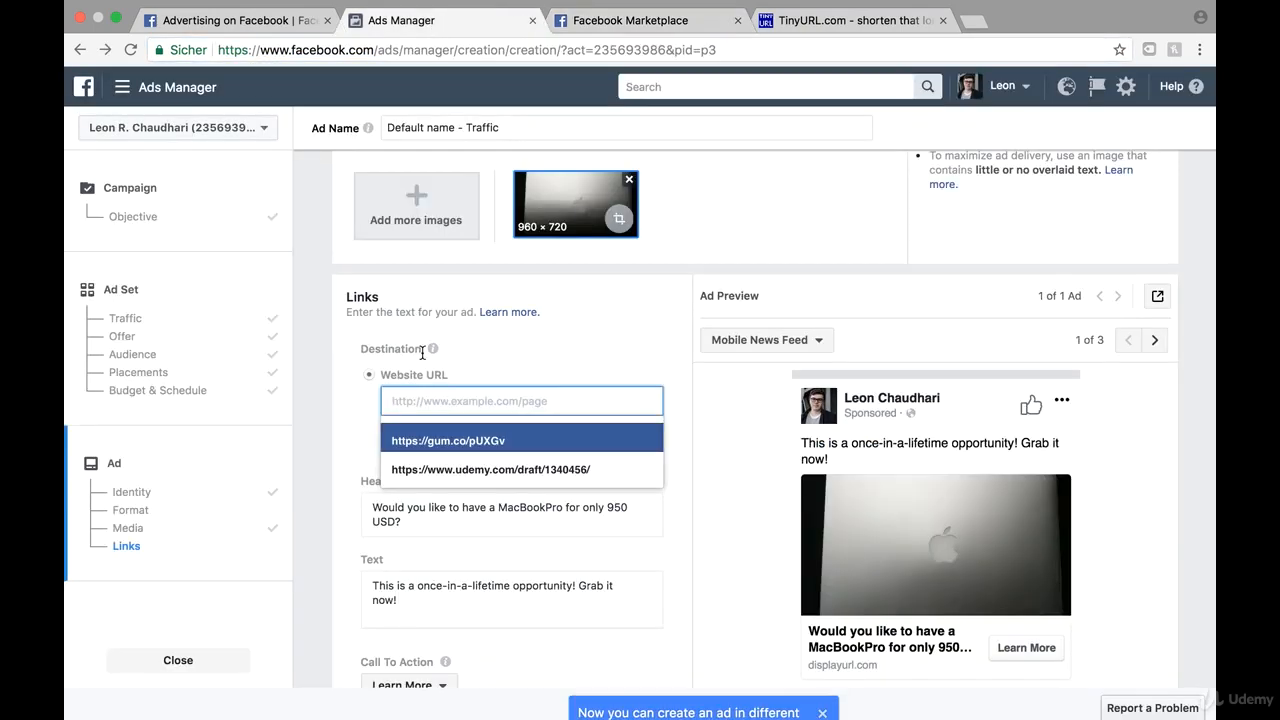
key(super+v)
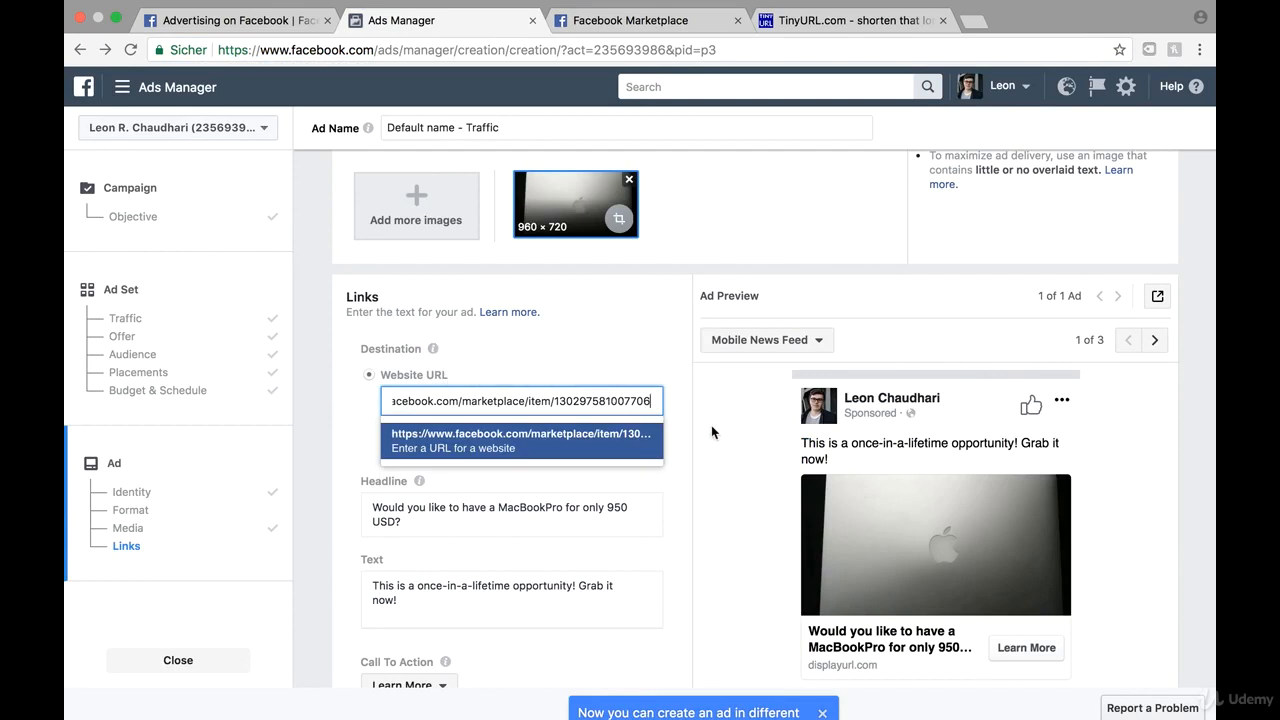
click(728, 395)
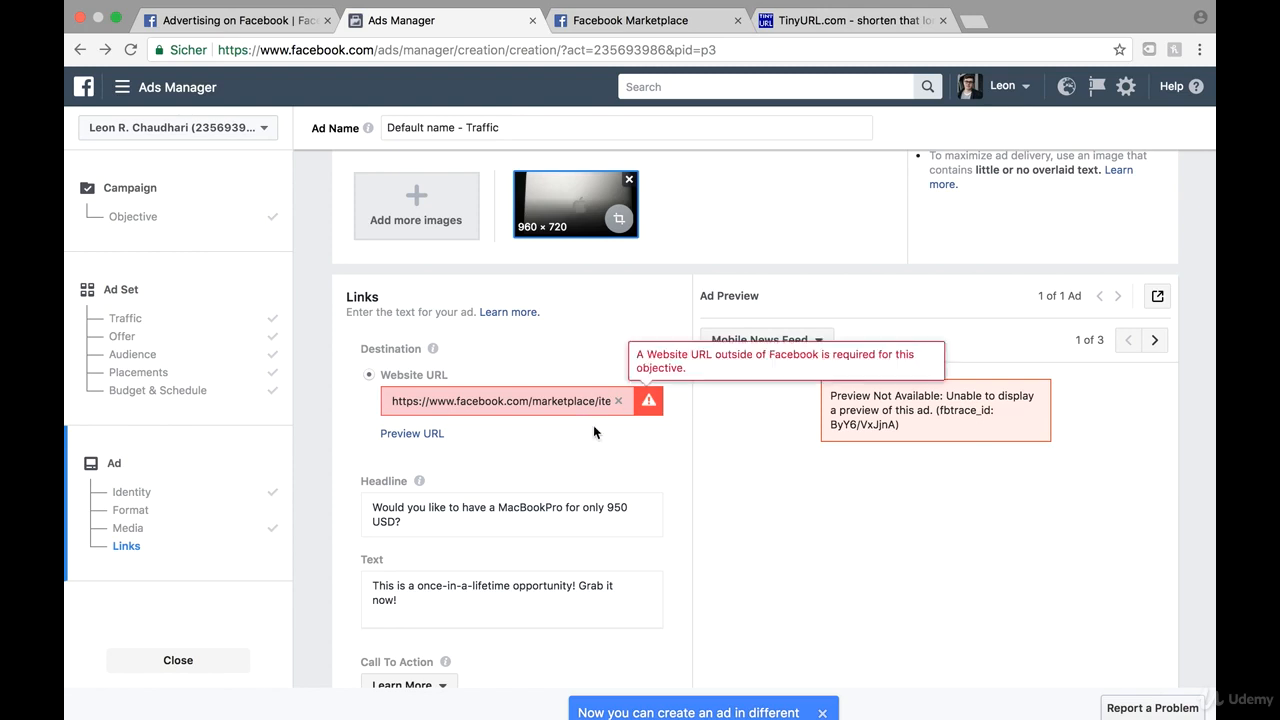
Clear the rejected Marketplace address from the ad's Website URL.
triple_click(533, 397)
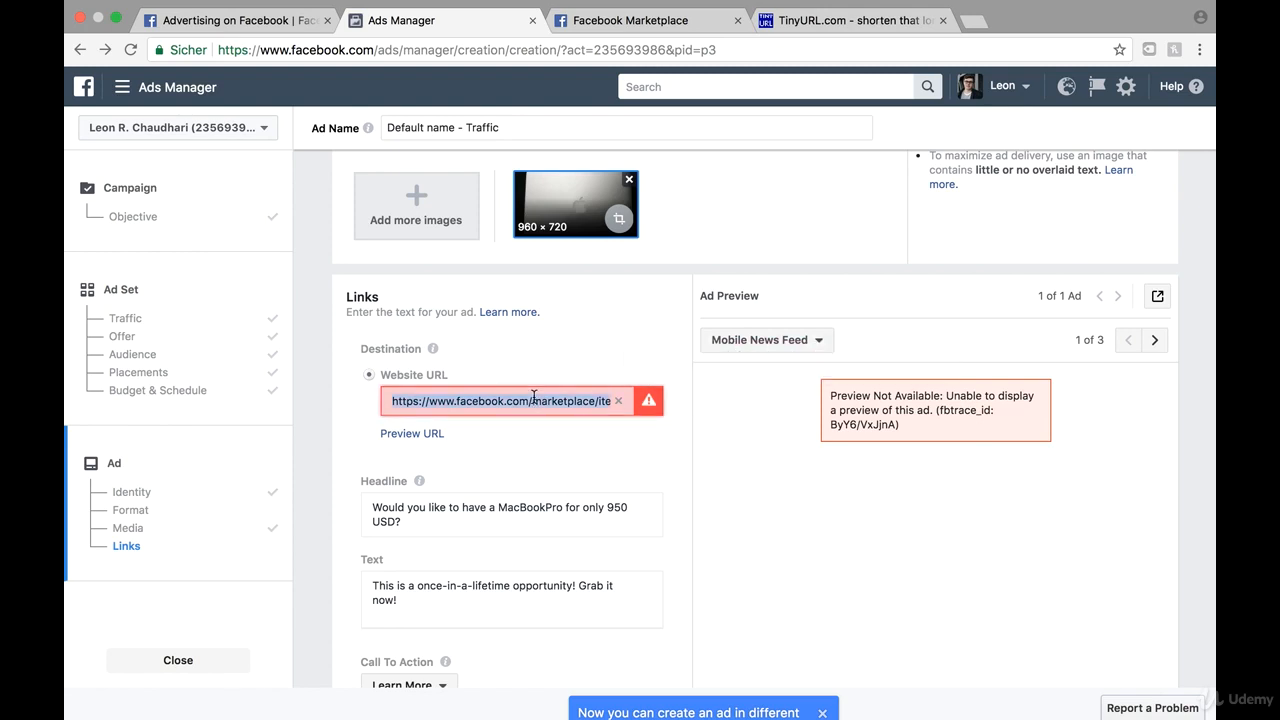
key(BackSpace)
click(584, 356)
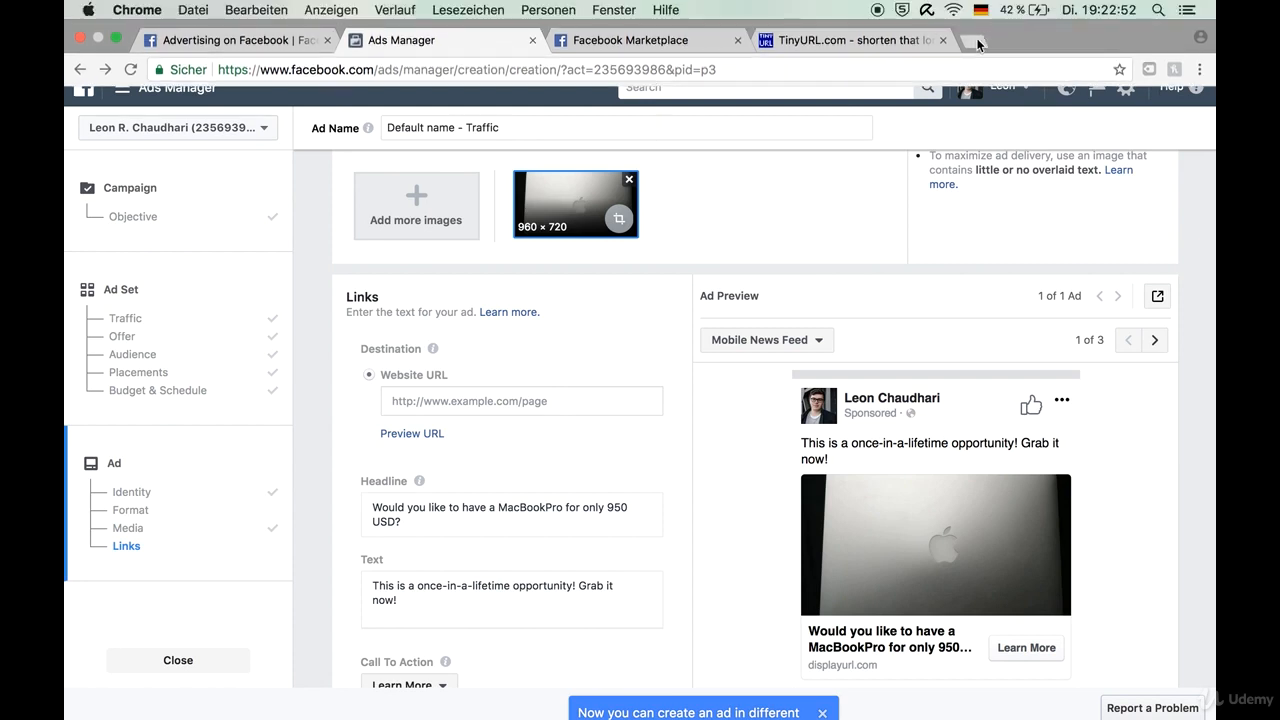
Open weebly.com in a new browser tab and switch the dashboard's language from German to English.
click(972, 44)
text(weebly.com)
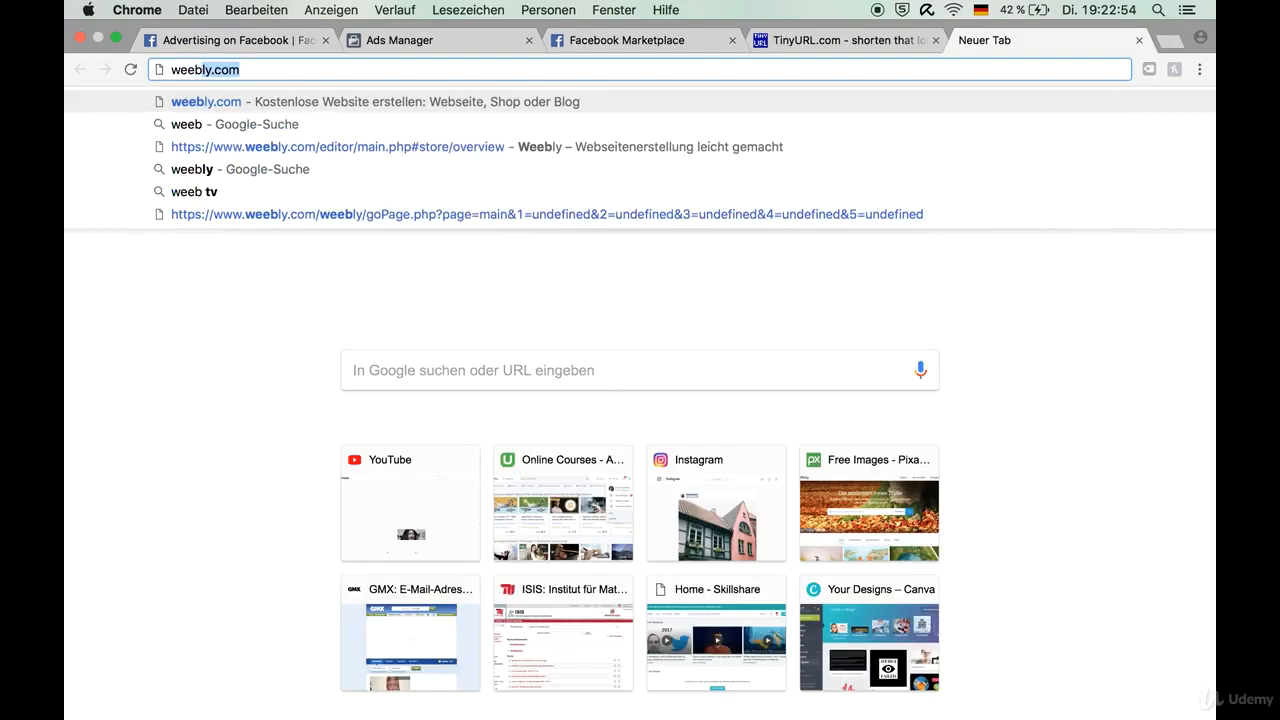
key(Return)
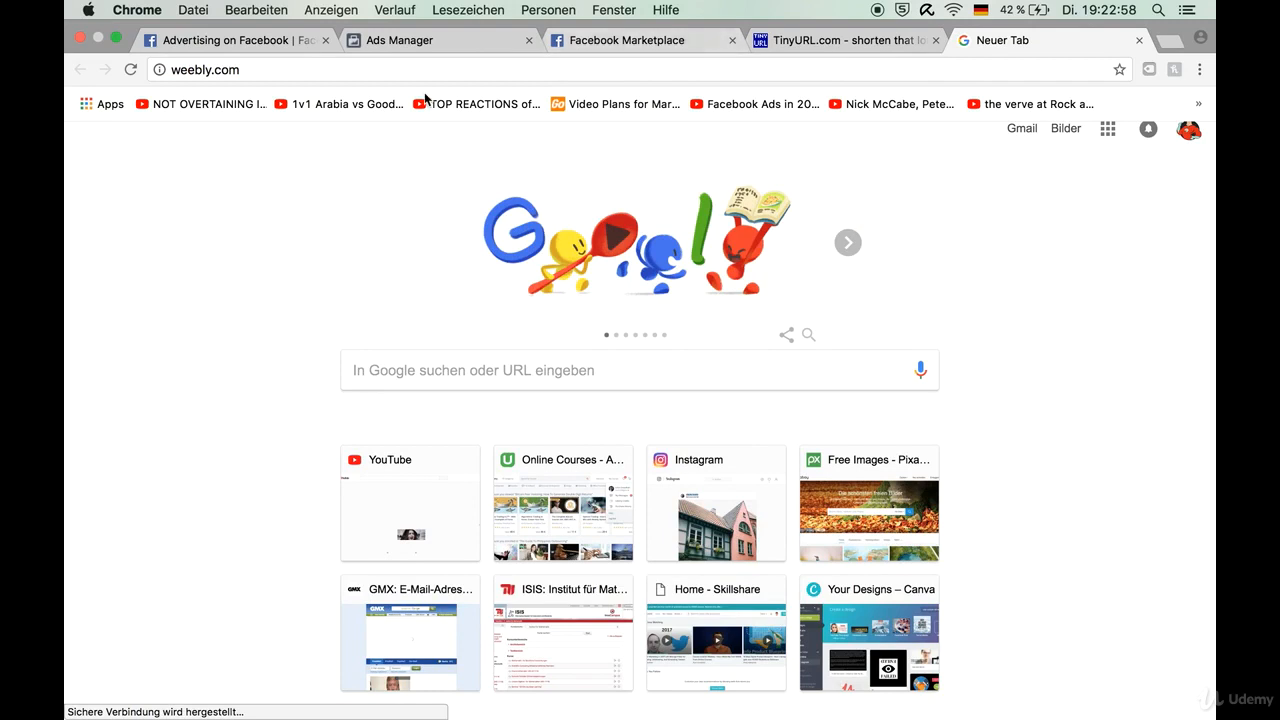
click(395, 49)
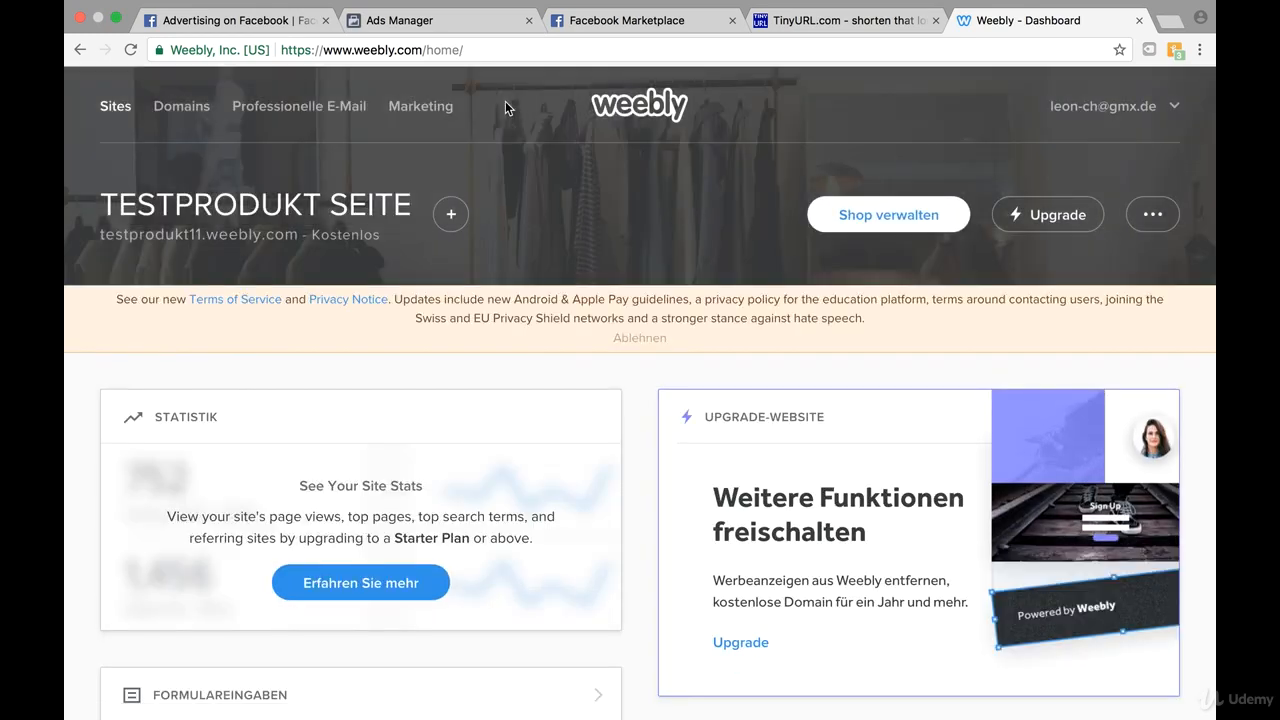
scroll(603, 480, down, 15)
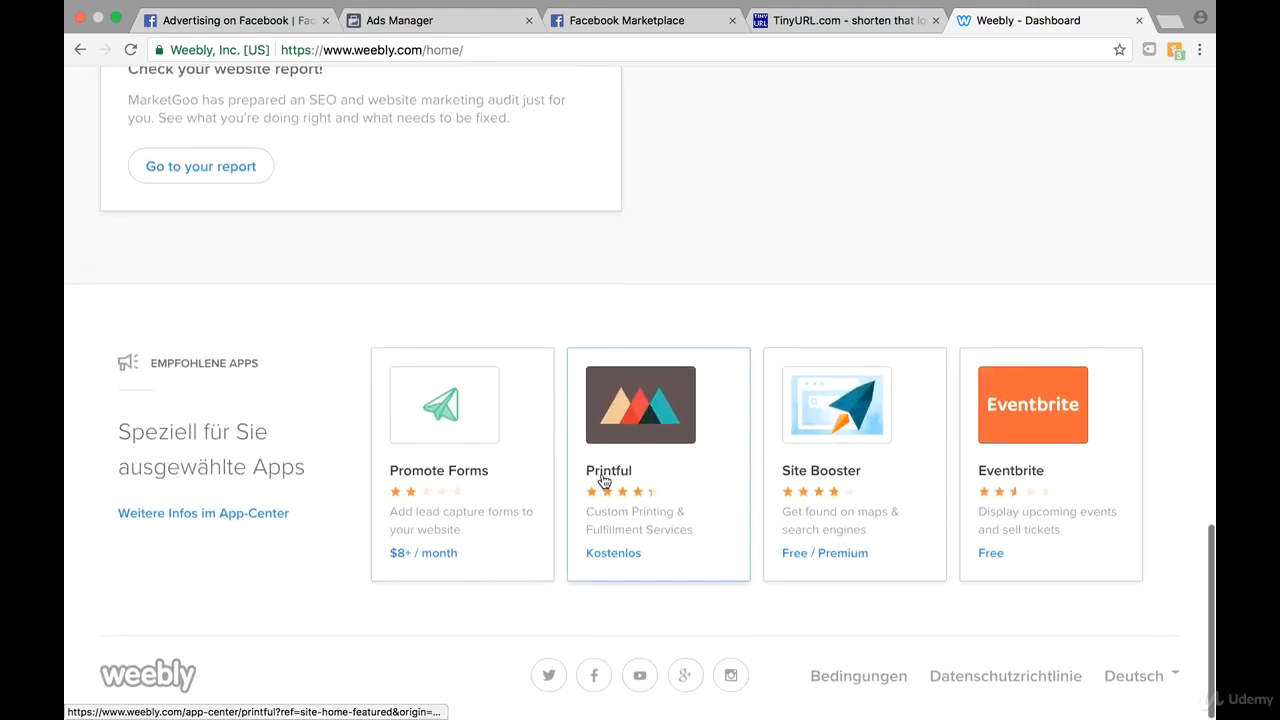
click(1150, 686)
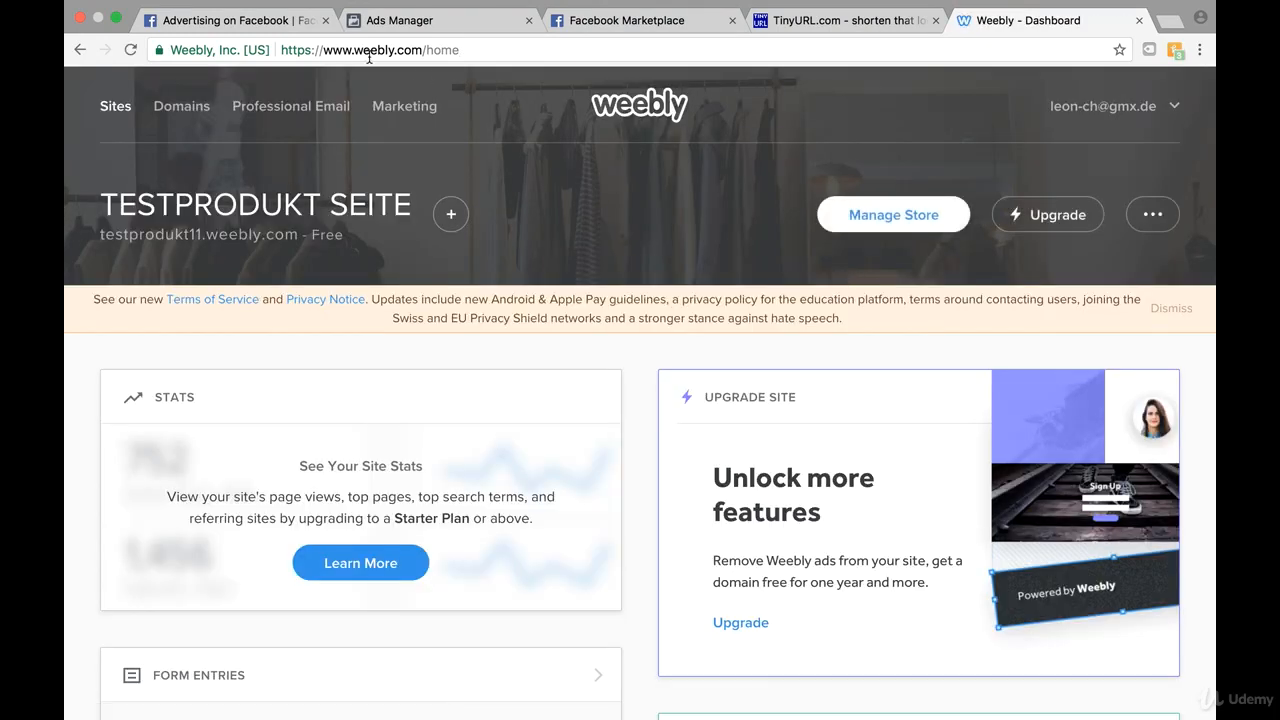
Open the TESTPRODUKT SEITE store for management and go to its page builder.
drag(420, 48, 311, 49)
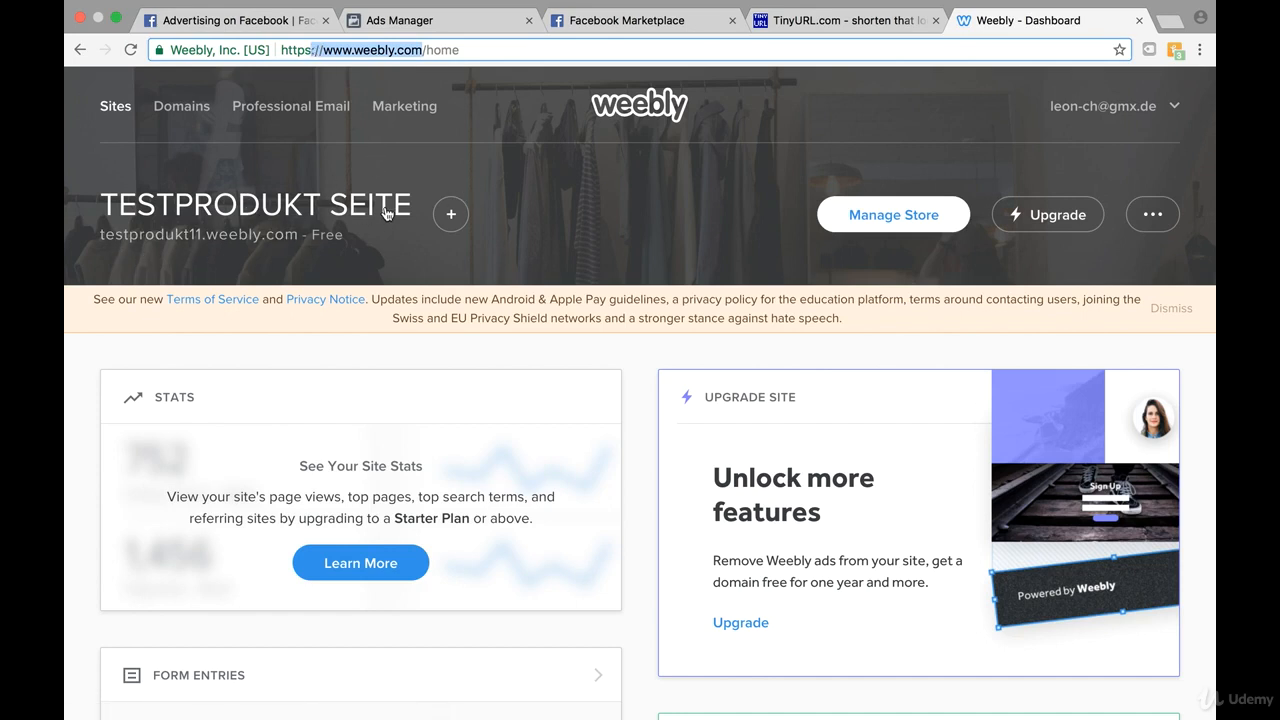
click(886, 212)
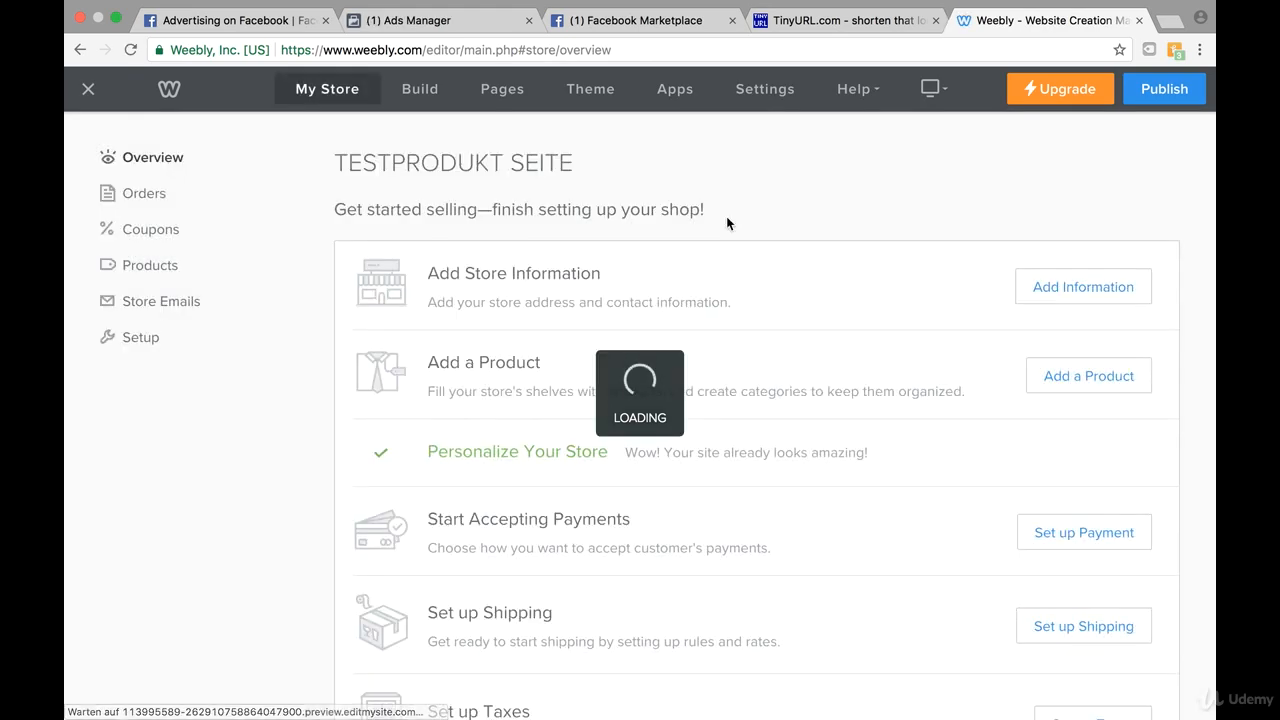
click(430, 92)
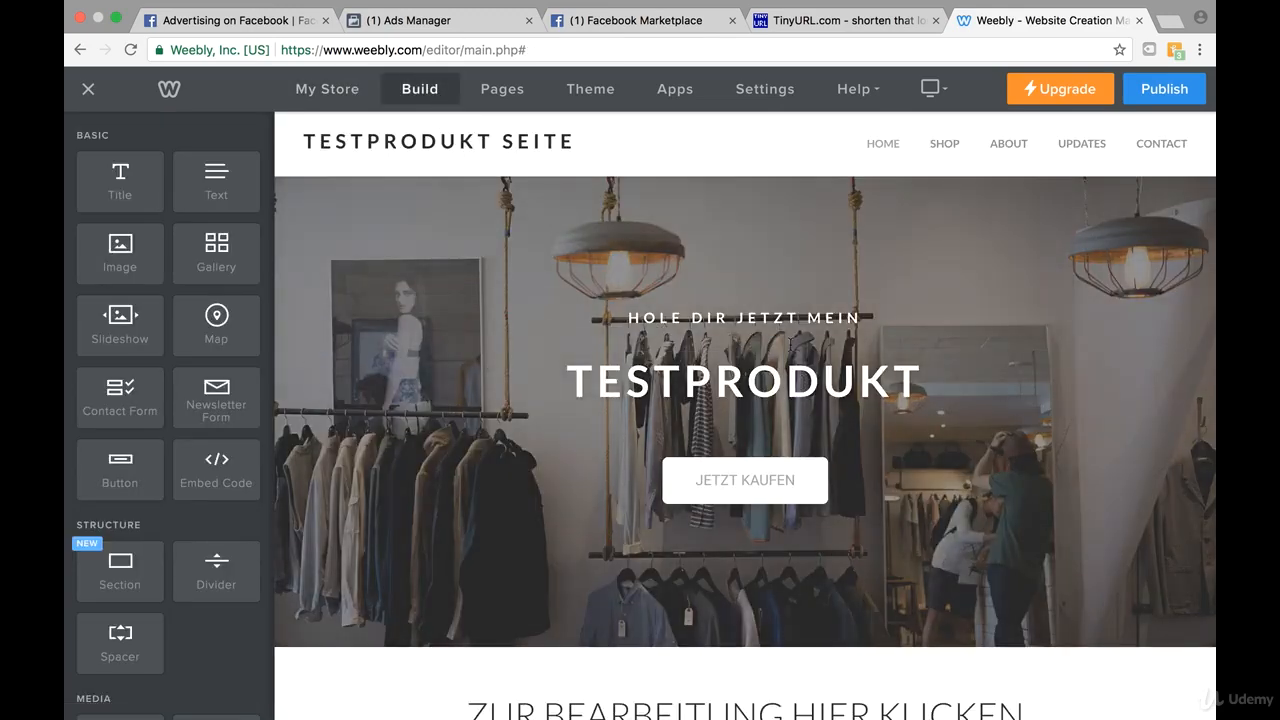
Replace the site title with the owner's full name followed by "ONLINE STORE".
click(426, 140)
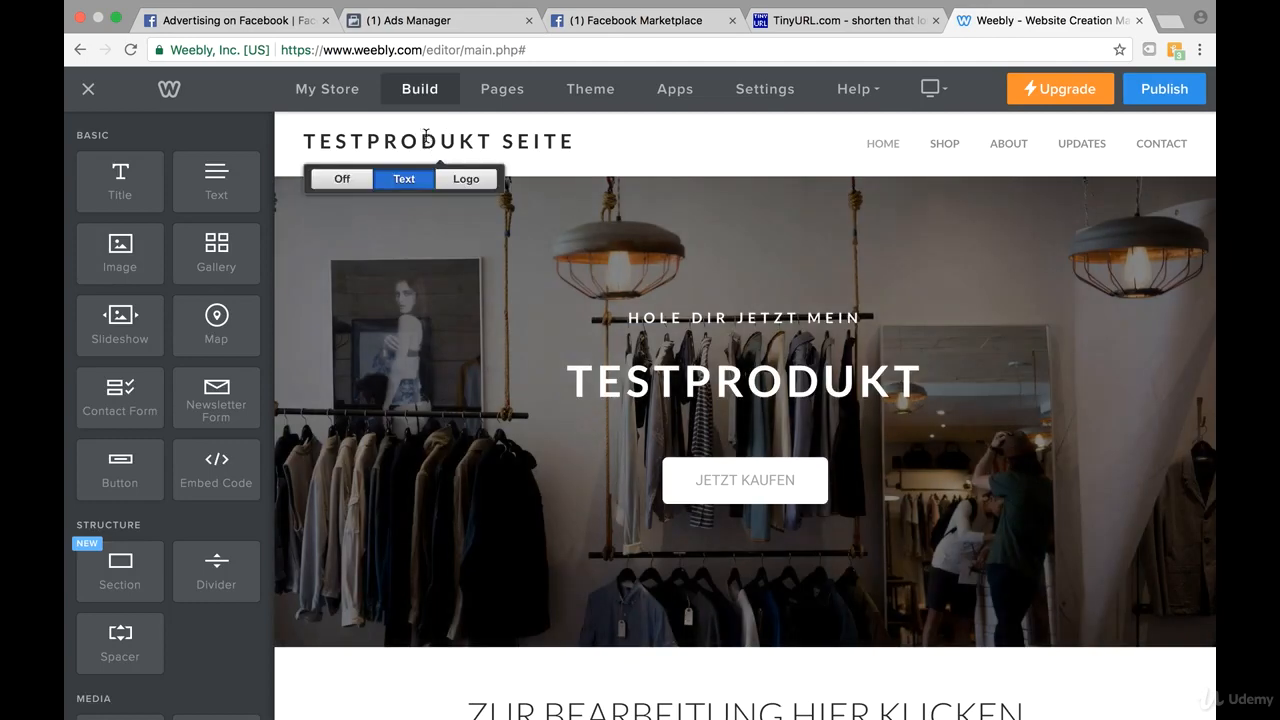
triple_click(426, 135)
text(LEON CHAIDH)
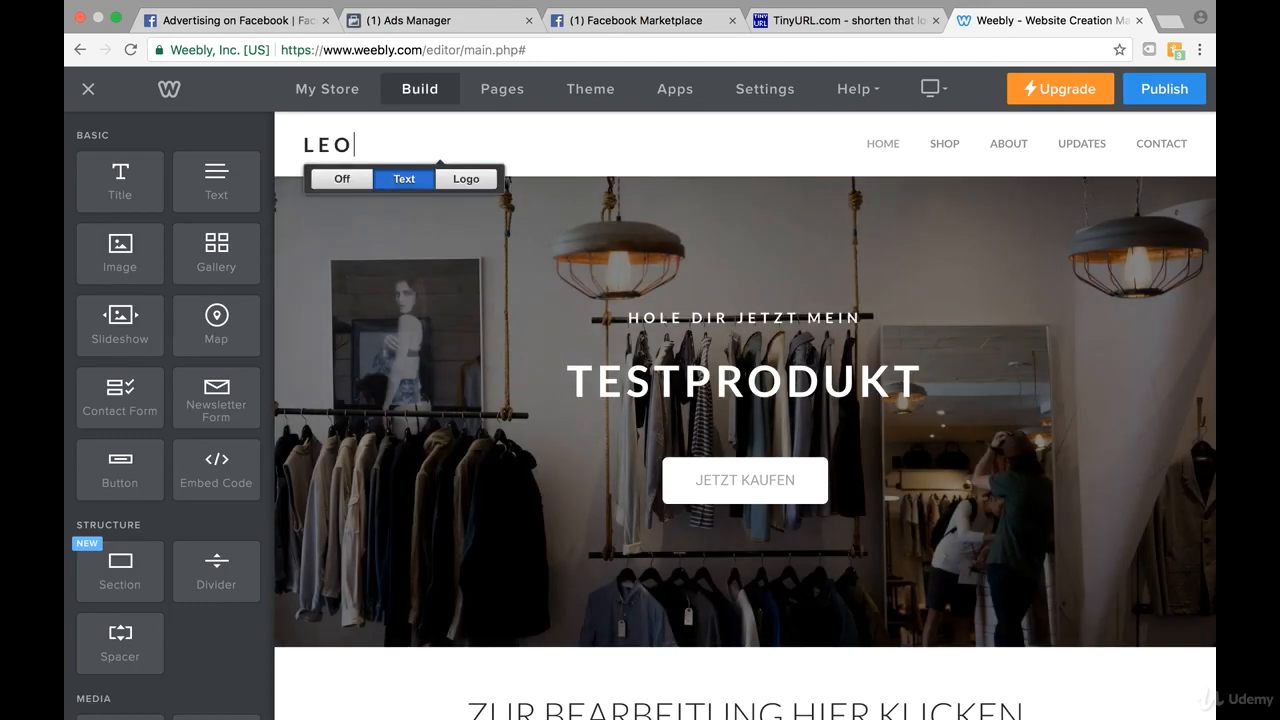
key(BackSpace)
key(BackSpace)
key(BackSpace)
text(UDHARI ONLINE )
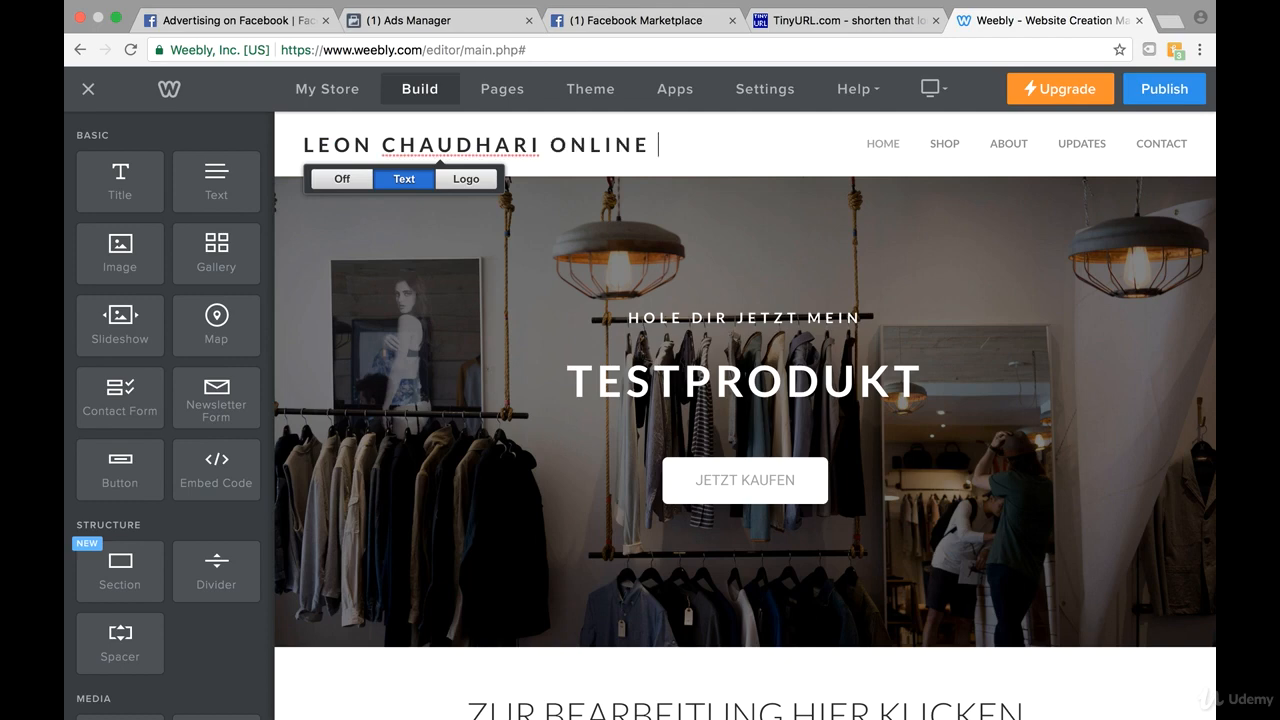
text(STORE)
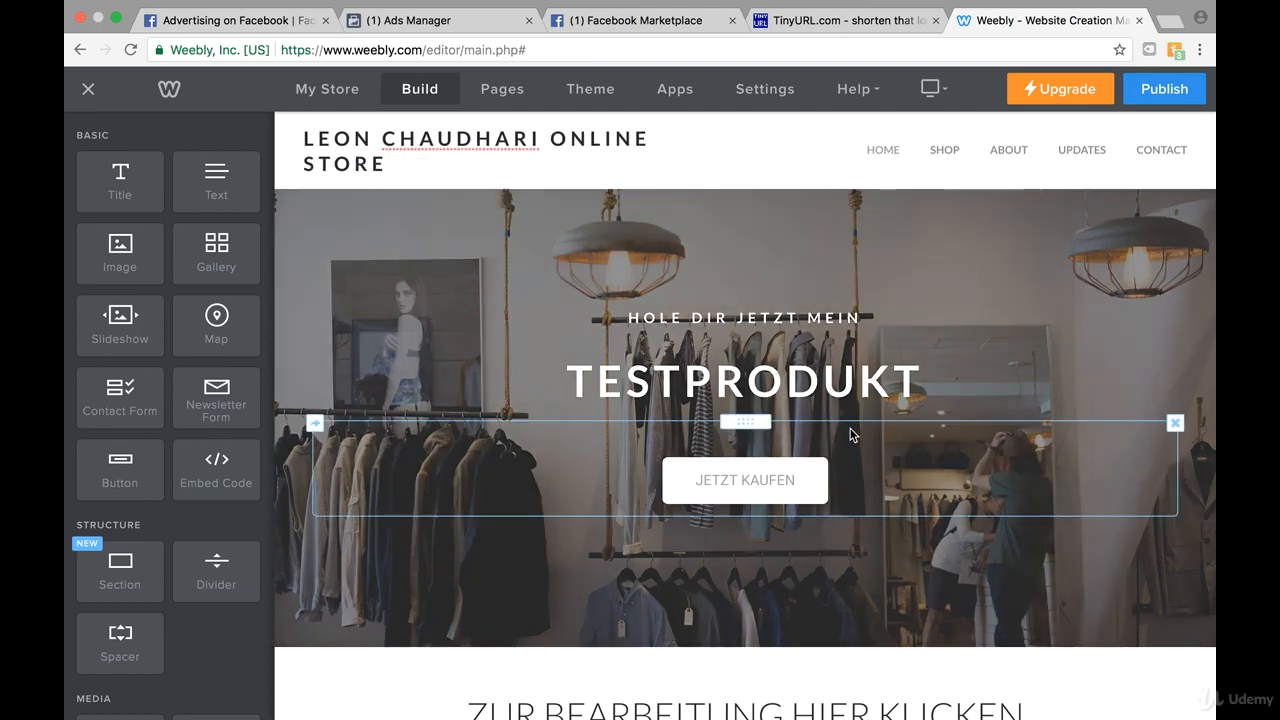
Change the small line above the banner headline to "GET MY MACBOOK FOR ONLY 950EURO".
triple_click(739, 318)
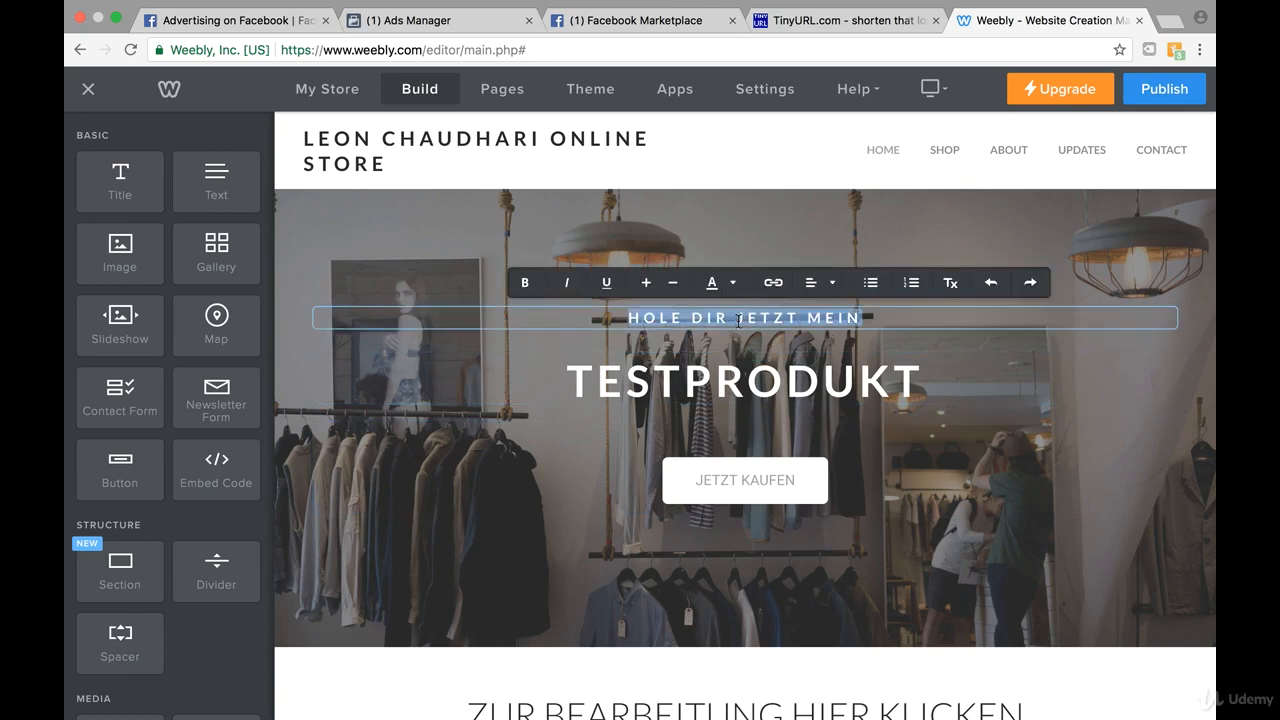
text(GET )
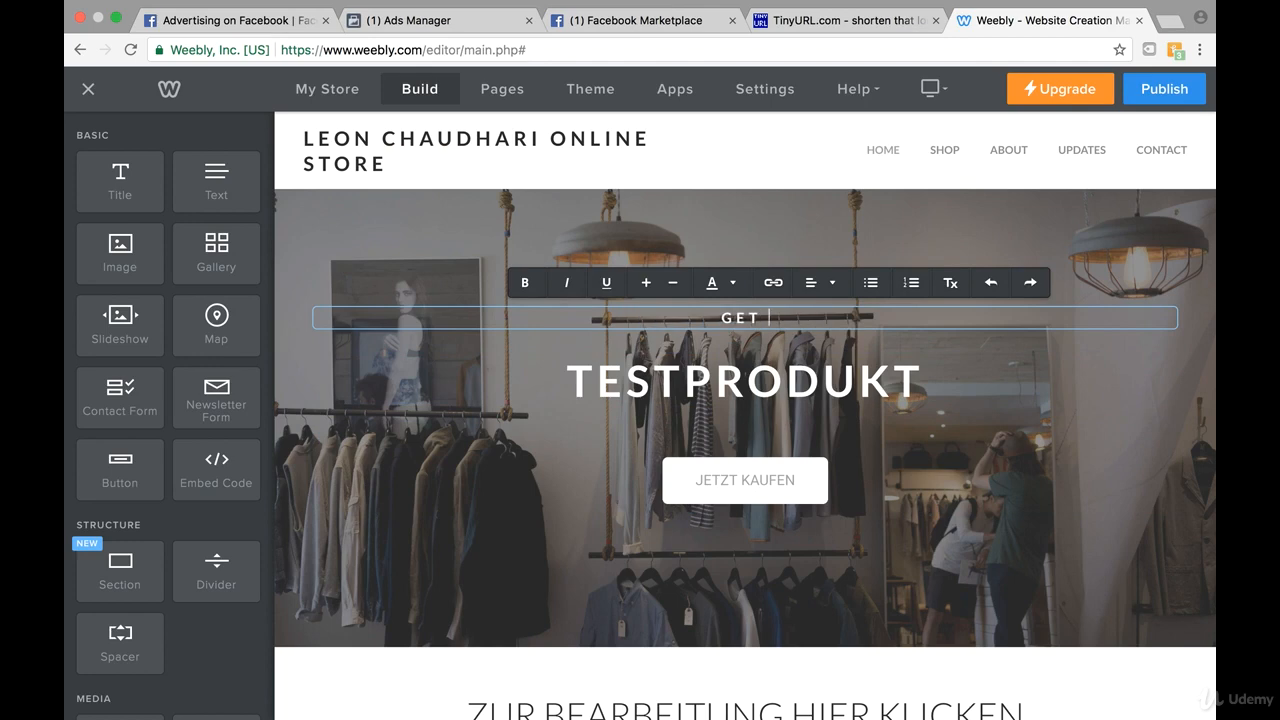
text(MY MACBOO)
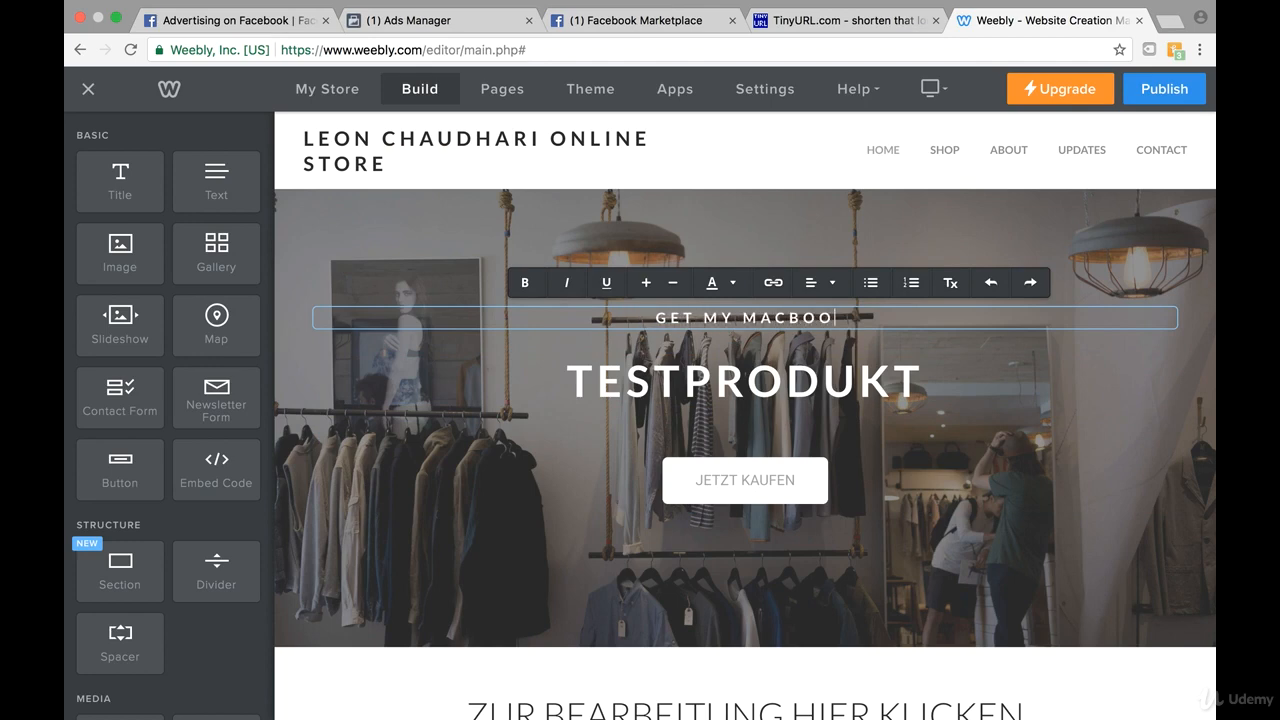
text(K FOR ONLY )
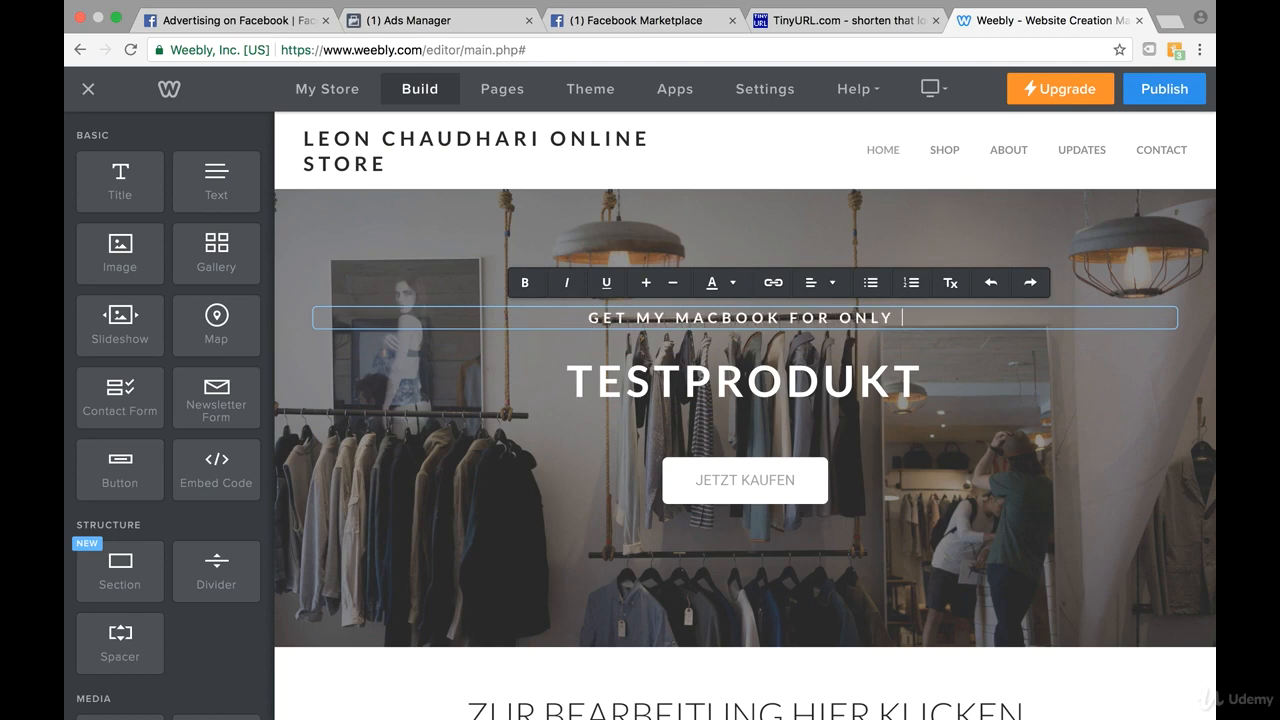
text(950)
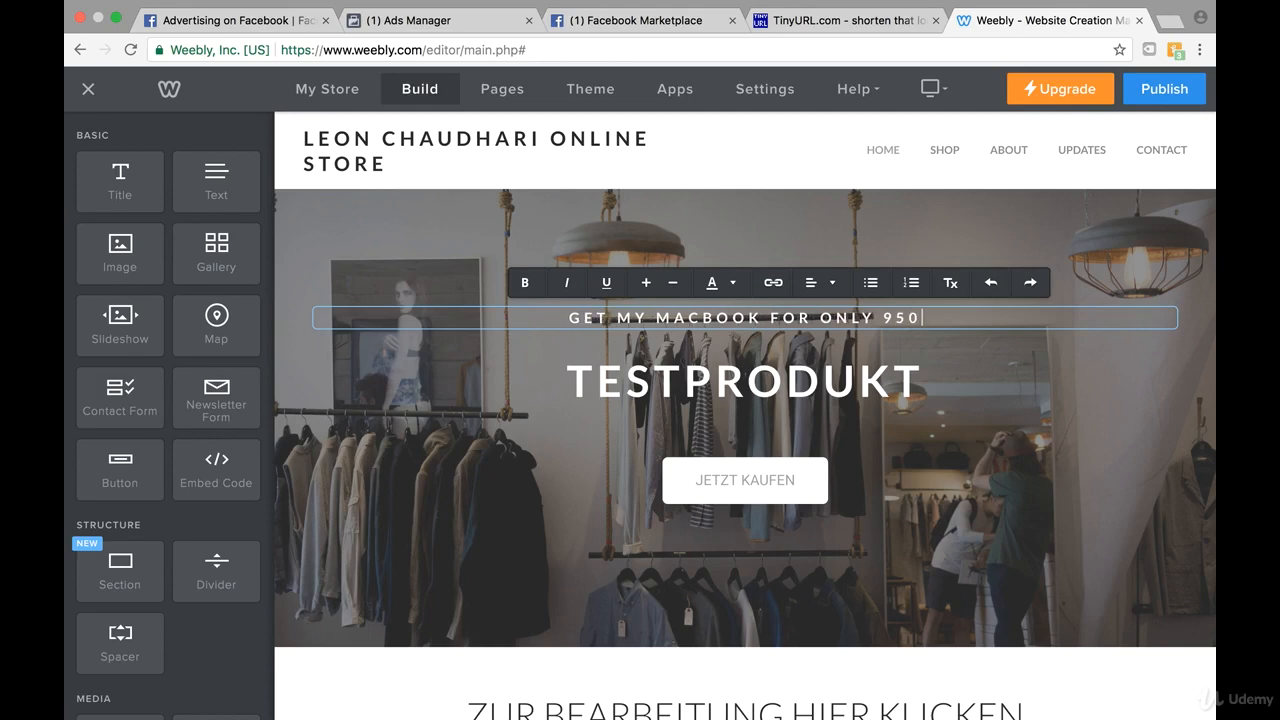
text(EURO)
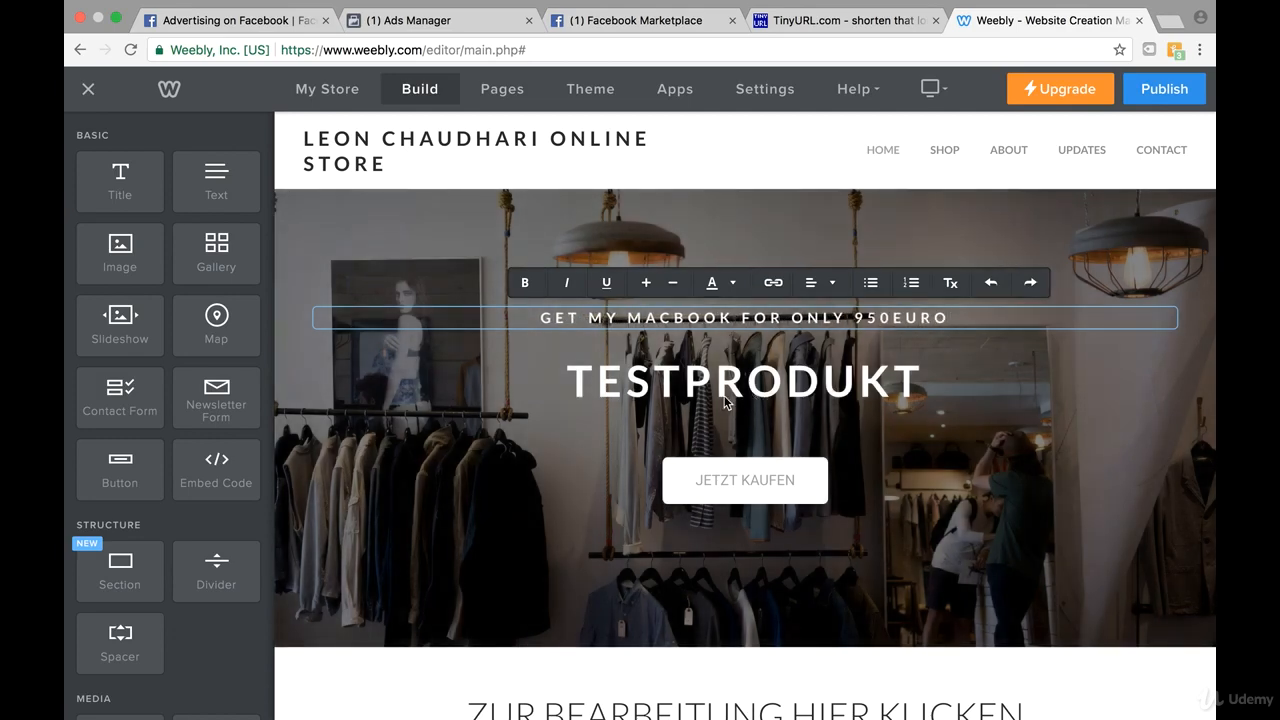
Replace the banner headline TESTPRODUKT with "BEST DEAL EVER".
click(727, 390)
double_click(727, 390)
text(BE)
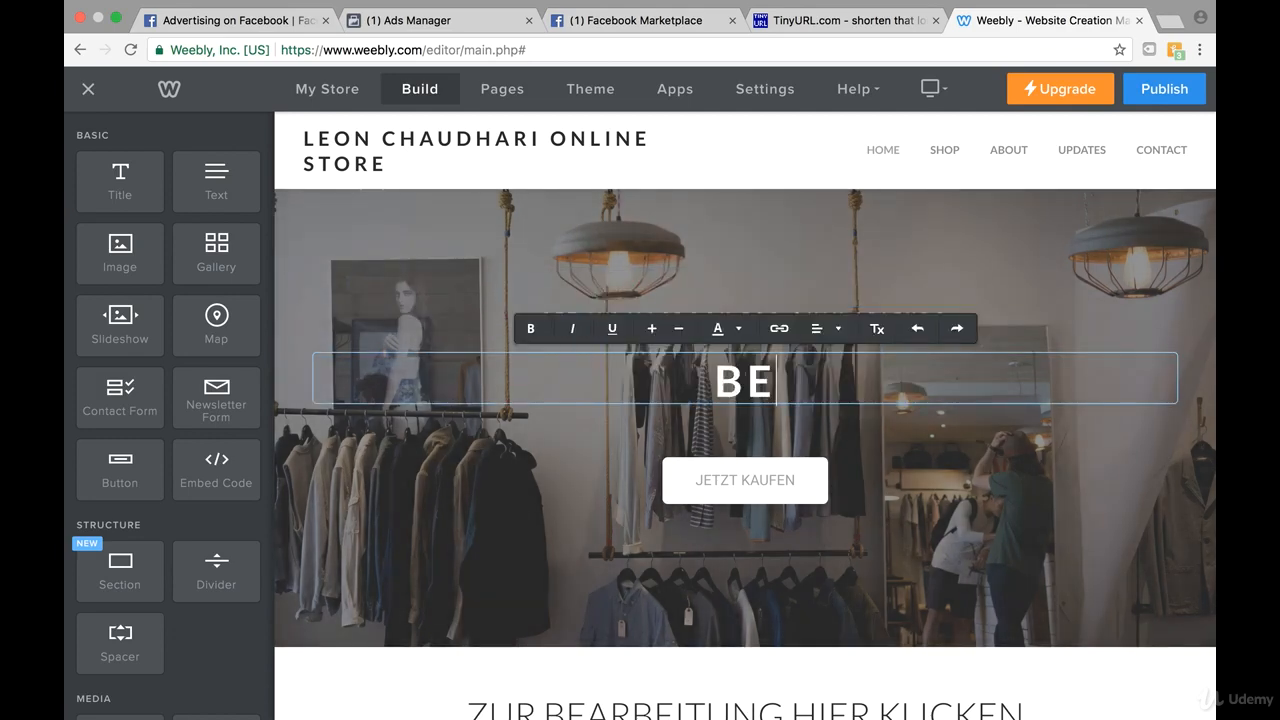
text(ST DEAL EVER)
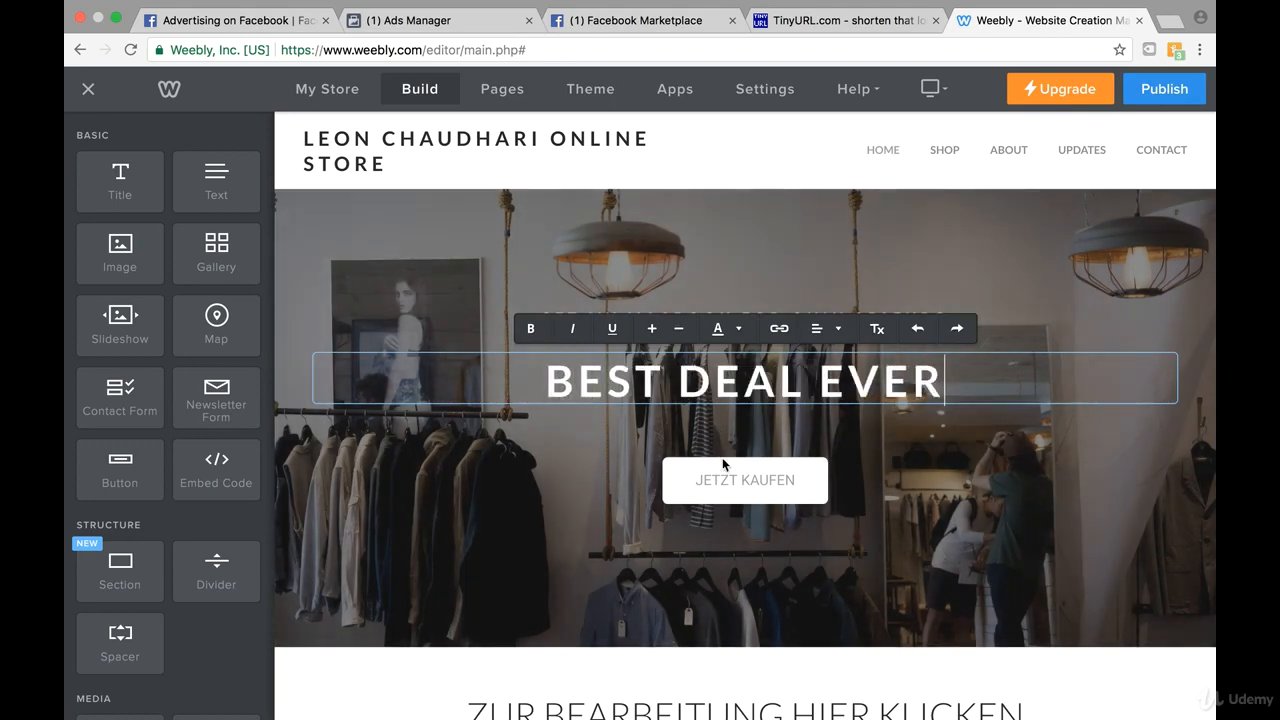
Change the text of the banner's button to "BUY NOW".
click(742, 463)
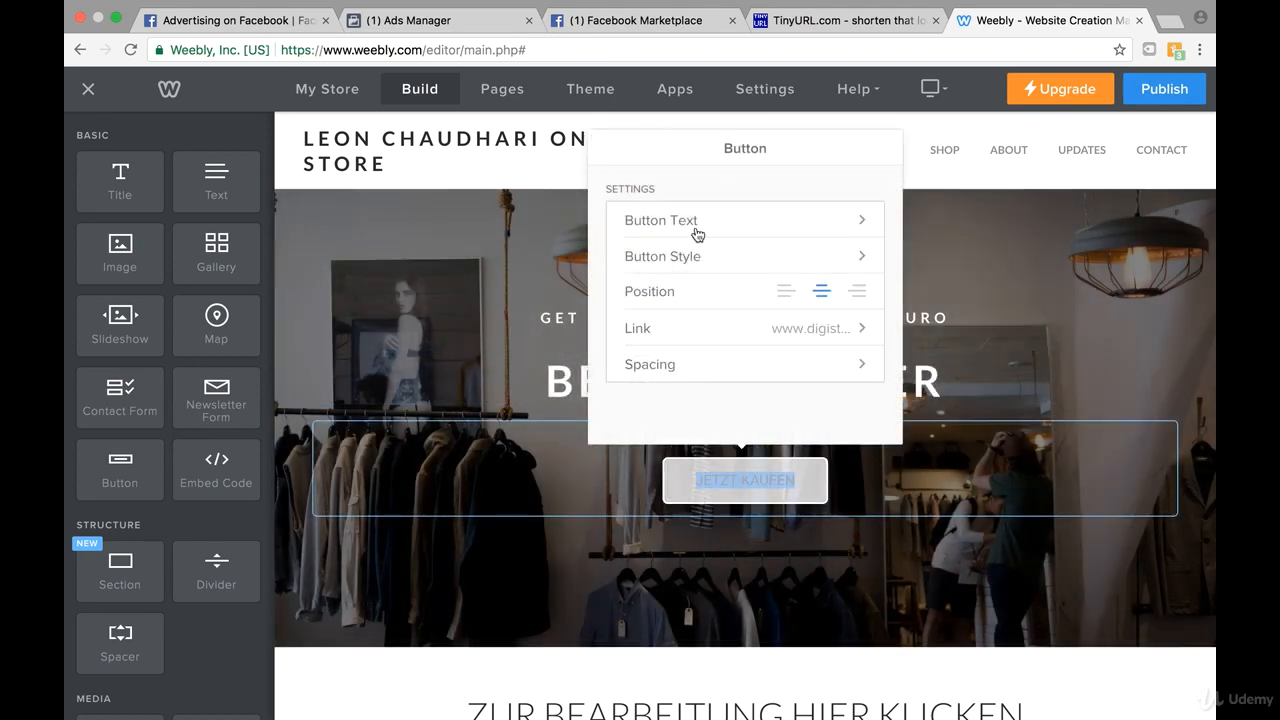
click(700, 222)
triple_click(723, 219)
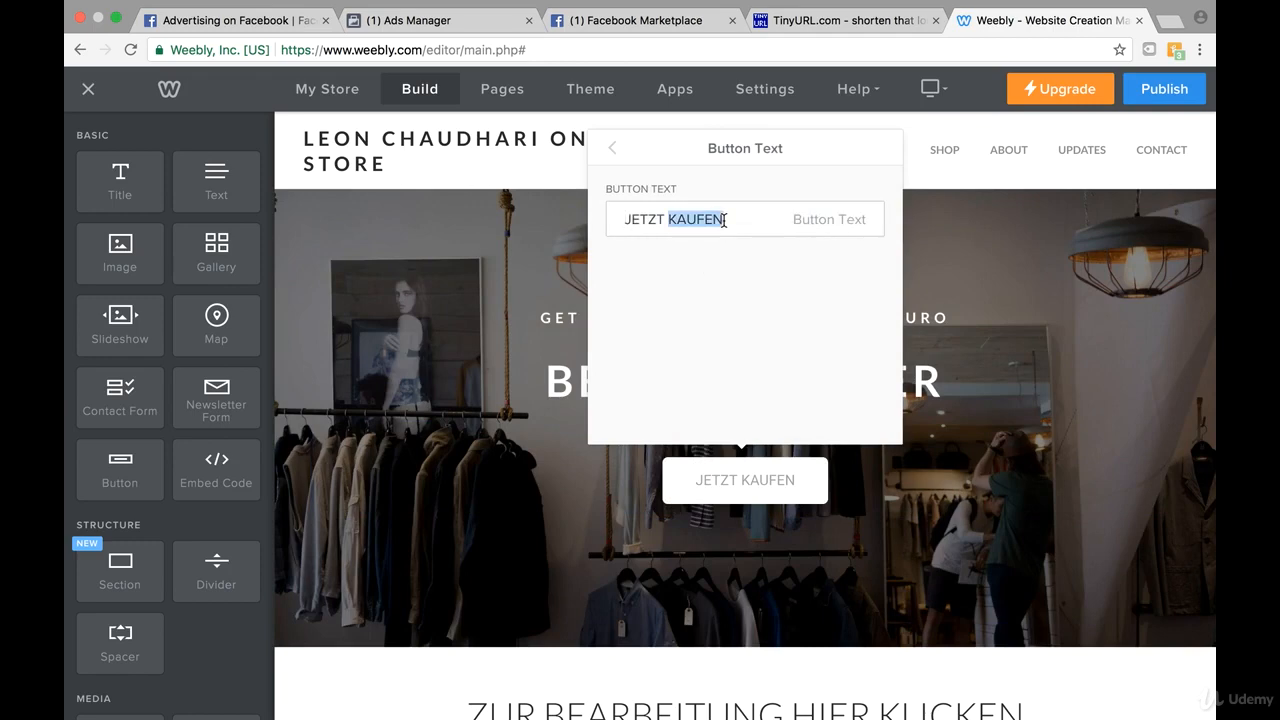
text(BUY NOW)
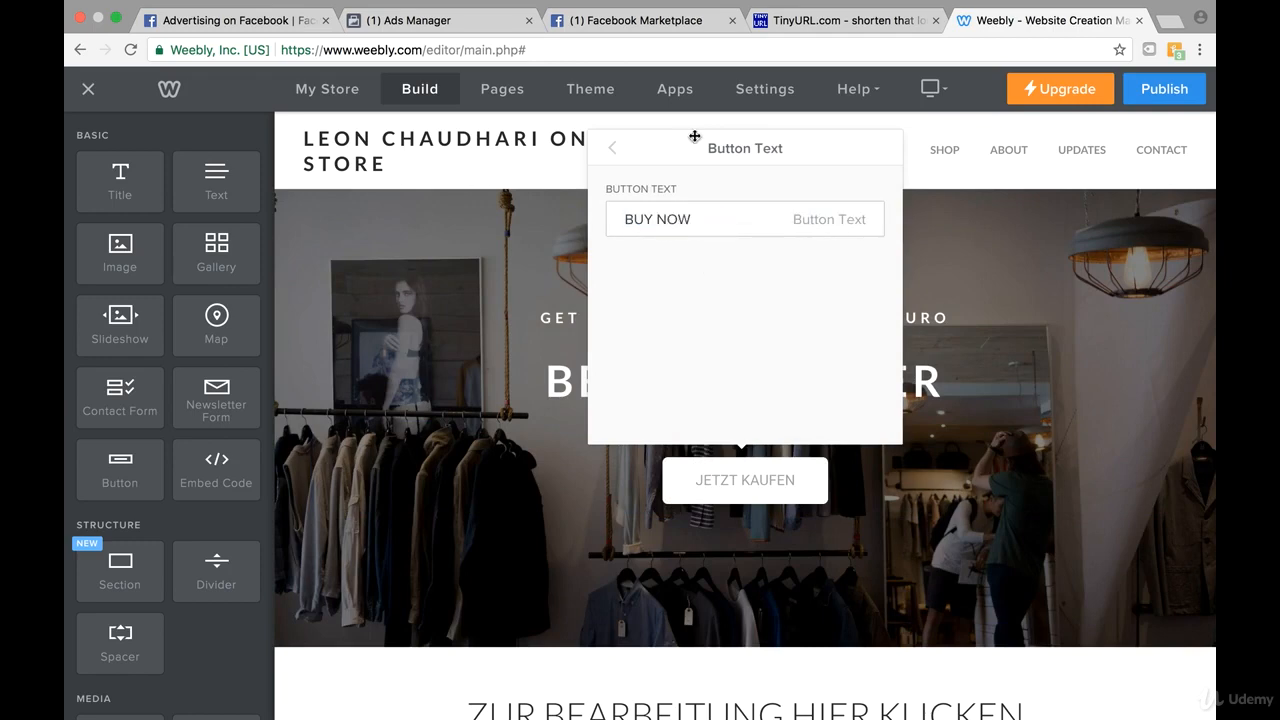
click(612, 148)
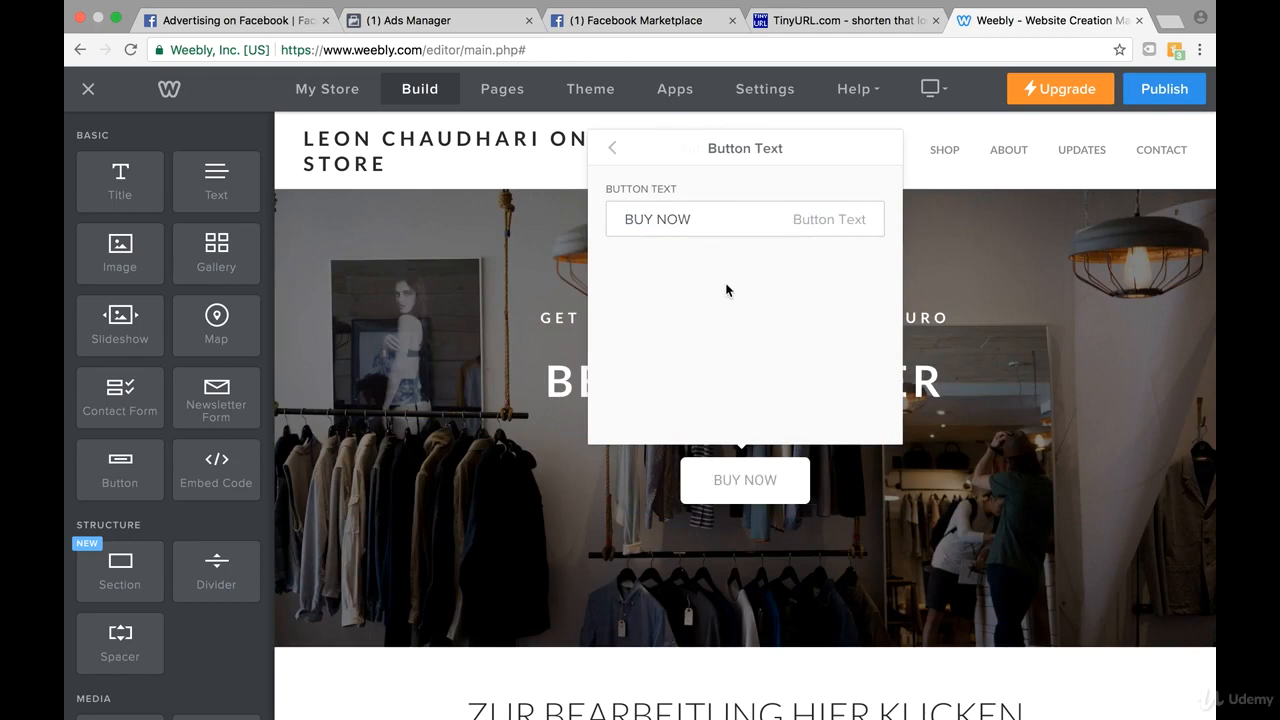
Replace the BUY NOW button's link with the copied Facebook Marketplace listing address and close the button settings.
click(688, 330)
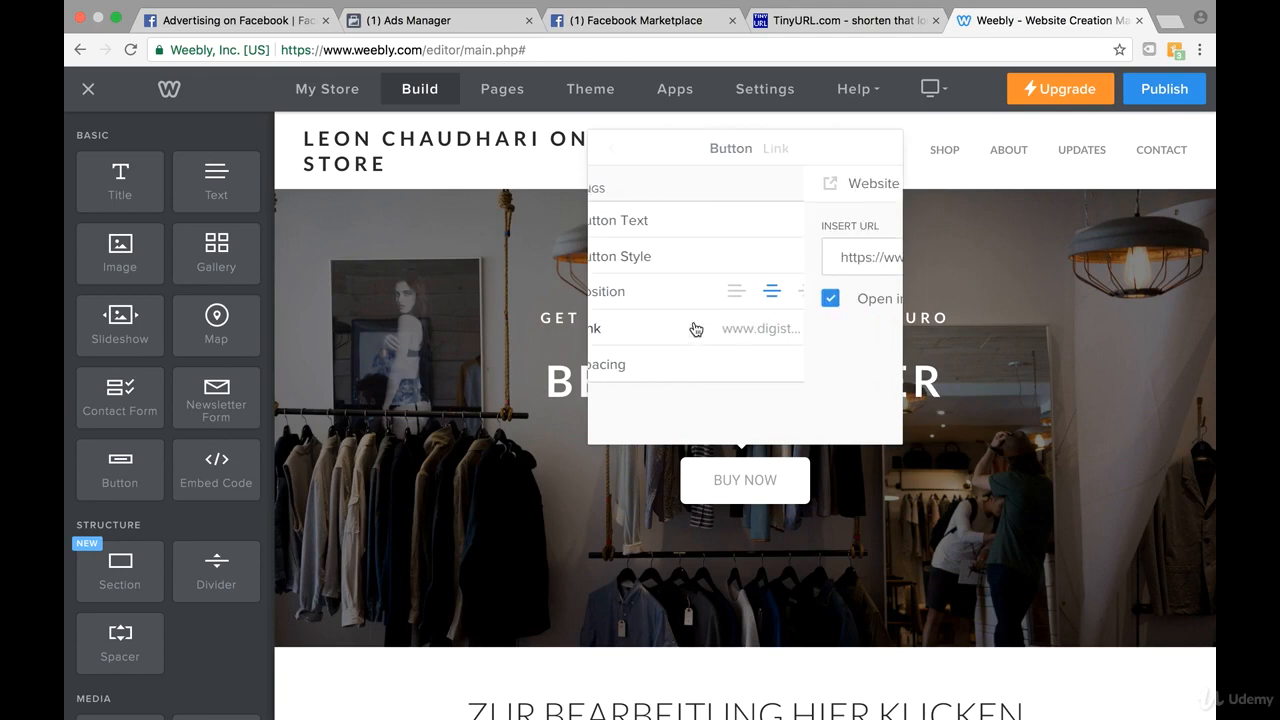
double_click(723, 251)
triple_click(723, 251)
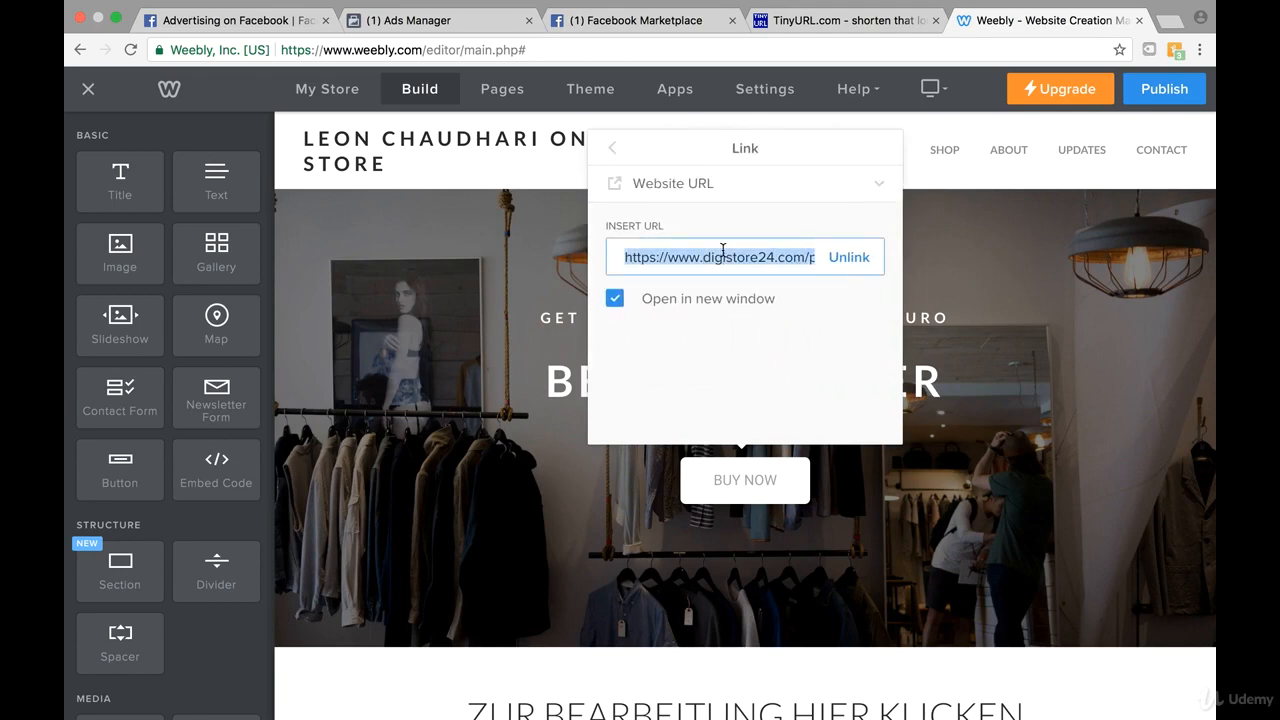
key(super+v)
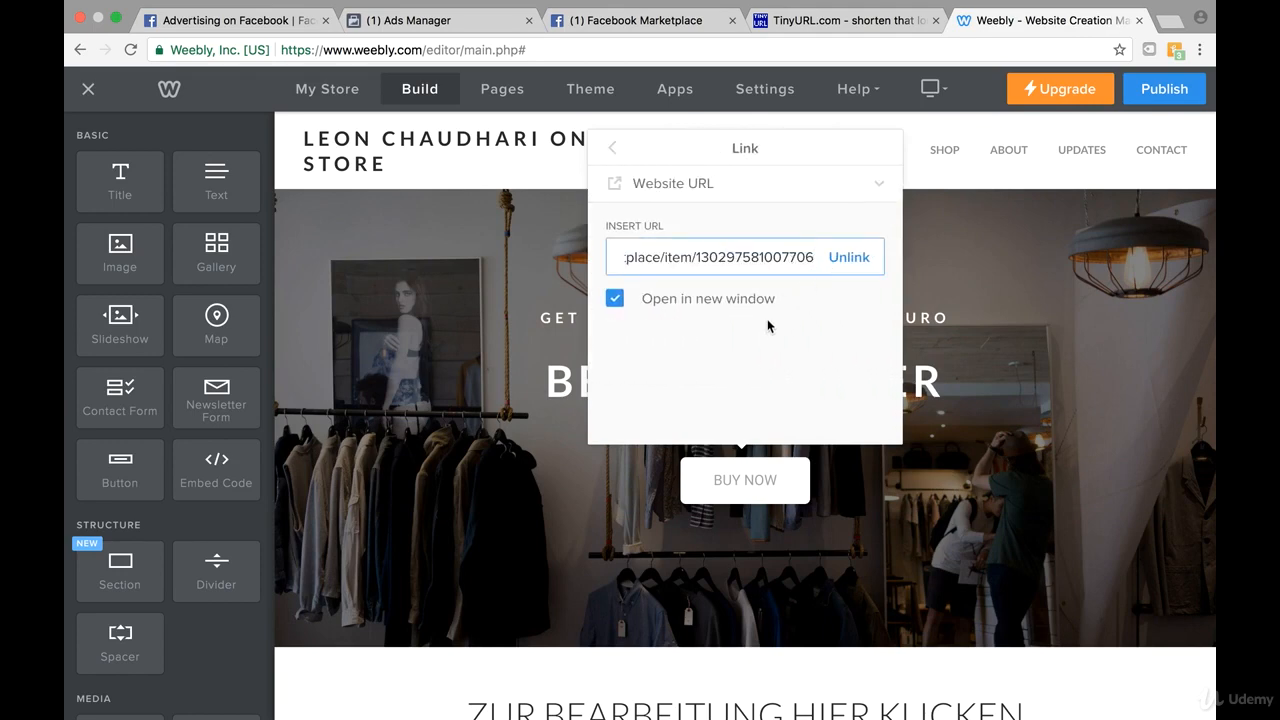
click(613, 148)
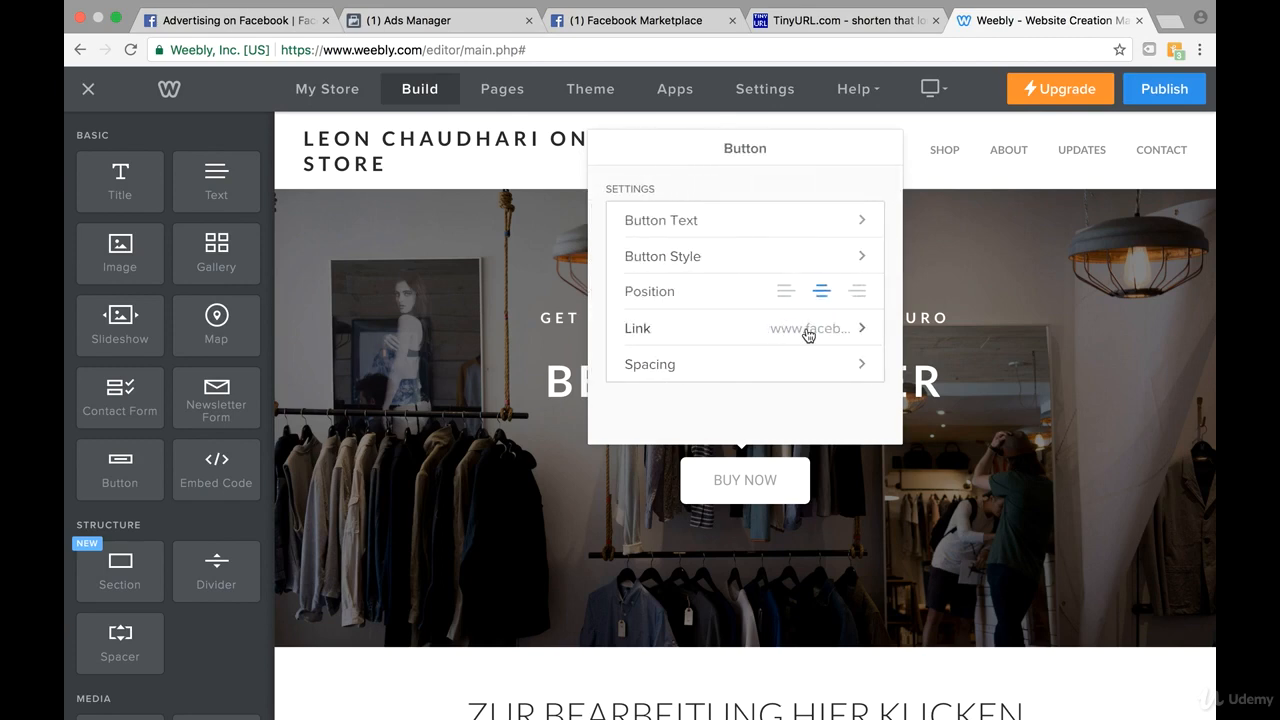
click(934, 181)
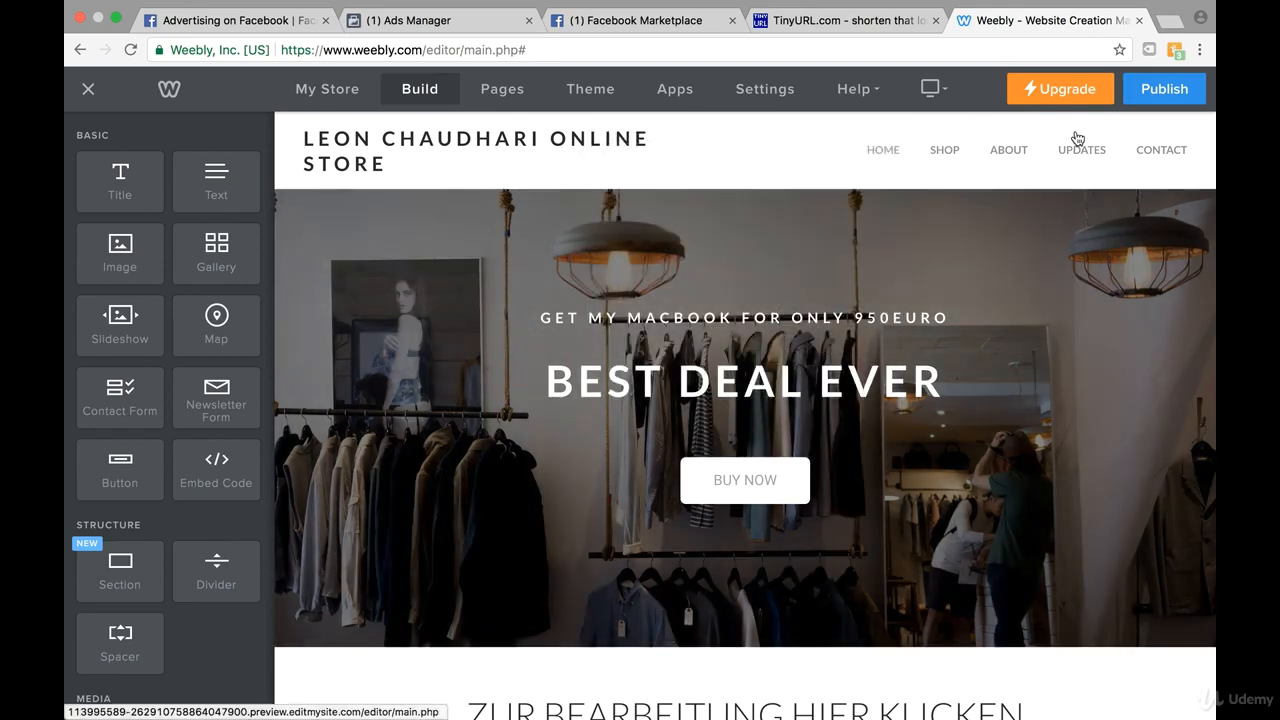
Publish the website, open testprodukt11.weebly.com, test its BUY NOW link to the Marketplace listing, and return to the site.
click(1145, 96)
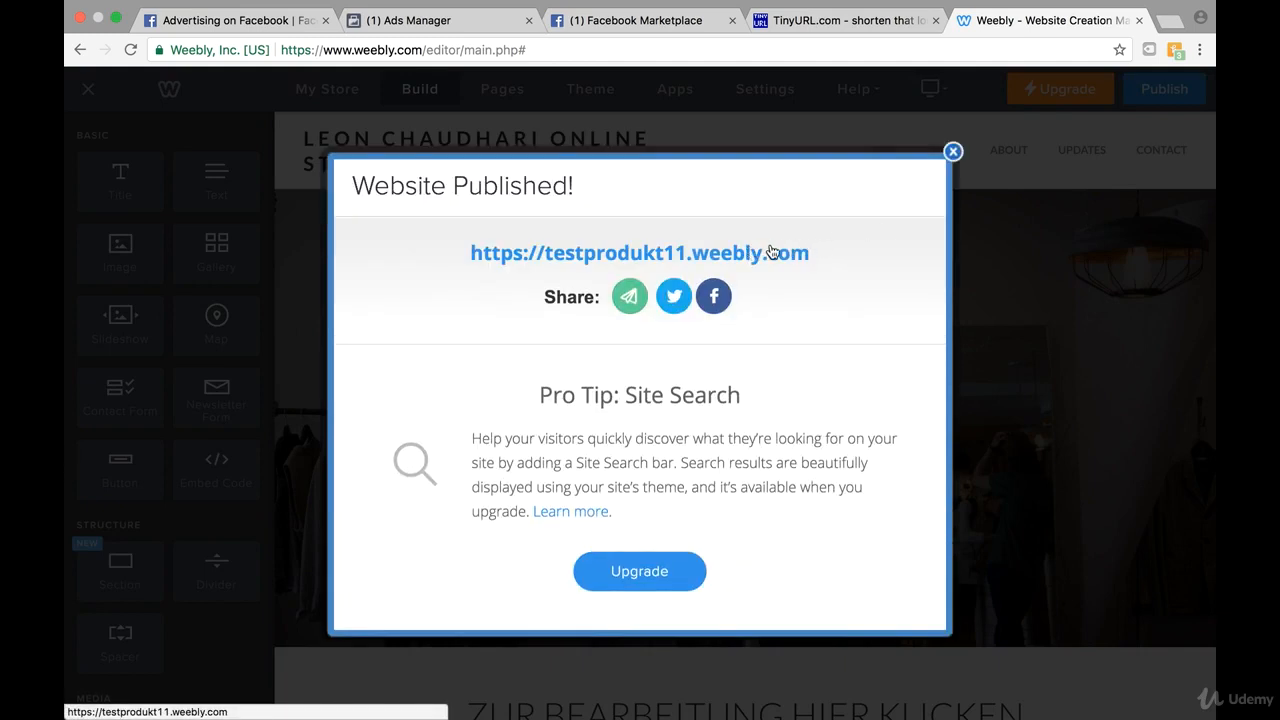
click(770, 252)
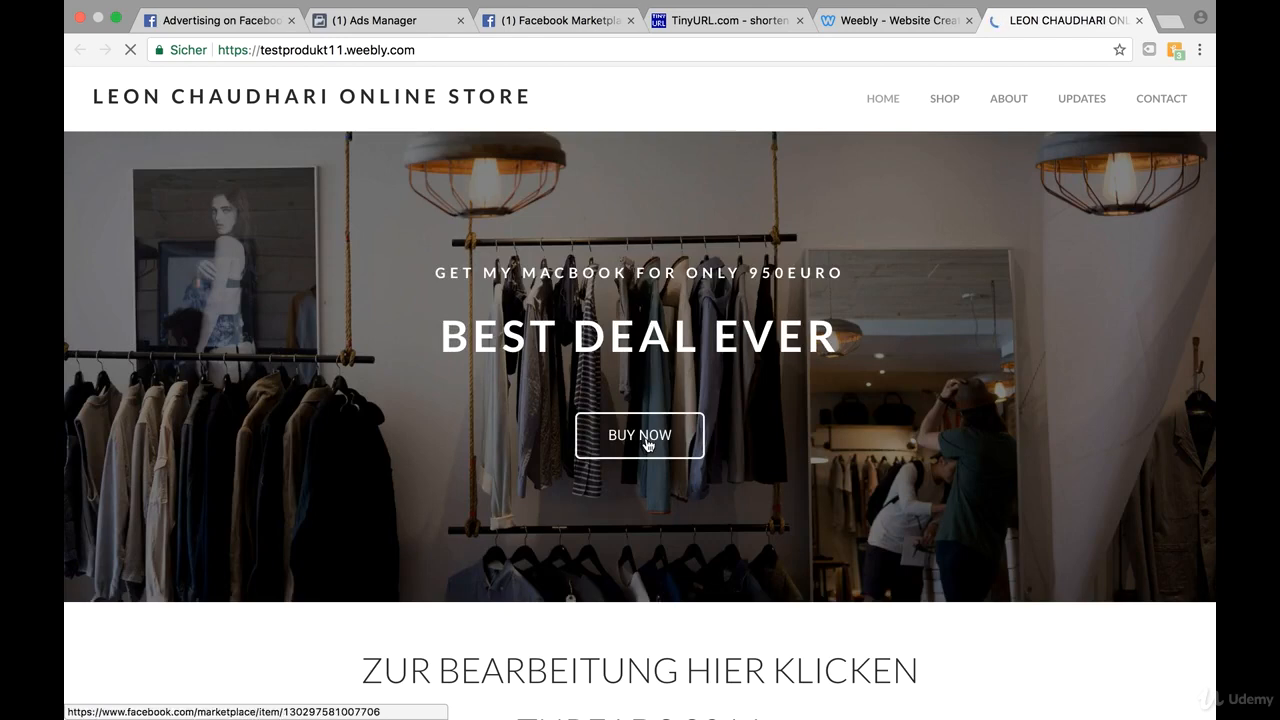
click(643, 444)
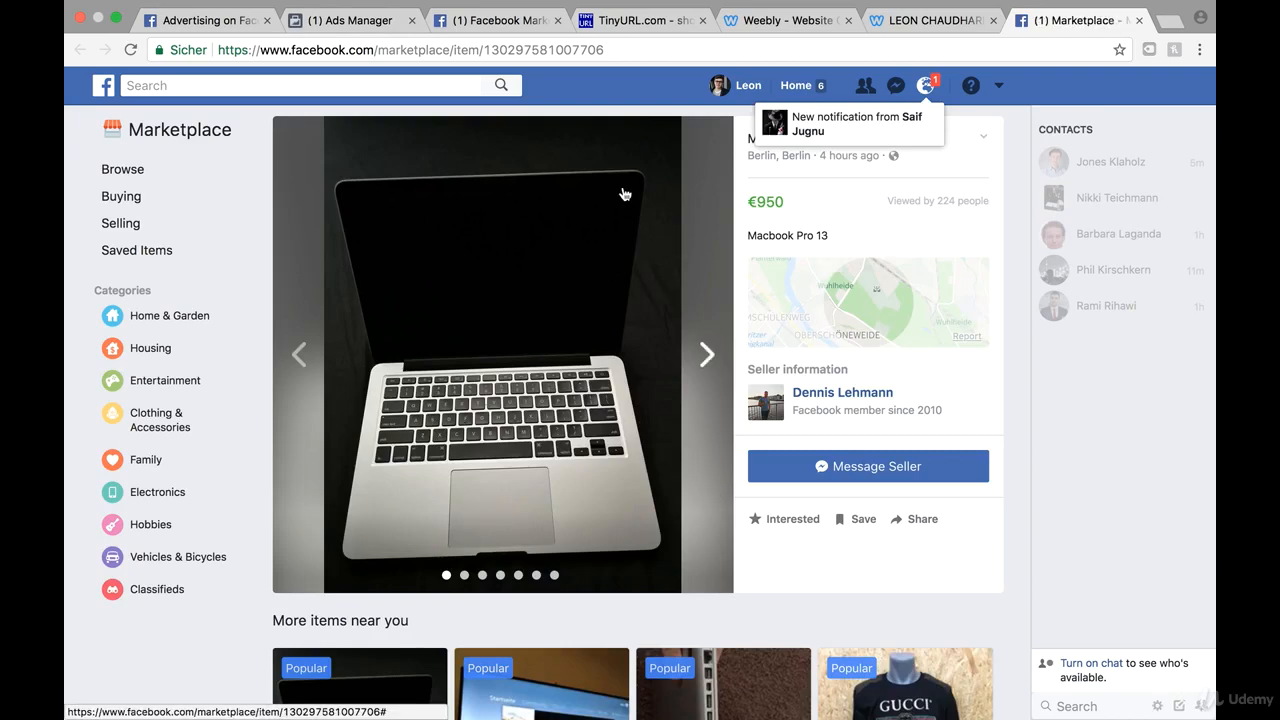
click(930, 20)
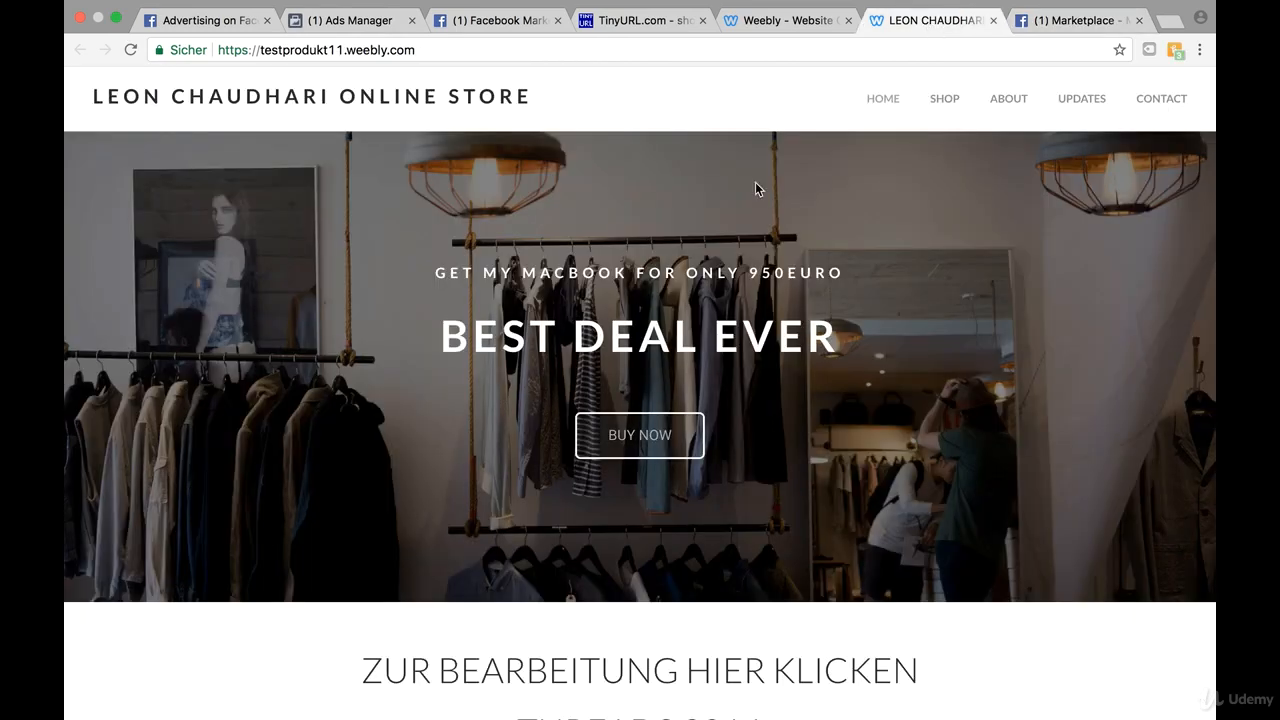
click(508, 22)
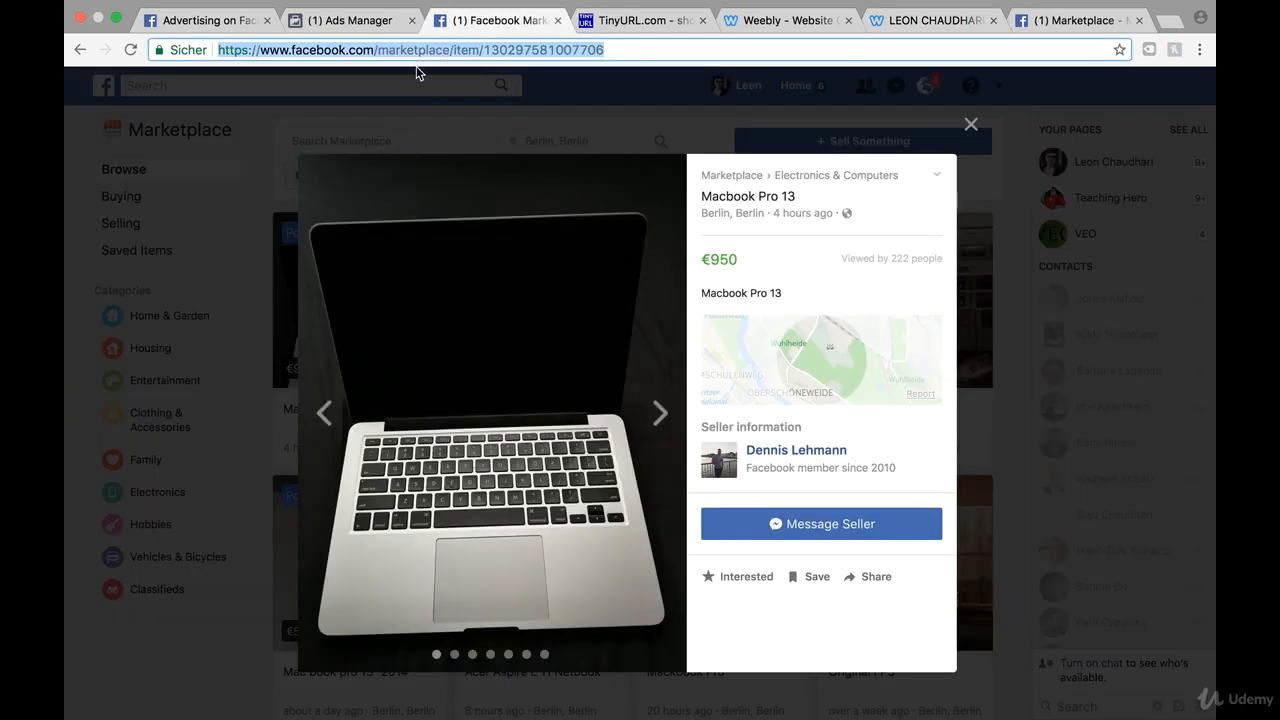
click(948, 22)
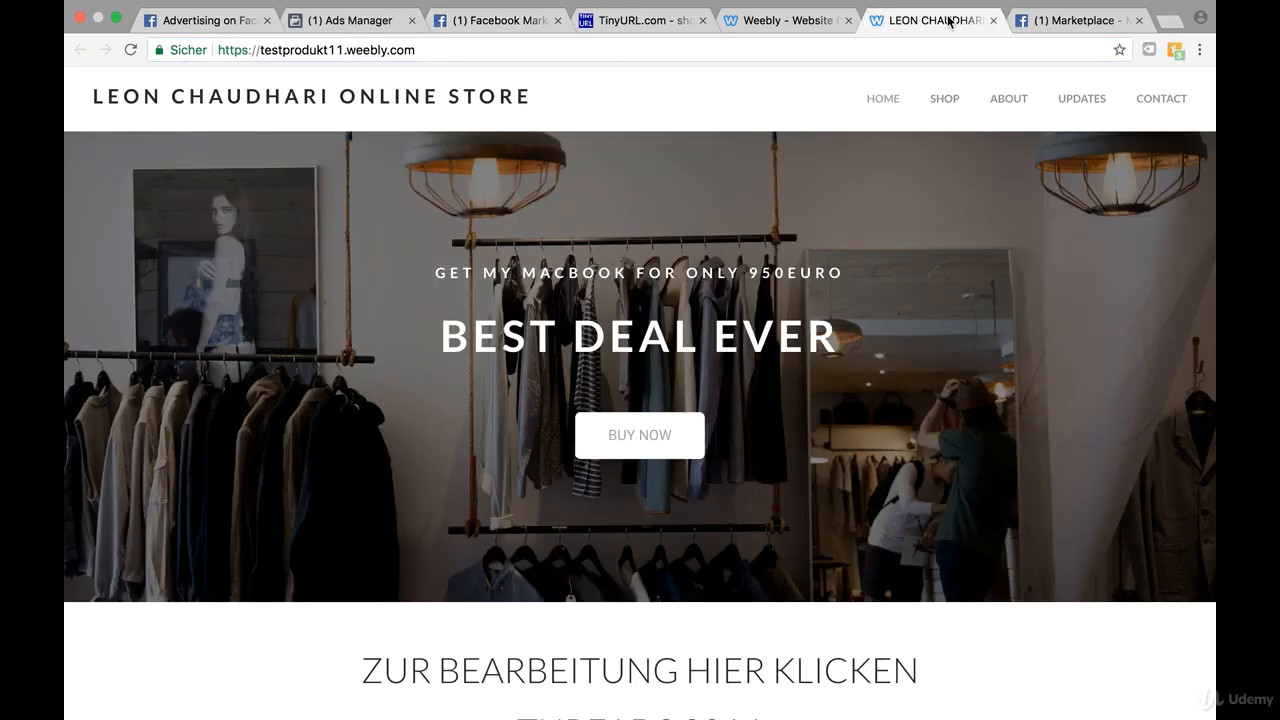
click(338, 48)
key(super+c)
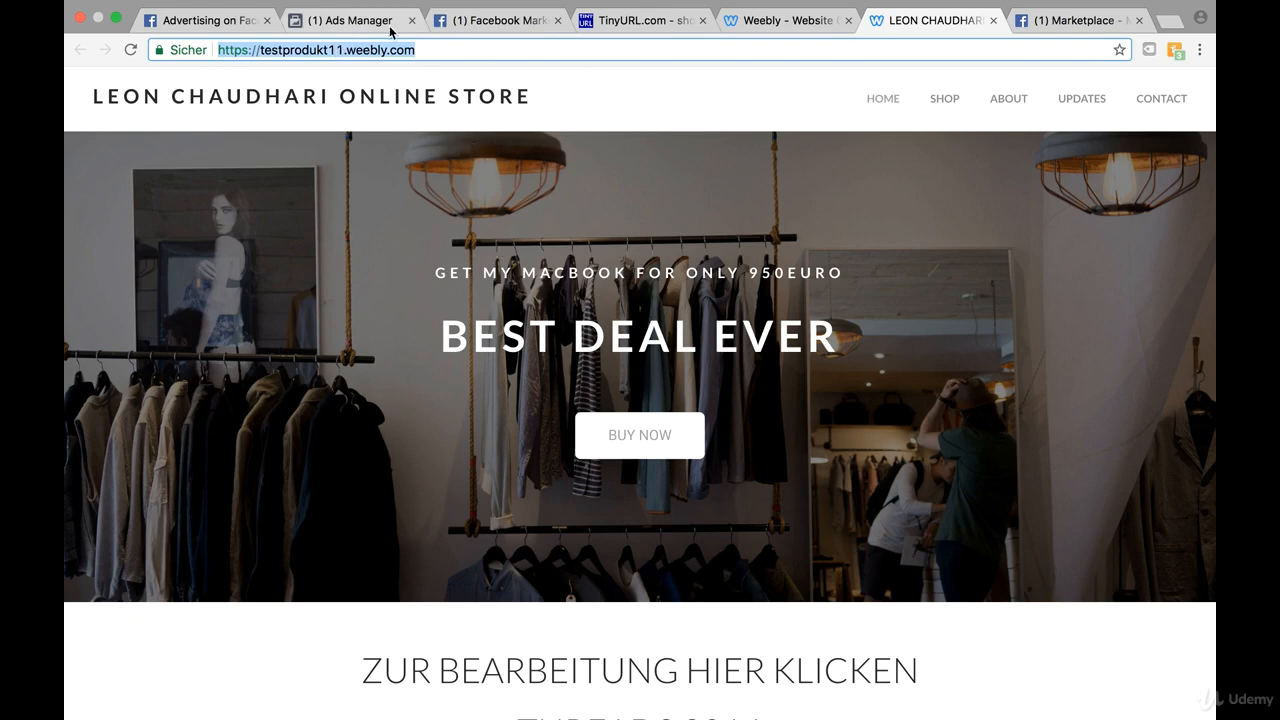
click(354, 20)
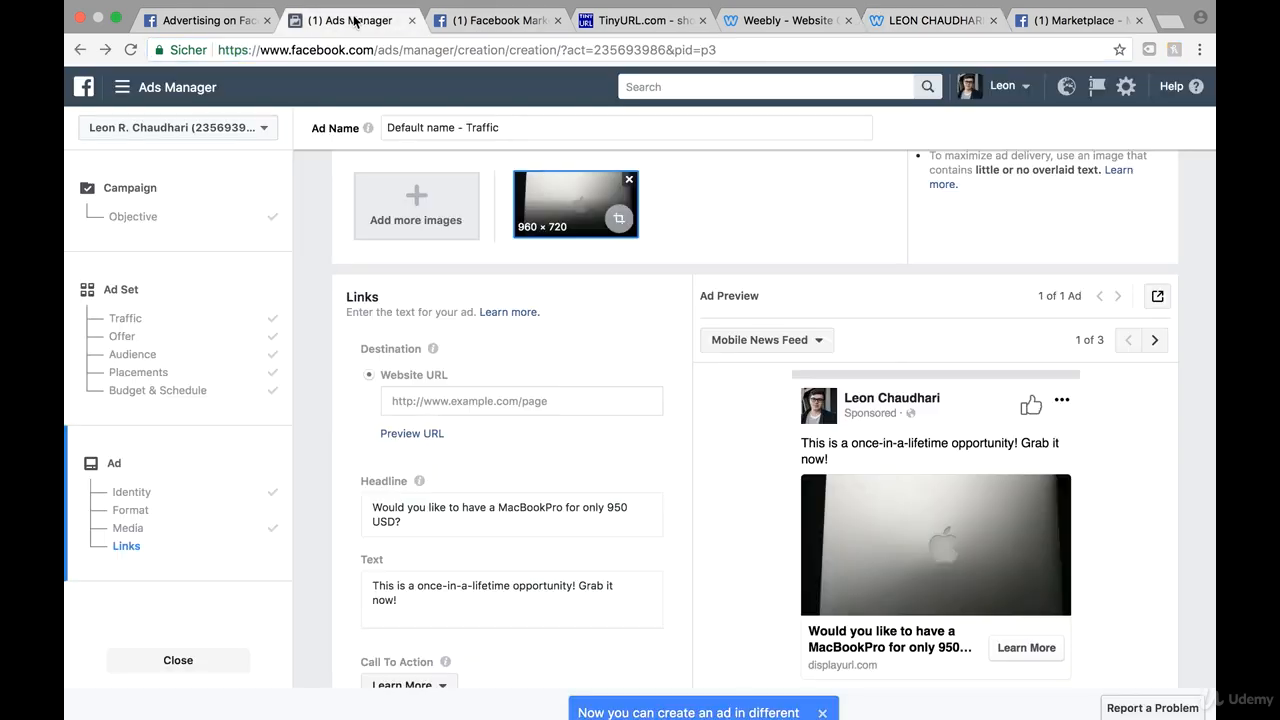
click(493, 397)
key(super+v)
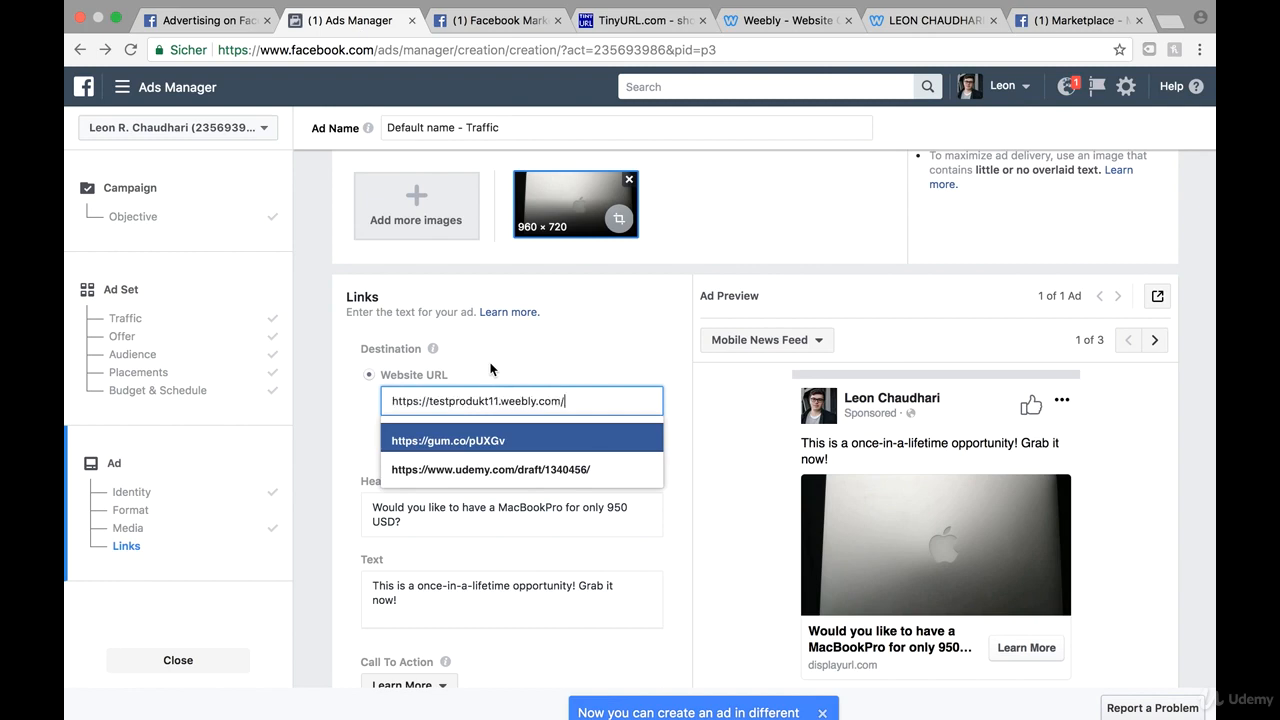
click(590, 348)
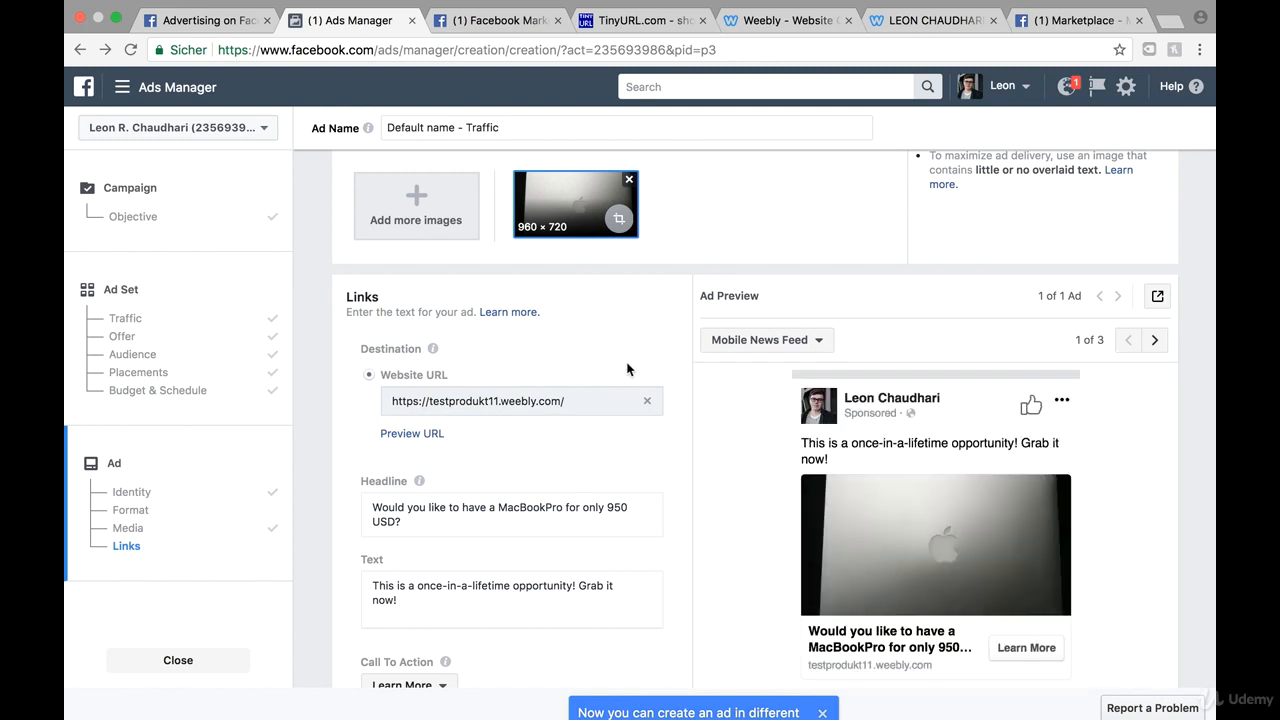
Review the published landing page and the Marketplace listing it links to, and return to the ad's link settings in Ads Manager.
scroll(627, 369, down, 3)
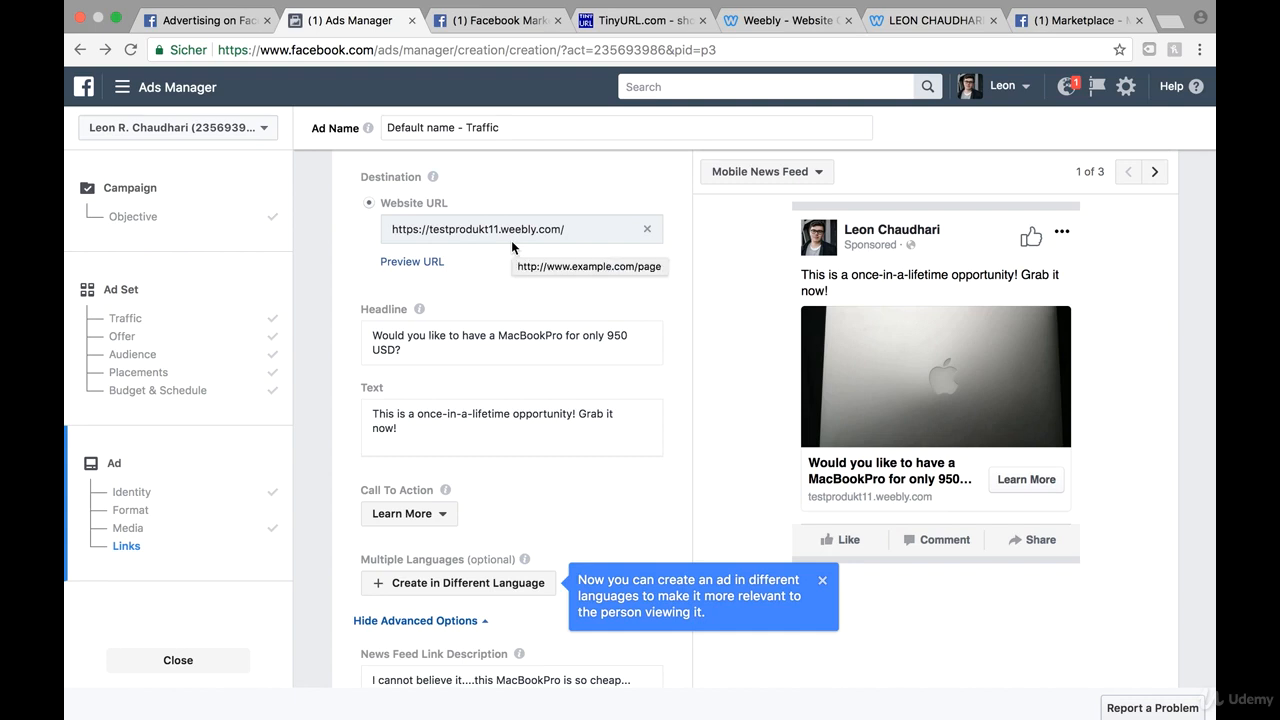
click(962, 25)
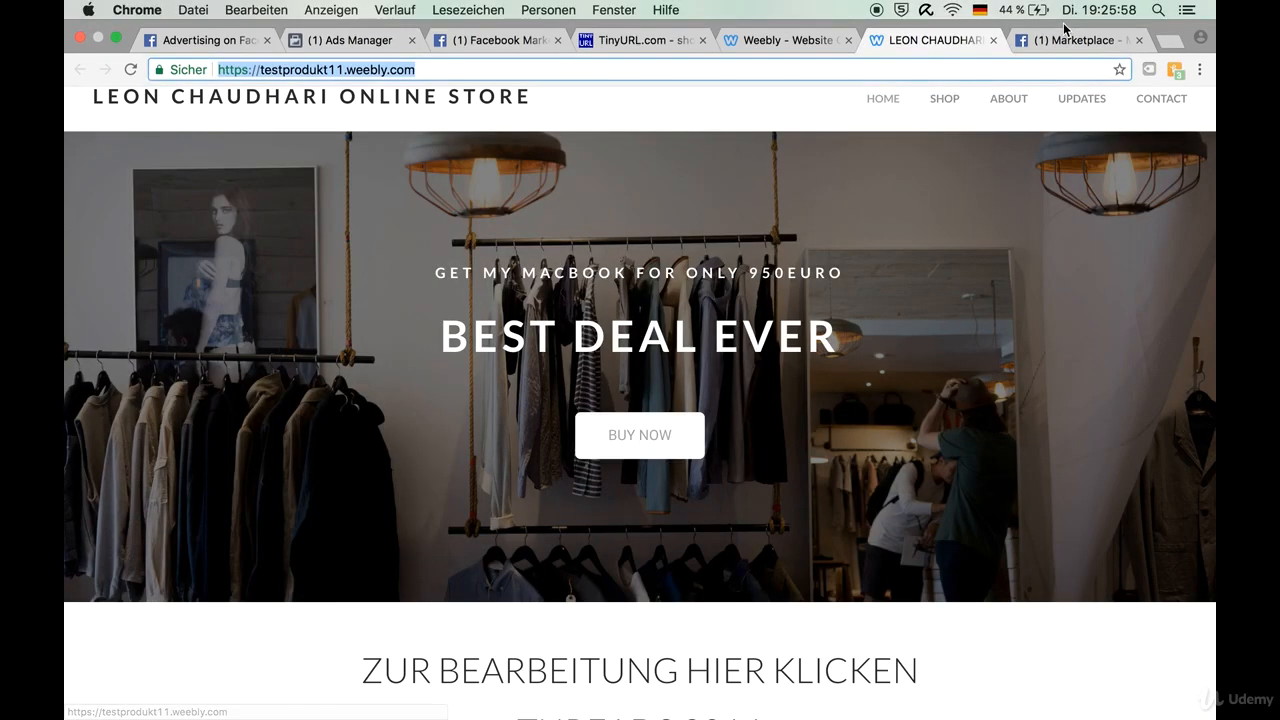
click(1063, 41)
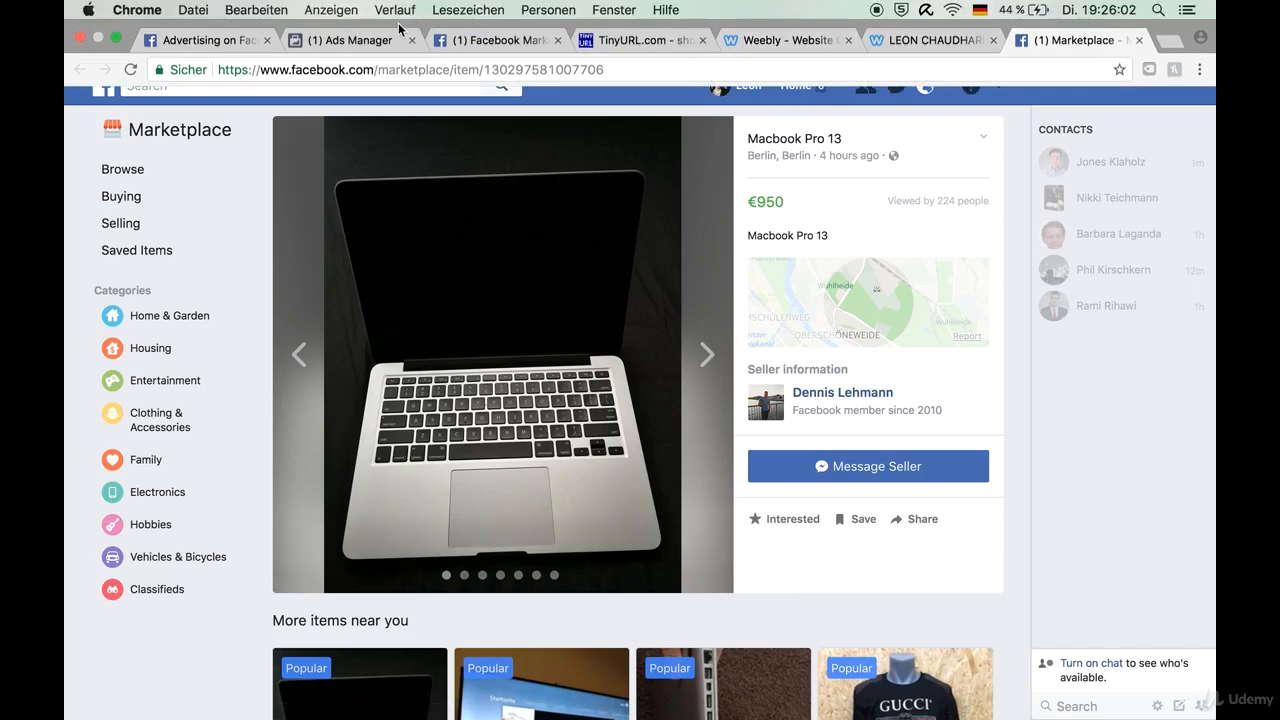
click(492, 40)
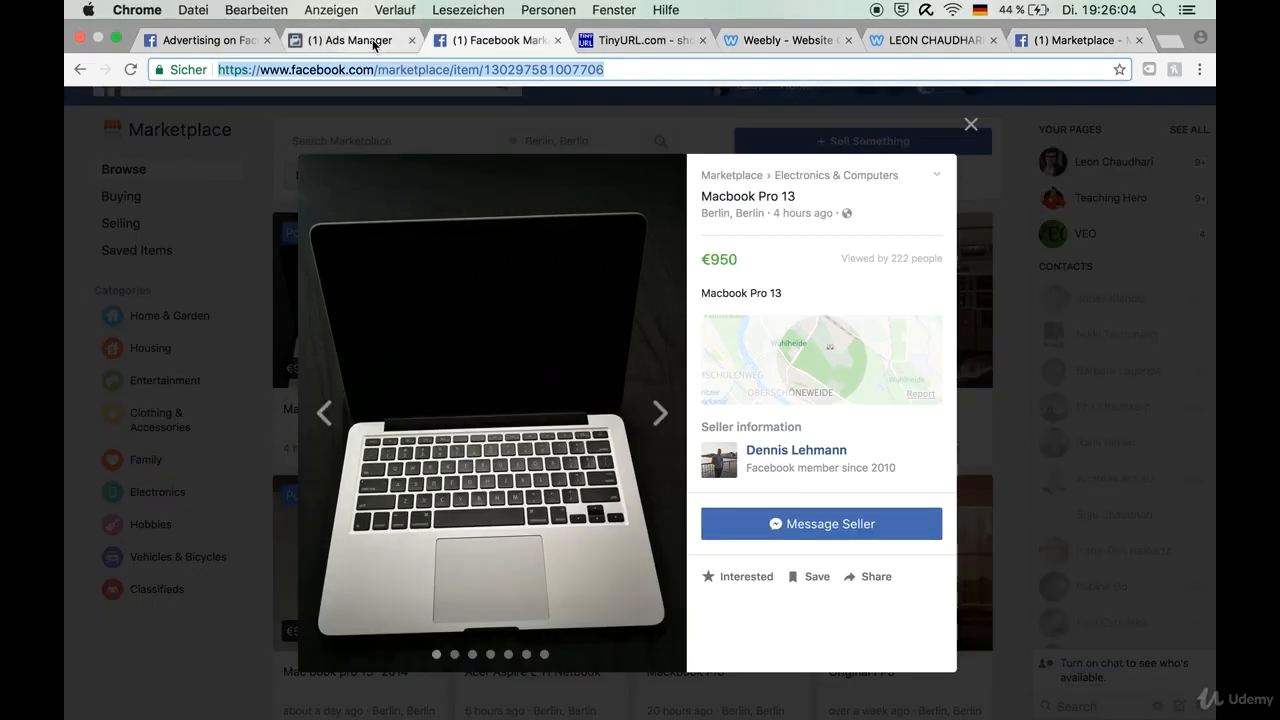
click(378, 40)
Review the ad's link texts, preview it in the Feature Phone and Desktop News Feed placements, and dismiss the multiple-languages tip.
scroll(551, 437, down, 2)
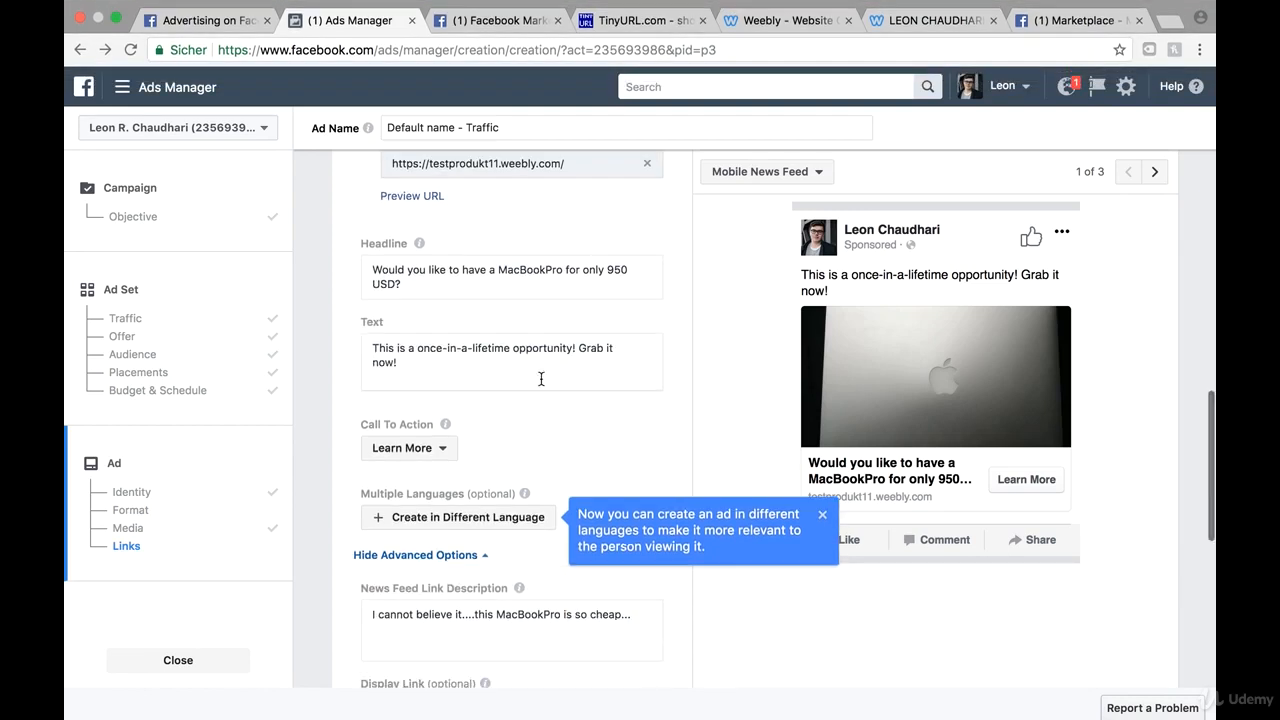
scroll(469, 298, up, 2)
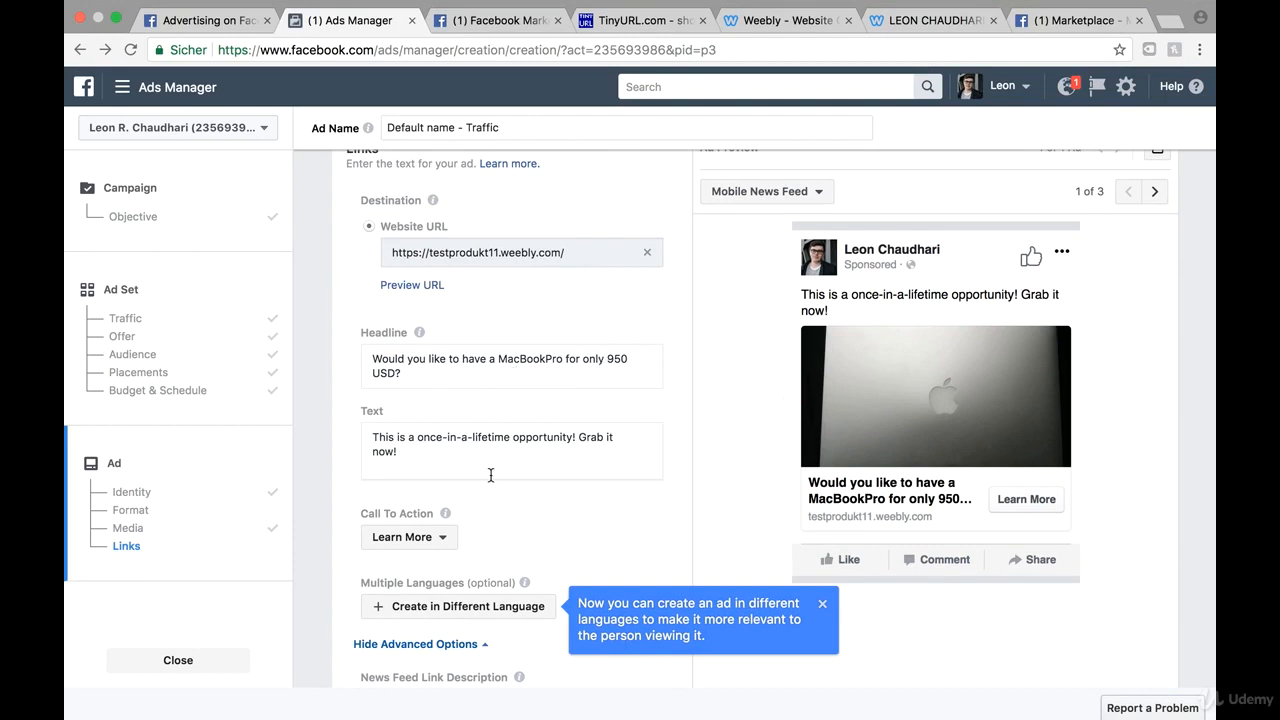
scroll(579, 390, up, 2)
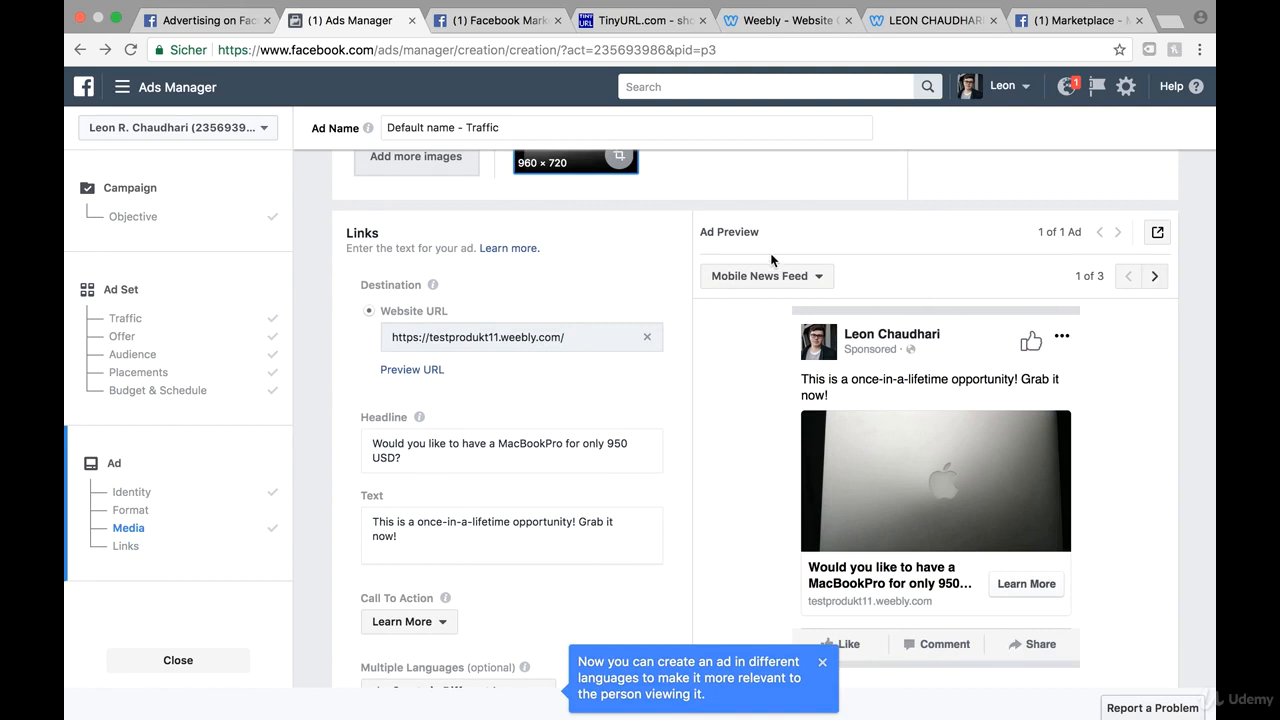
click(1154, 276)
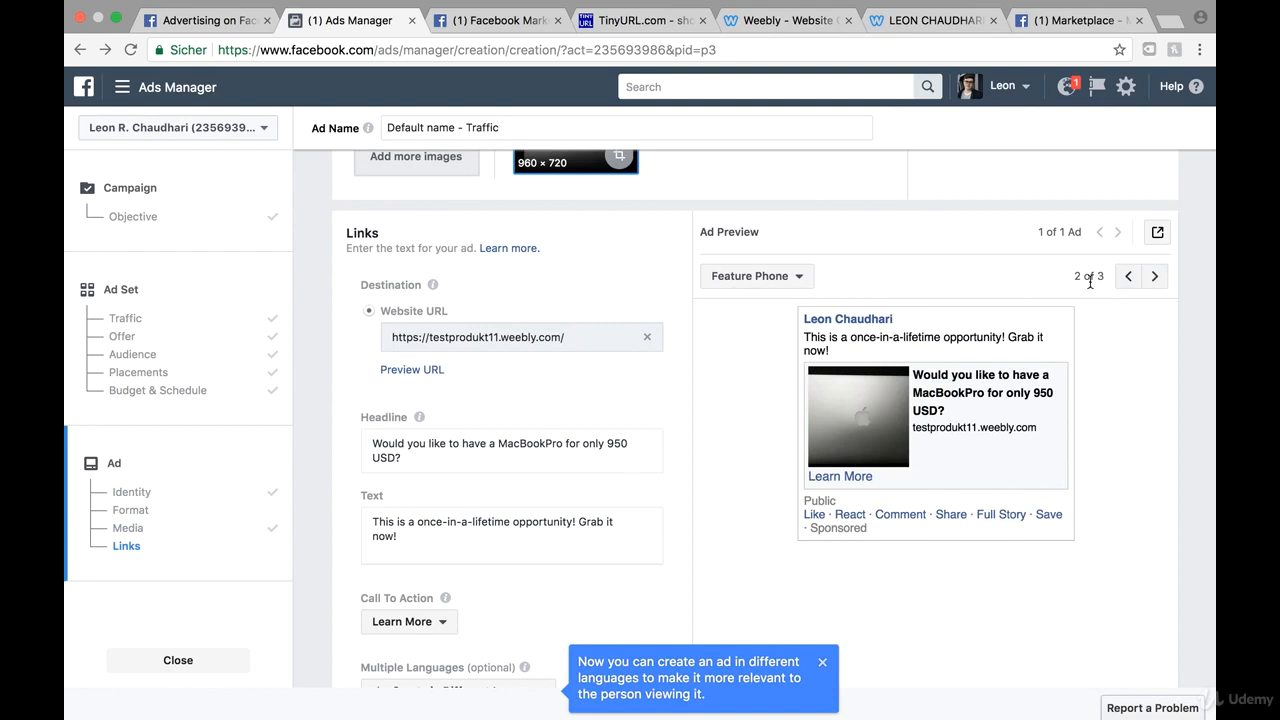
click(1158, 277)
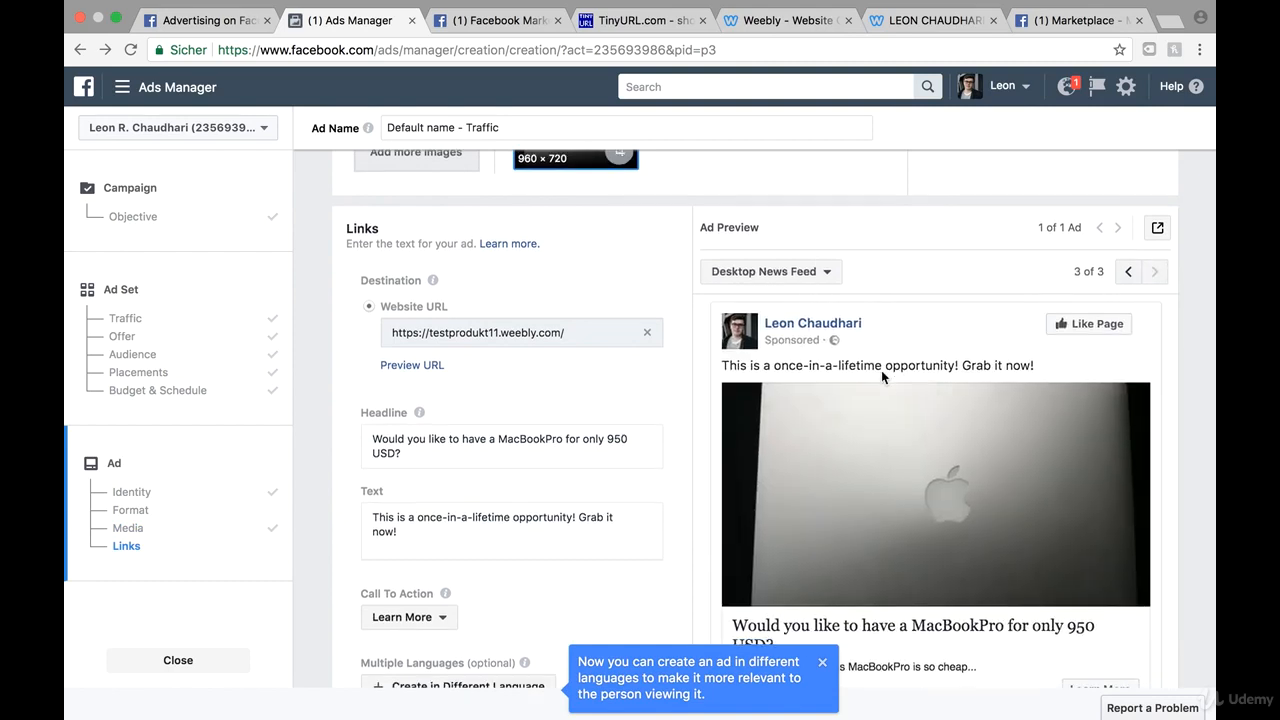
scroll(881, 370, down, 3)
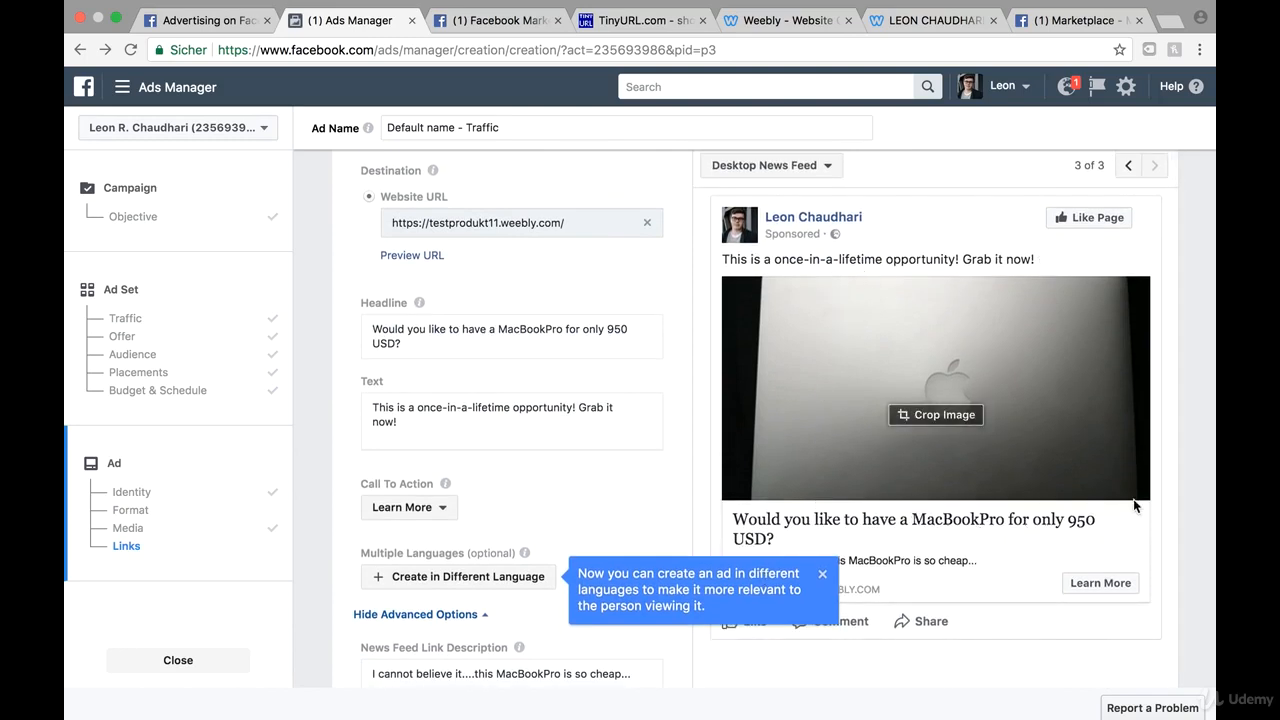
click(822, 577)
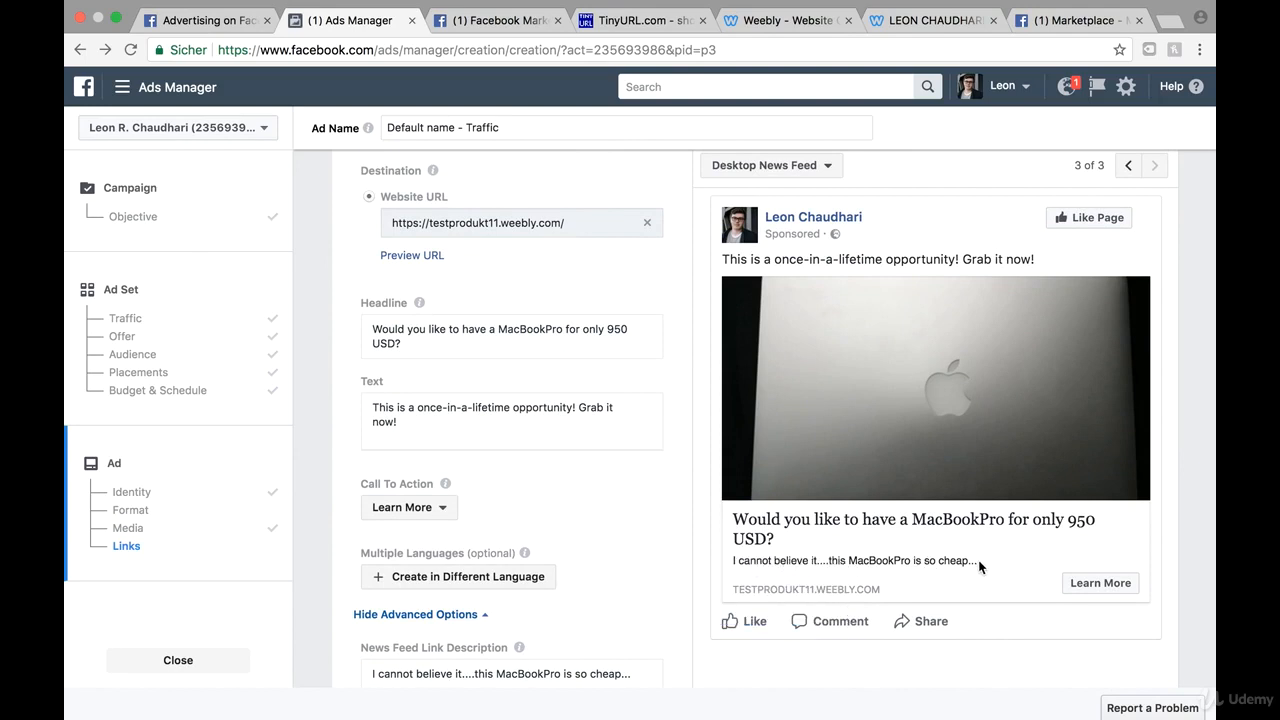
Review the remaining link and tracking options and confirm the Traffic ad to submit it.
scroll(453, 386, down, 1)
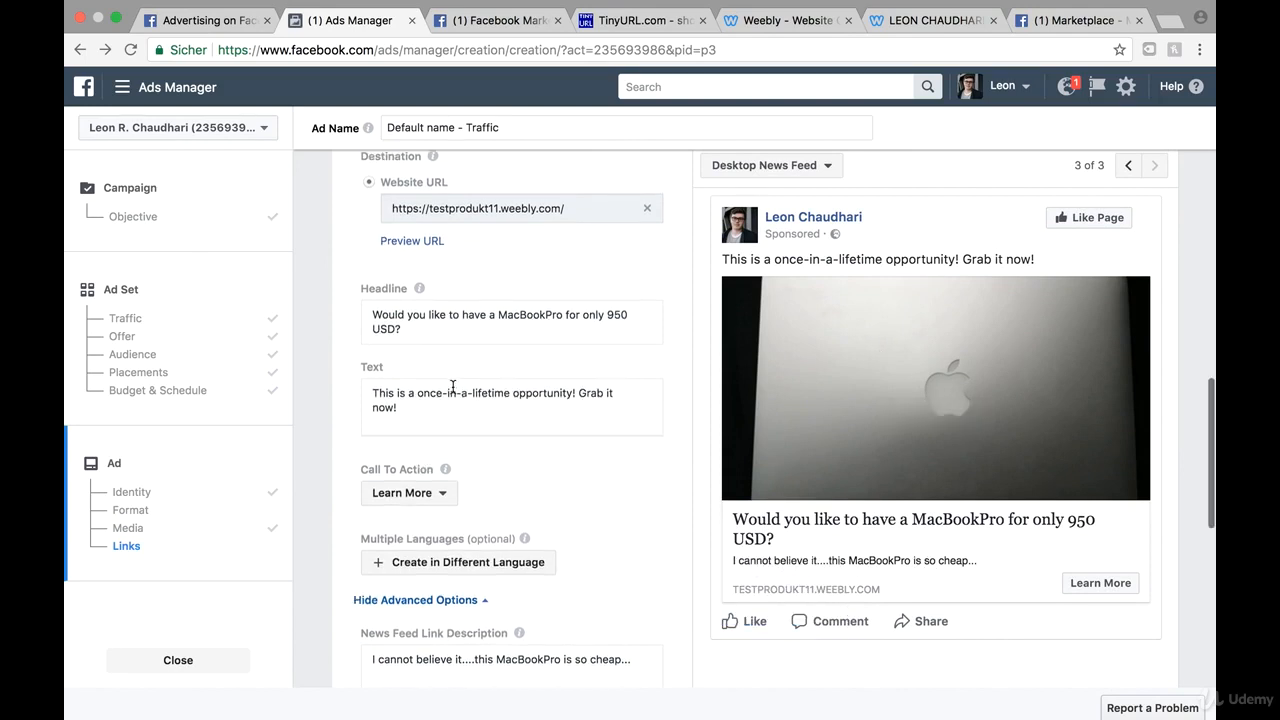
scroll(453, 390, down, 8)
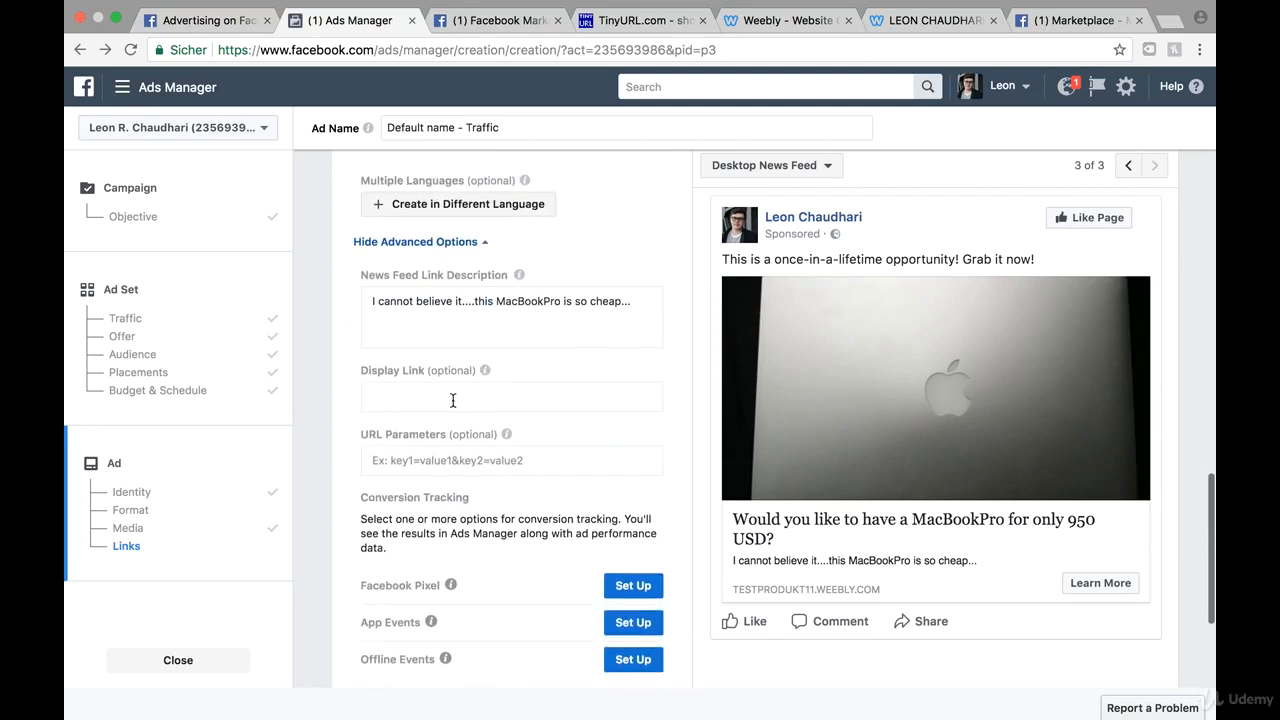
scroll(453, 400, down, 5)
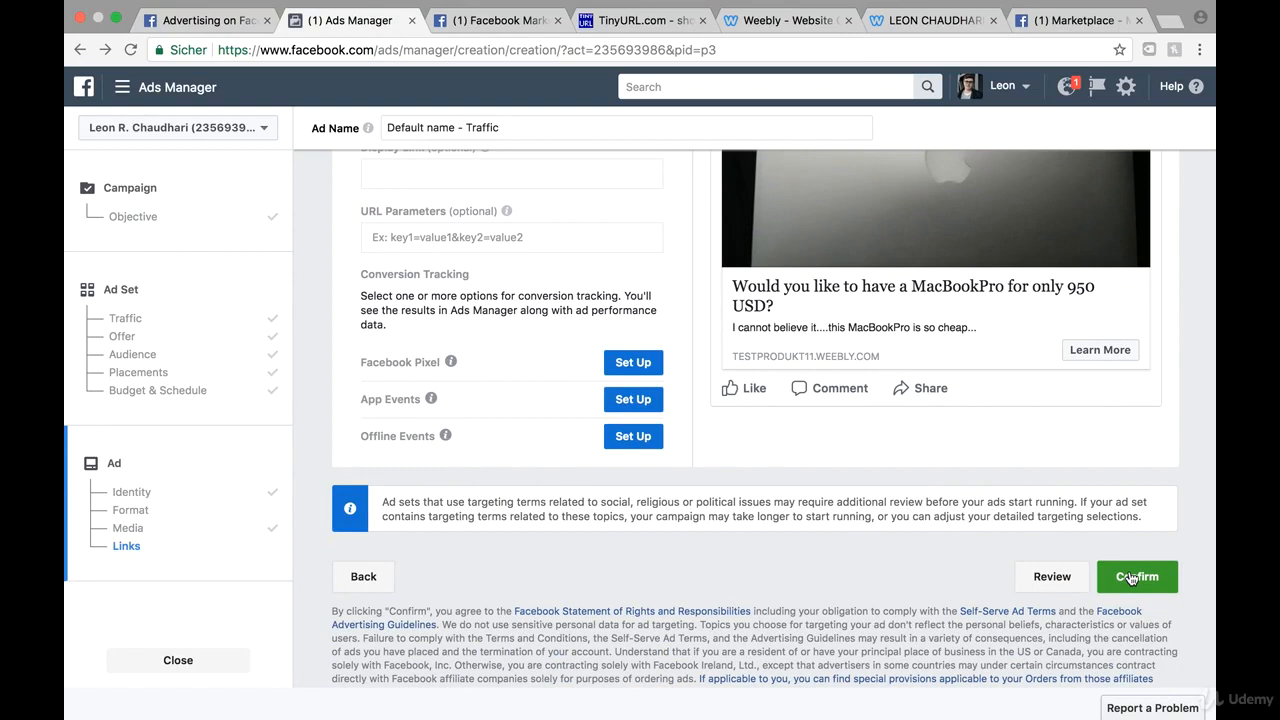
click(1130, 578)
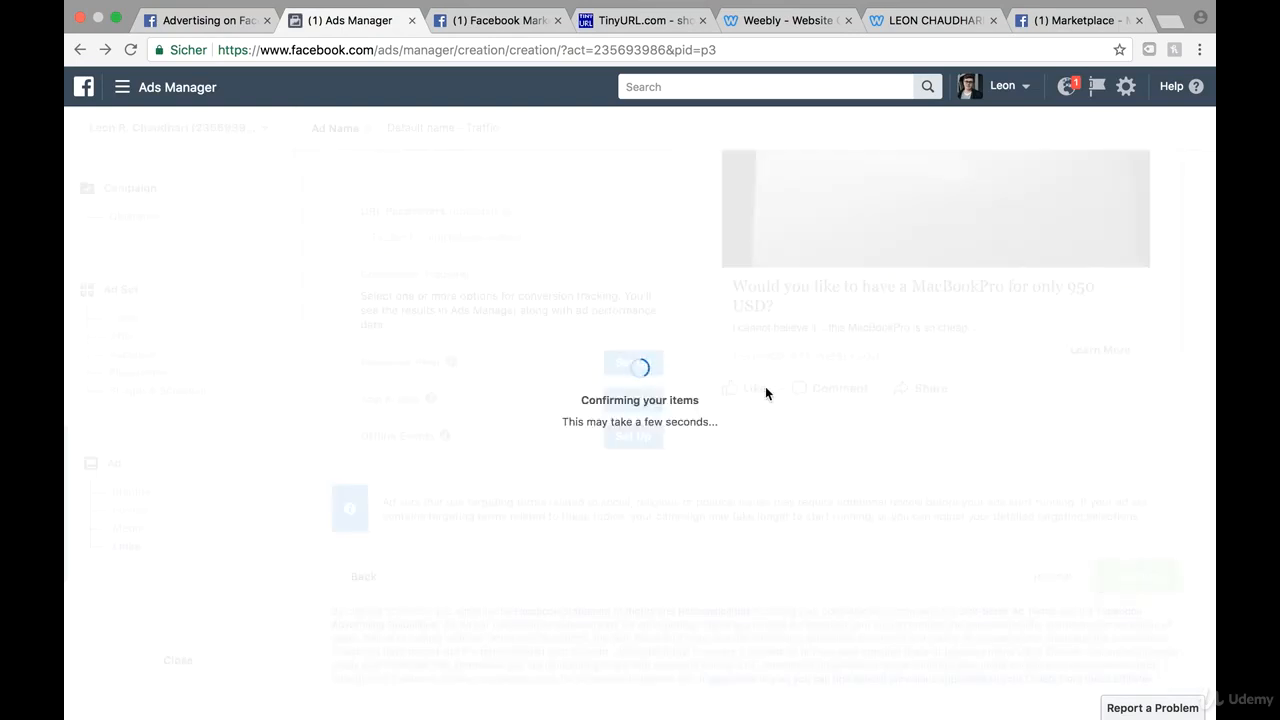